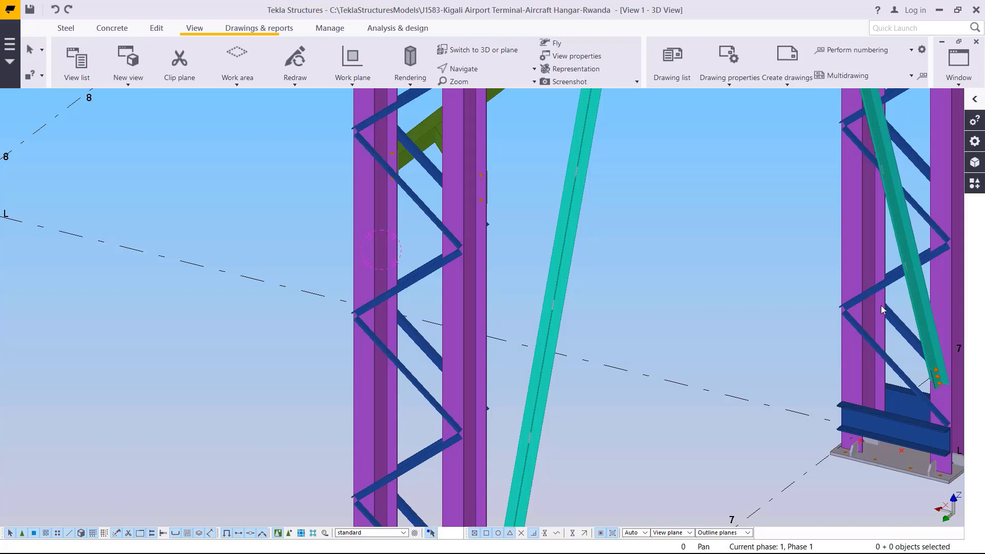
Step: Switch to AutoCAD and examine the corrugated sheet profile in the IT5 drawing
scroll(402, 261, down, 1)
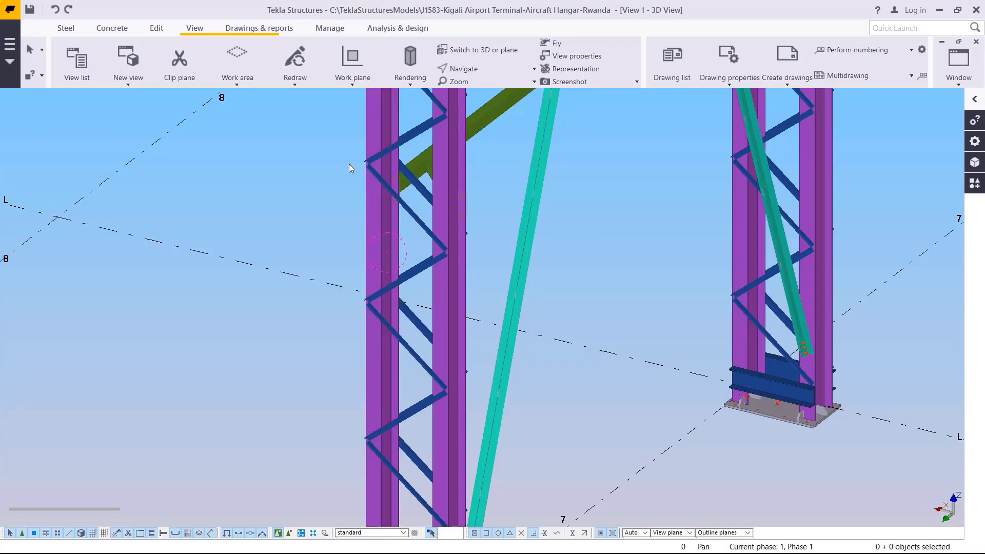
key(super)
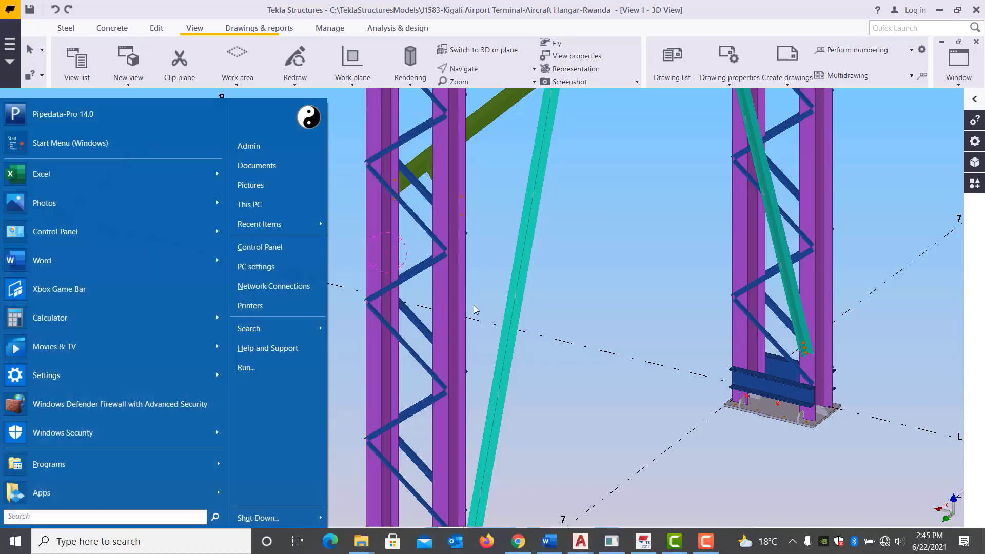
click(580, 541)
click(620, 500)
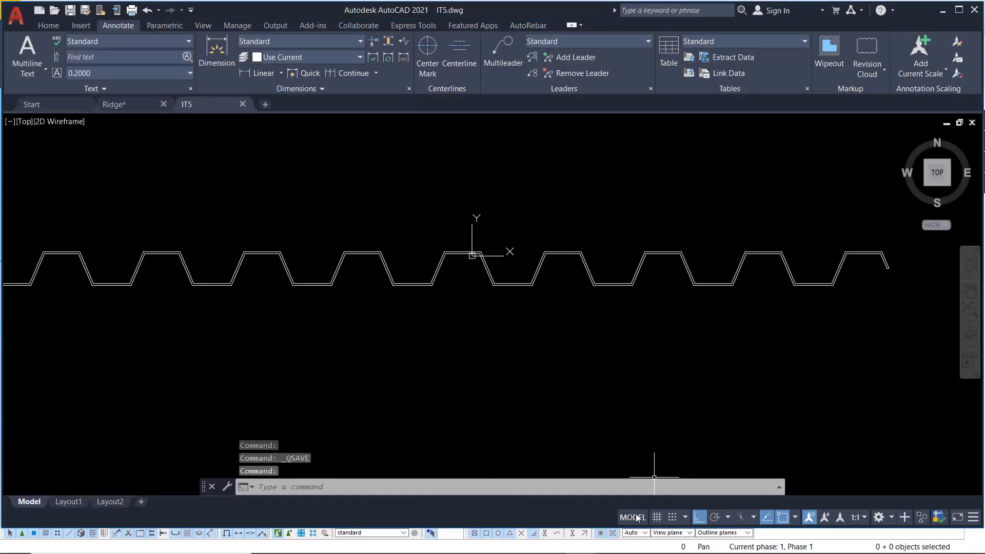
key(super)
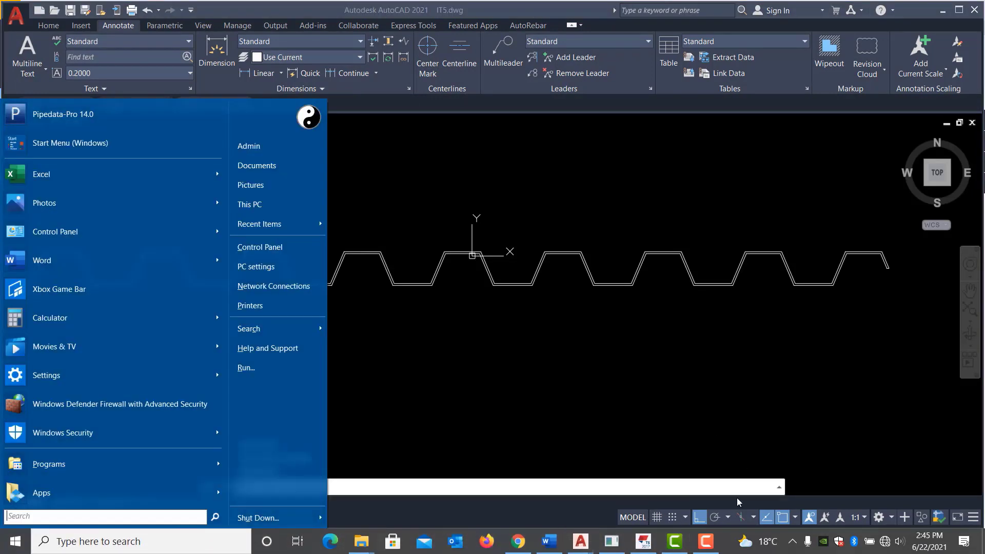
click(711, 542)
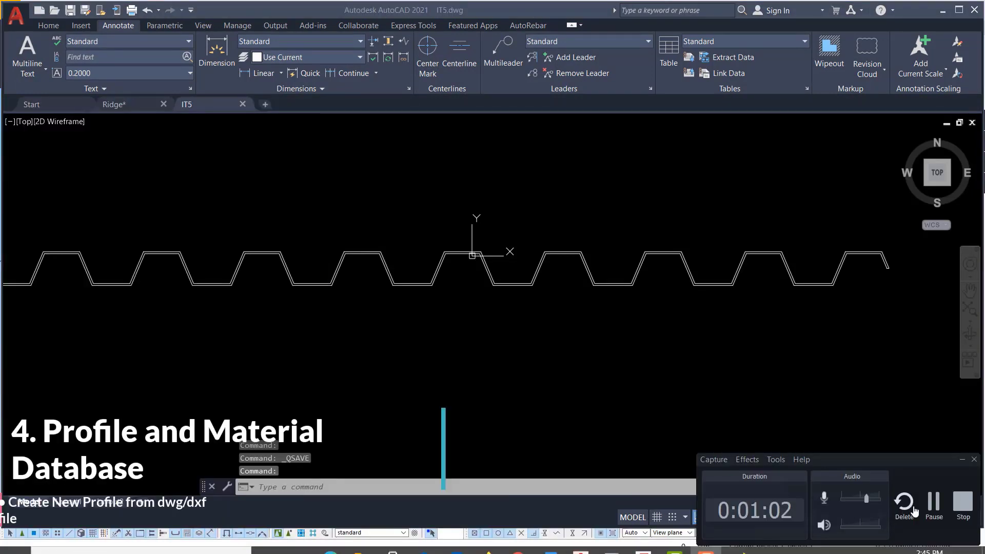
click(846, 439)
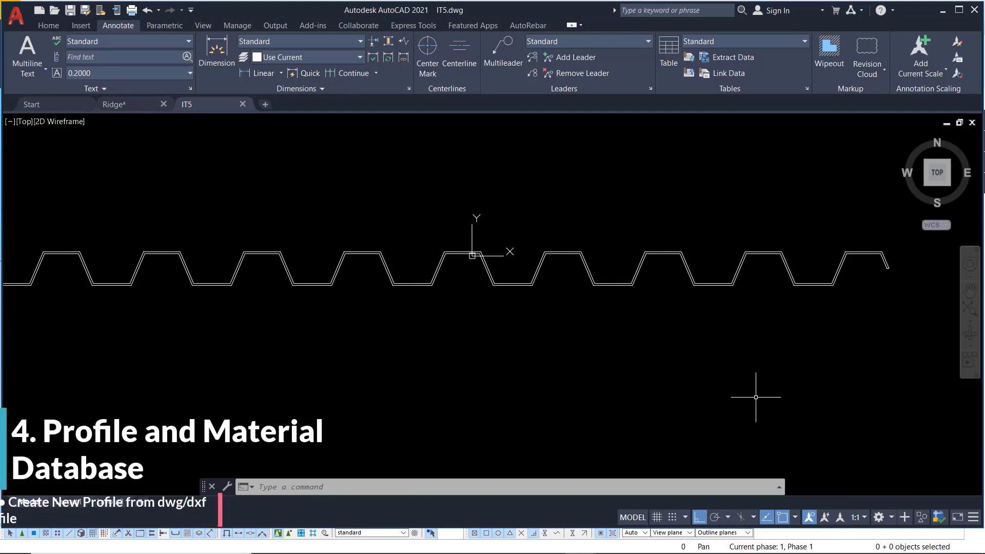
scroll(756, 397, down, 3)
scroll(791, 354, up, 3)
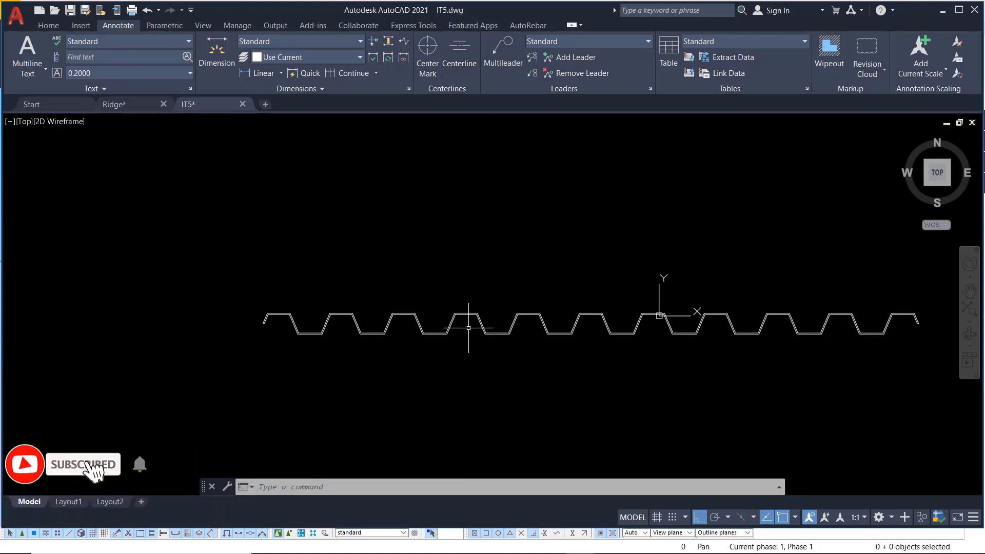
scroll(494, 336, up, 5)
scroll(486, 298, down, 5)
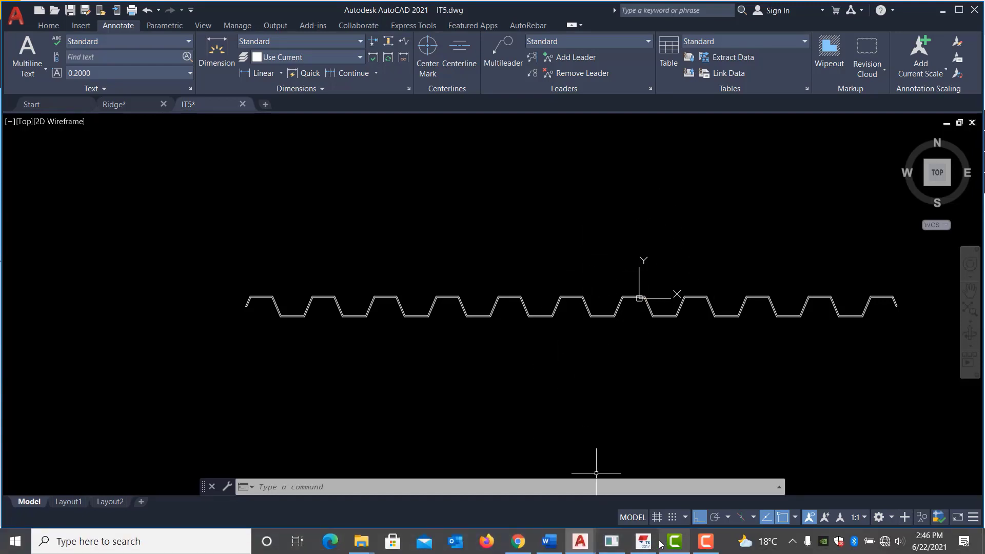
Step: Bring up the Ridge drawing and examine the closed polyline outline of the ridge profile
mouse_move(585, 545)
click(511, 474)
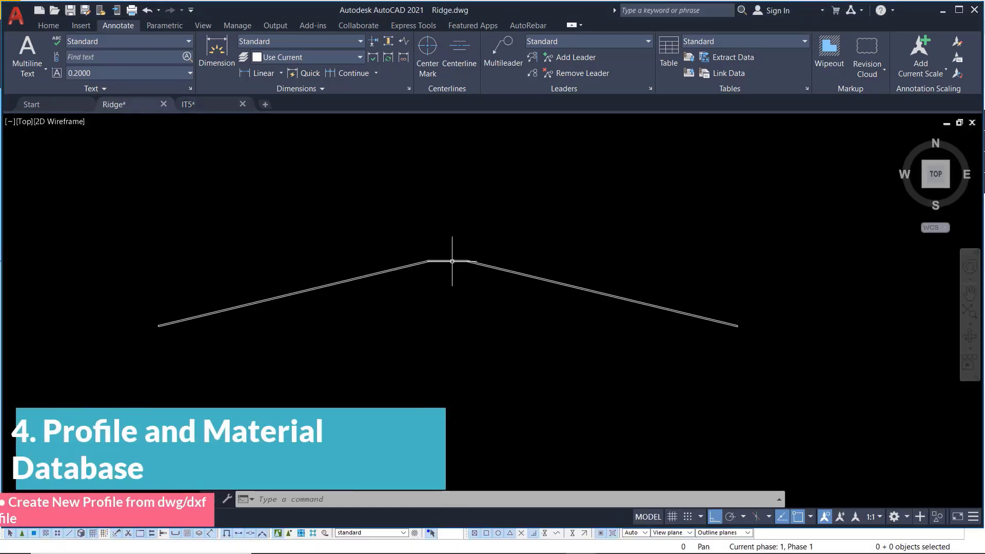
scroll(442, 260, up, 4)
mouse_move(437, 258)
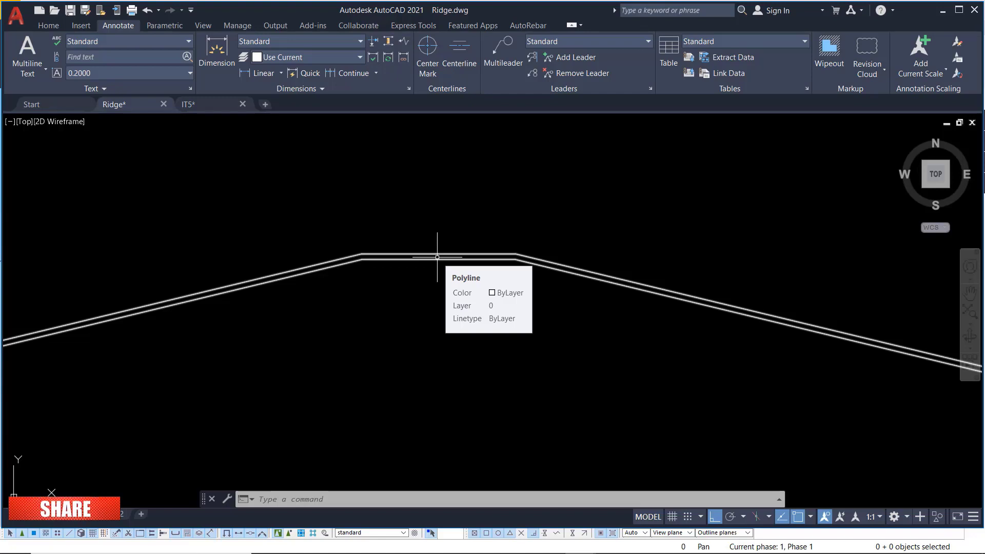
scroll(473, 247, down, 8)
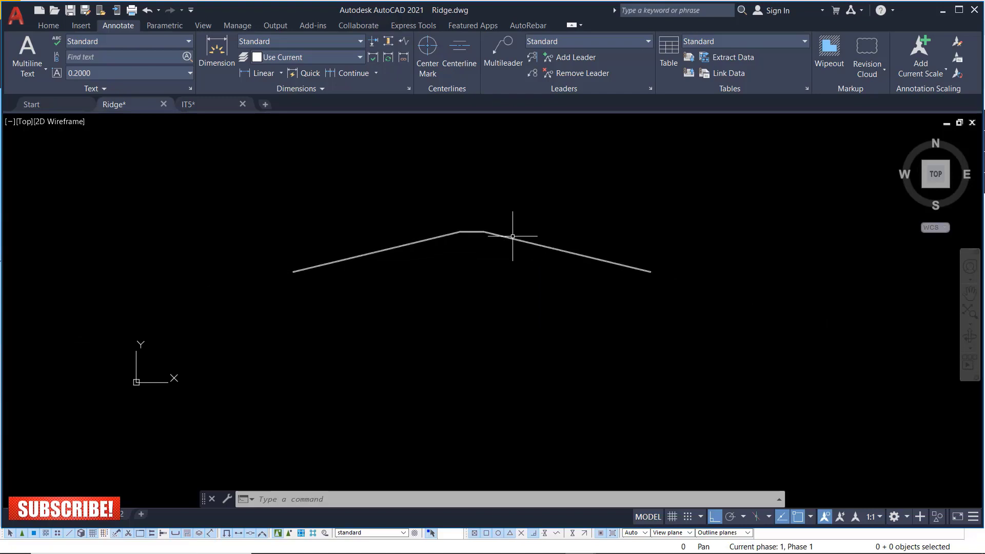
Step: Return to the IT5 drawing, switch to Tekla Structures, and open the tool for defining a cross section using a DWG file
mouse_move(580, 542)
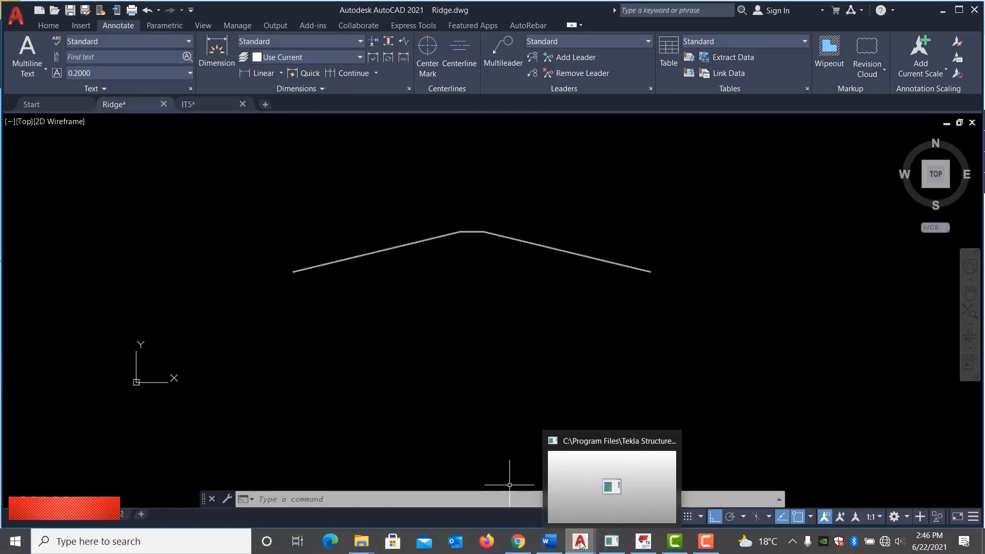
click(615, 510)
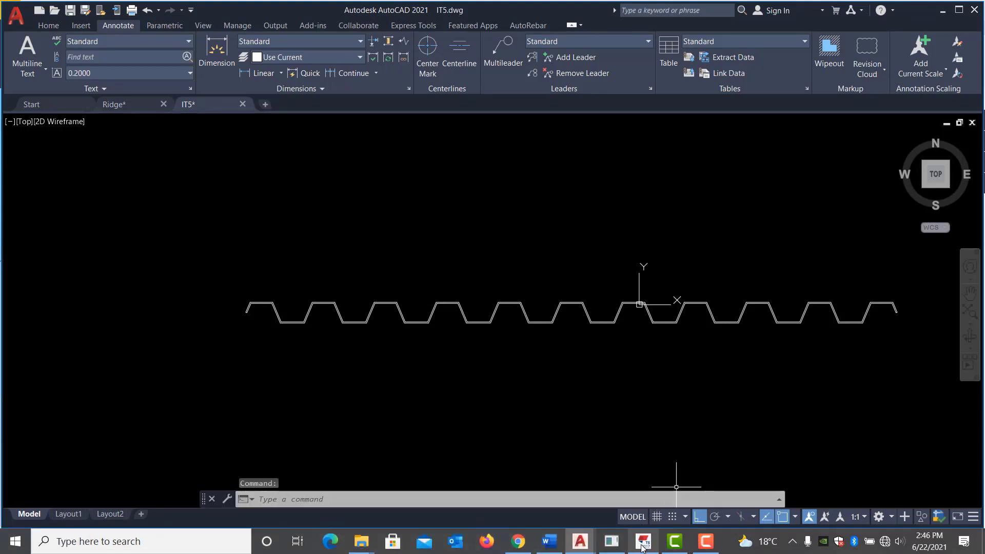
click(642, 544)
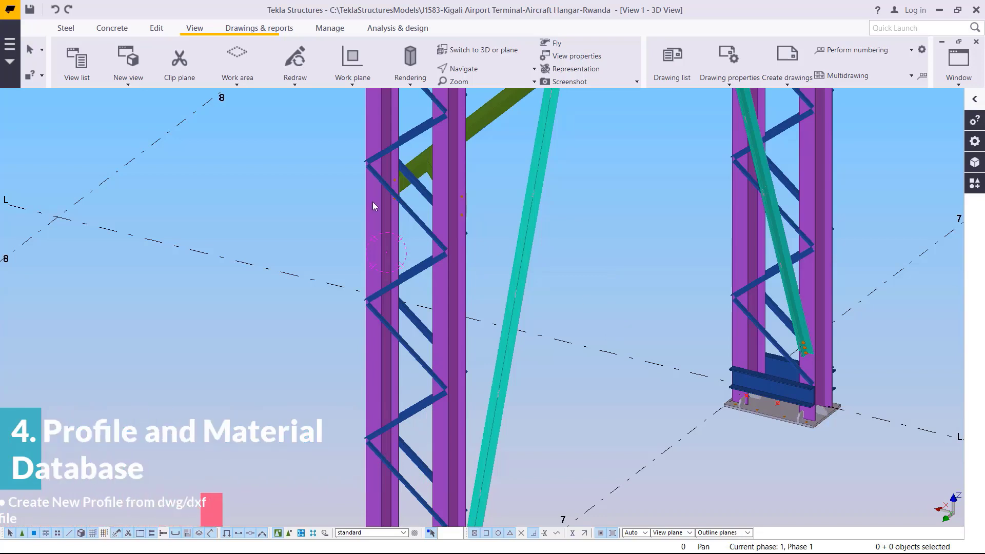
click(10, 10)
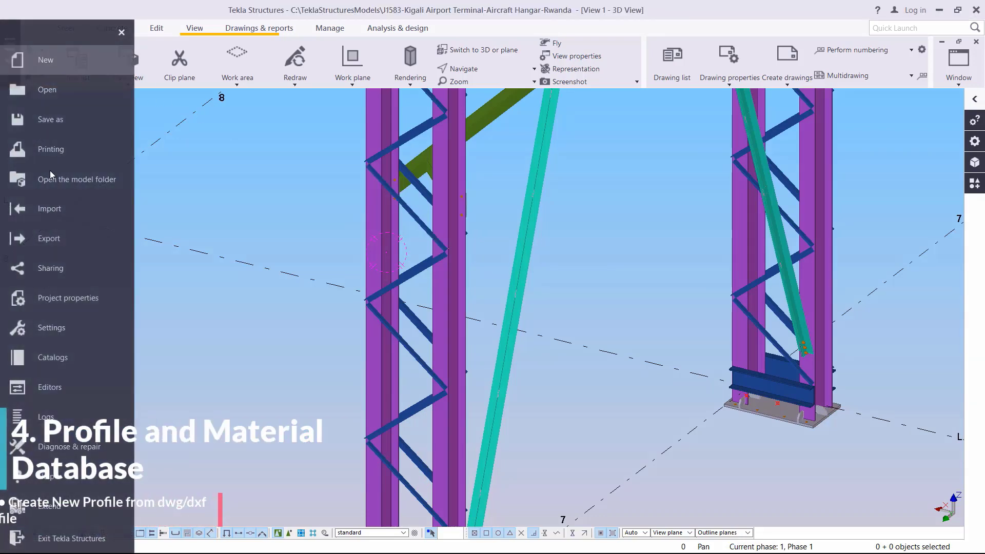
click(69, 357)
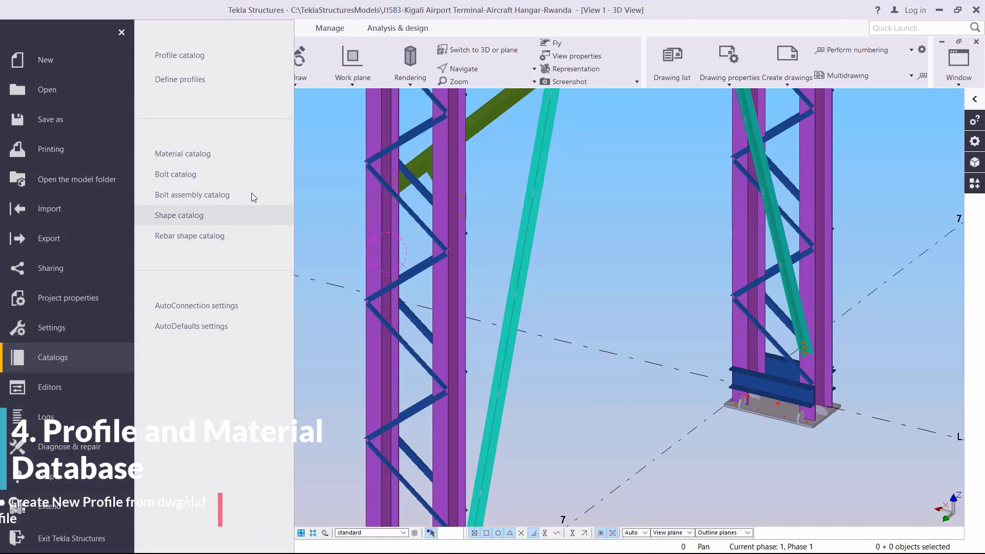
click(201, 81)
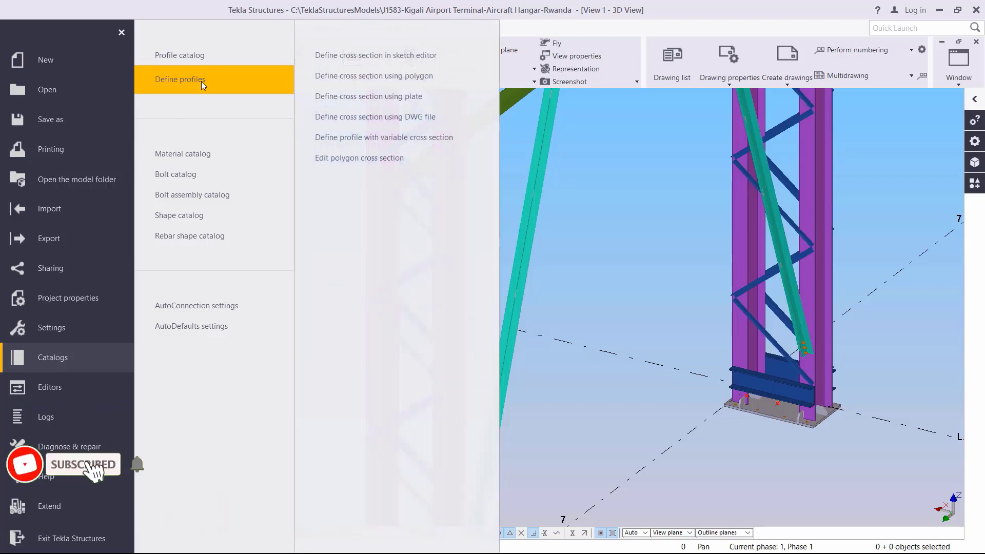
click(411, 118)
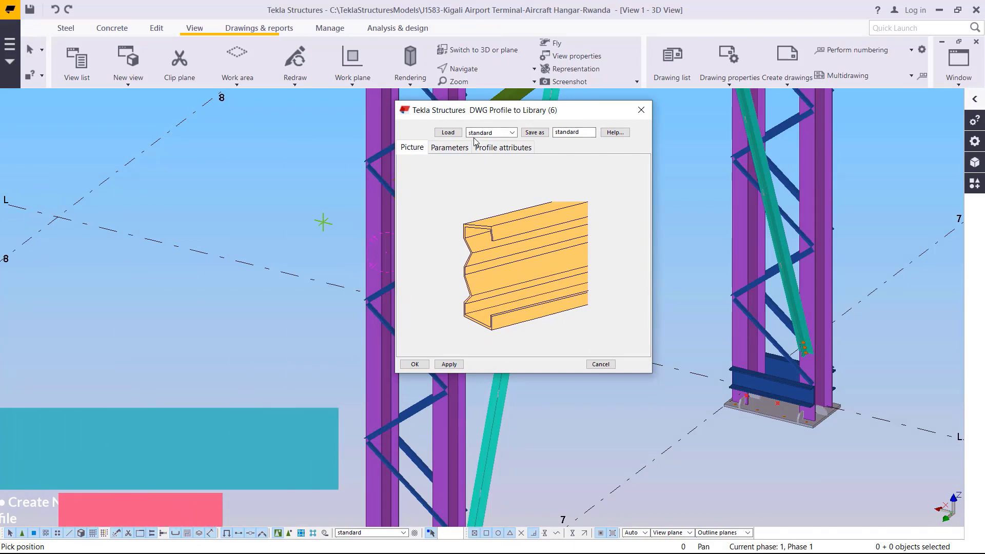
Step: Review the picture, parameters and profile attributes of the DWG profile import settings
click(448, 149)
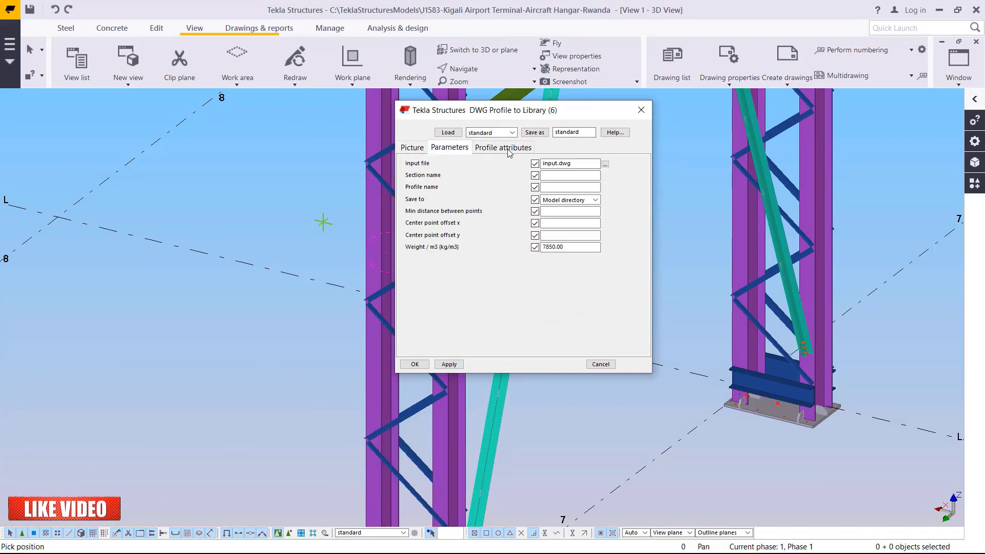
click(489, 151)
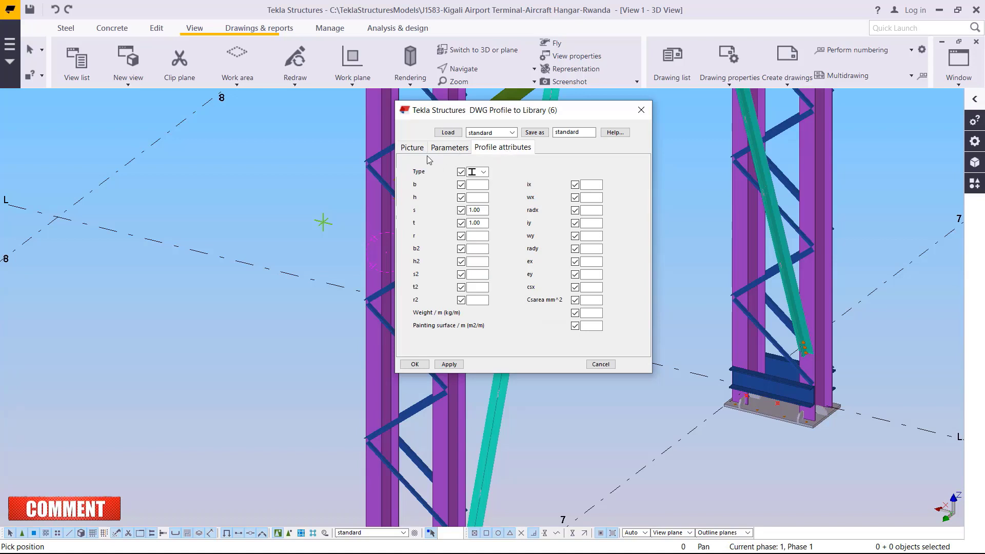
click(413, 150)
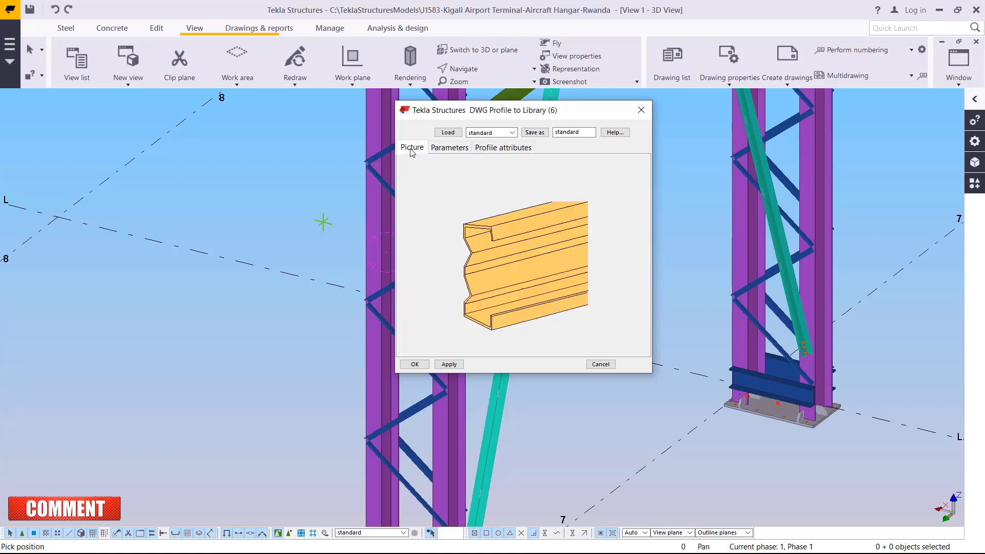
click(454, 149)
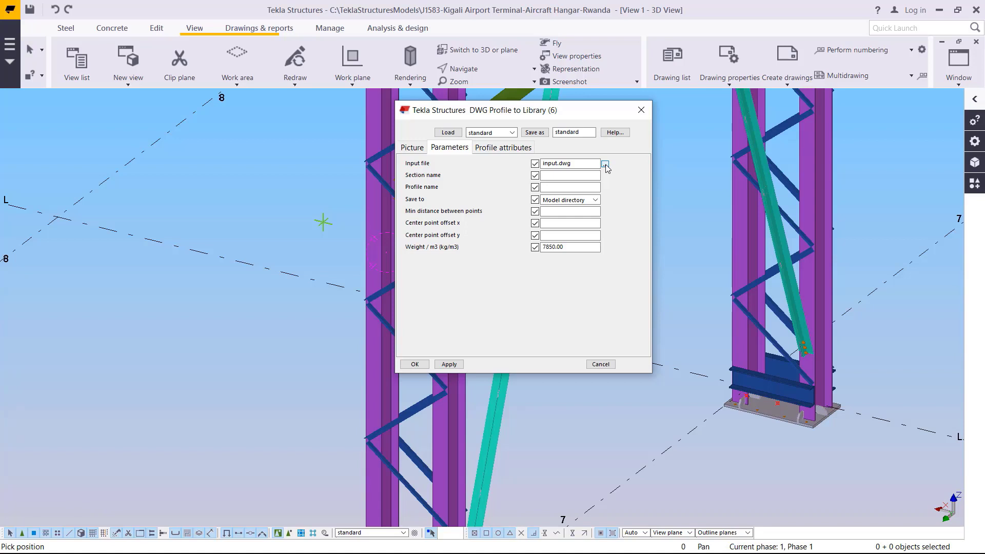
click(507, 148)
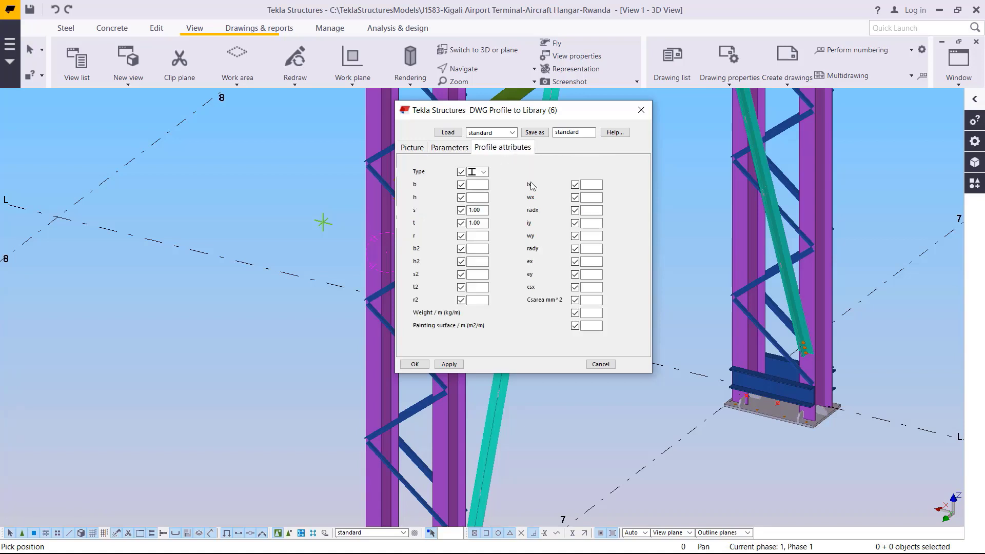
click(412, 149)
Step: Set the input file in the DWG profile parameters to the IT5 drawing from the sheets folder on the Desktop
click(447, 149)
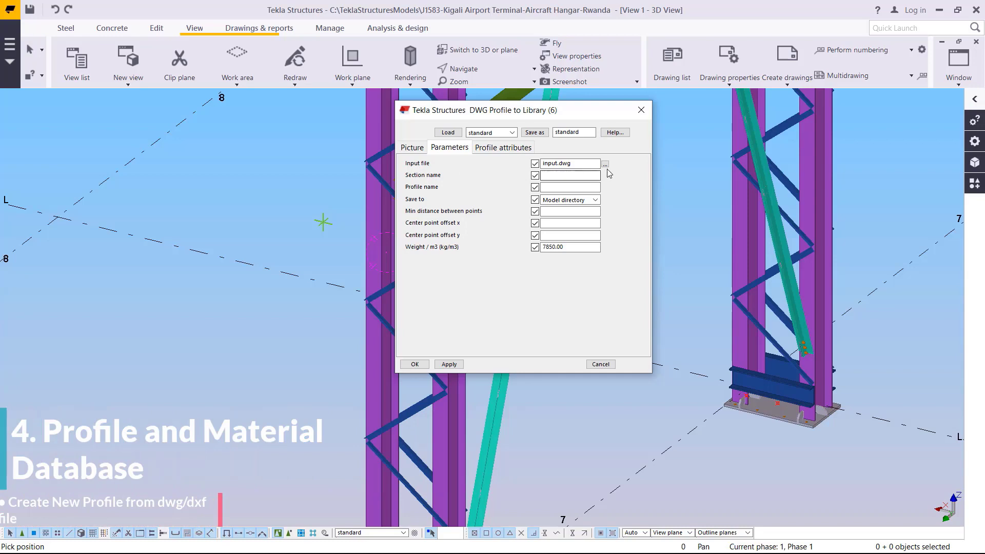
click(605, 164)
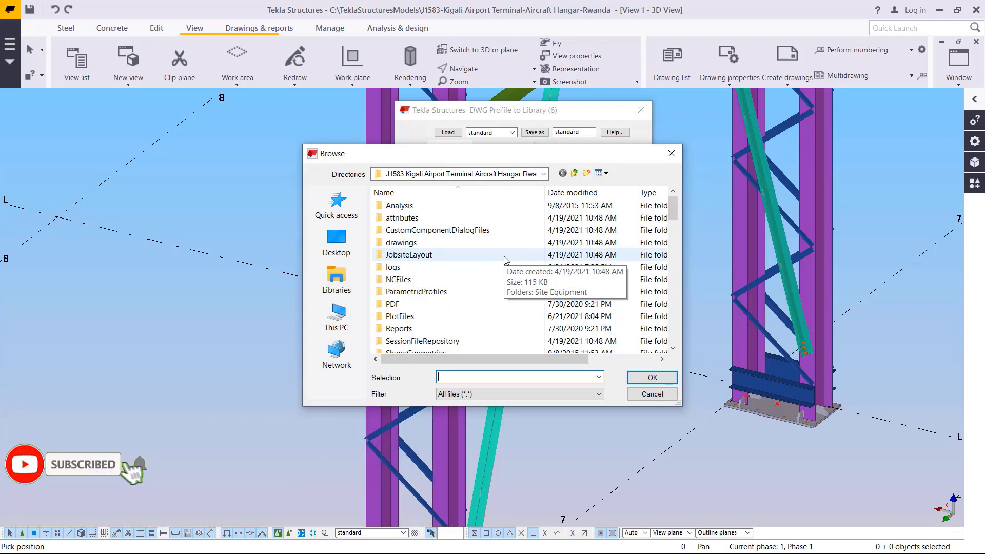
click(343, 249)
scroll(495, 277, down, 5)
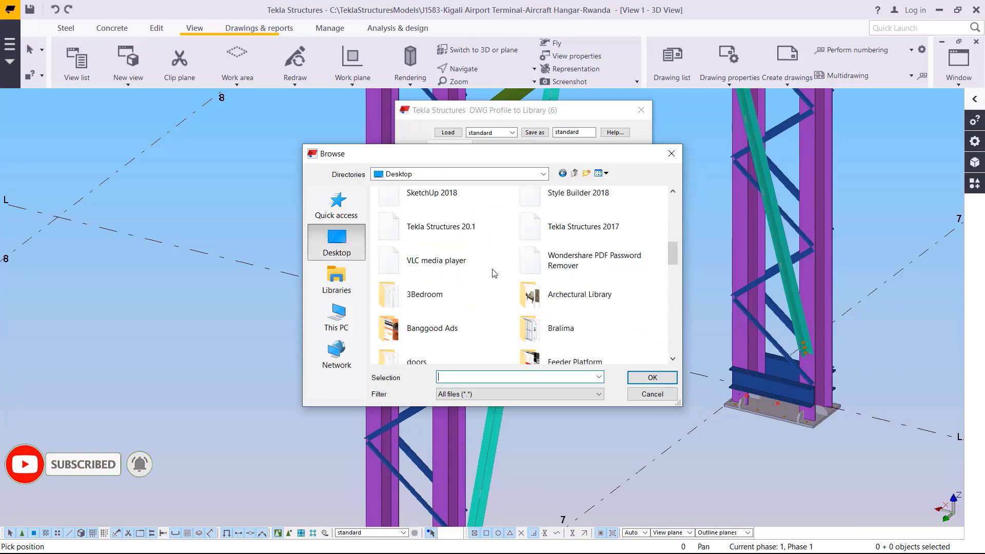
scroll(500, 286, down, 2)
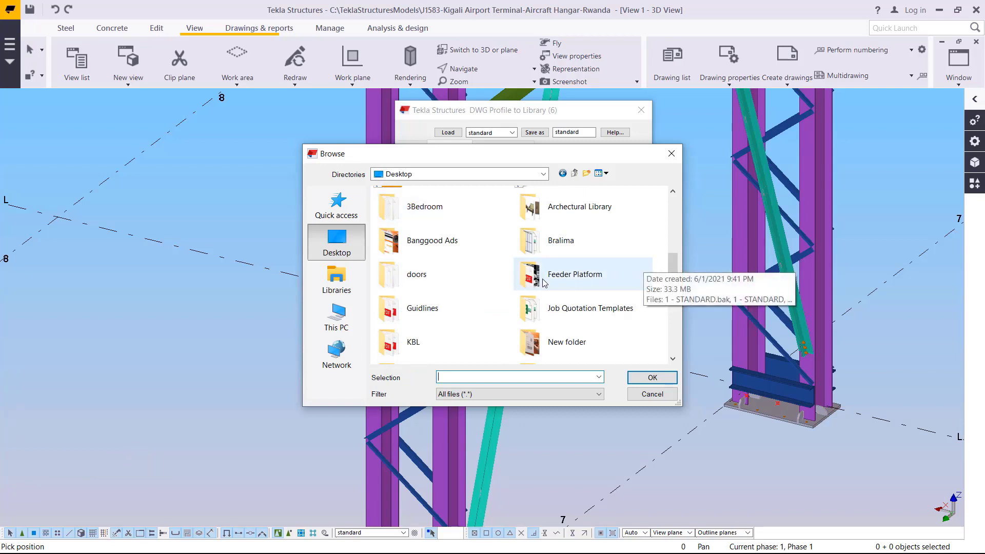
scroll(621, 270, down, 2)
scroll(626, 331, down, 3)
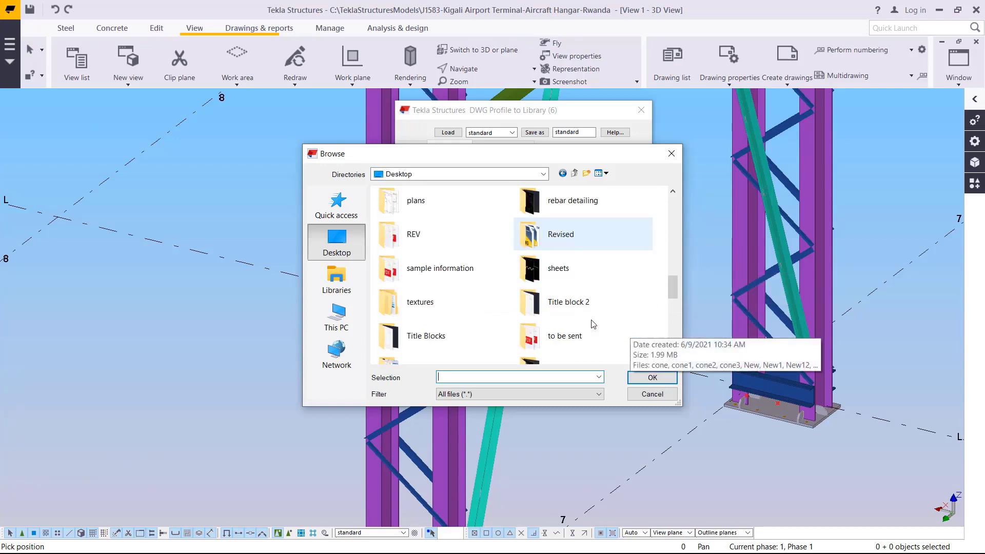
double_click(562, 277)
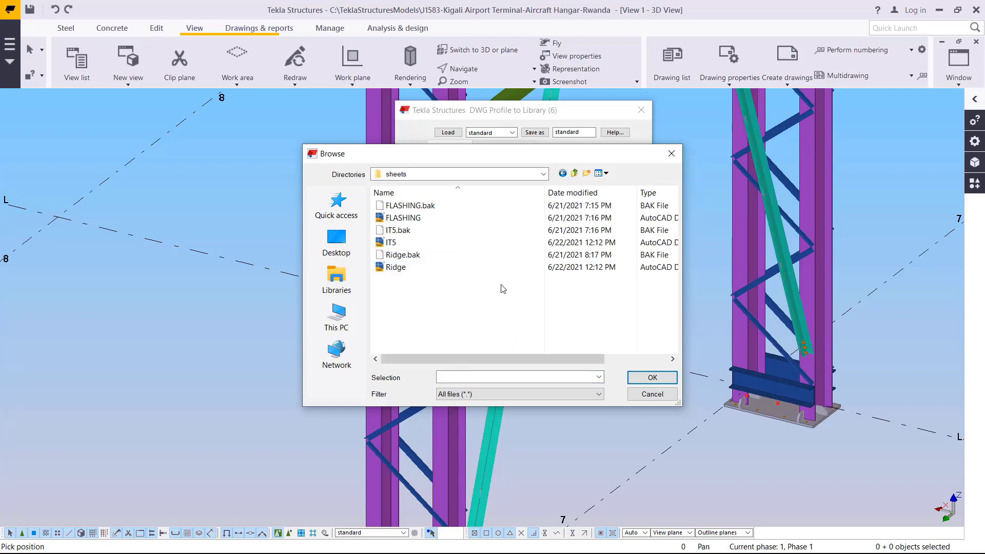
click(406, 245)
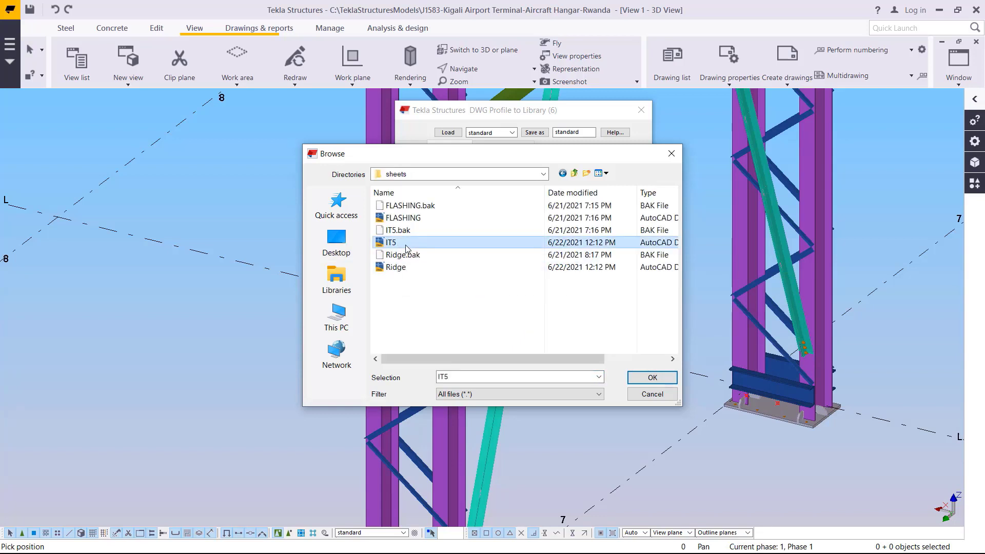
click(652, 378)
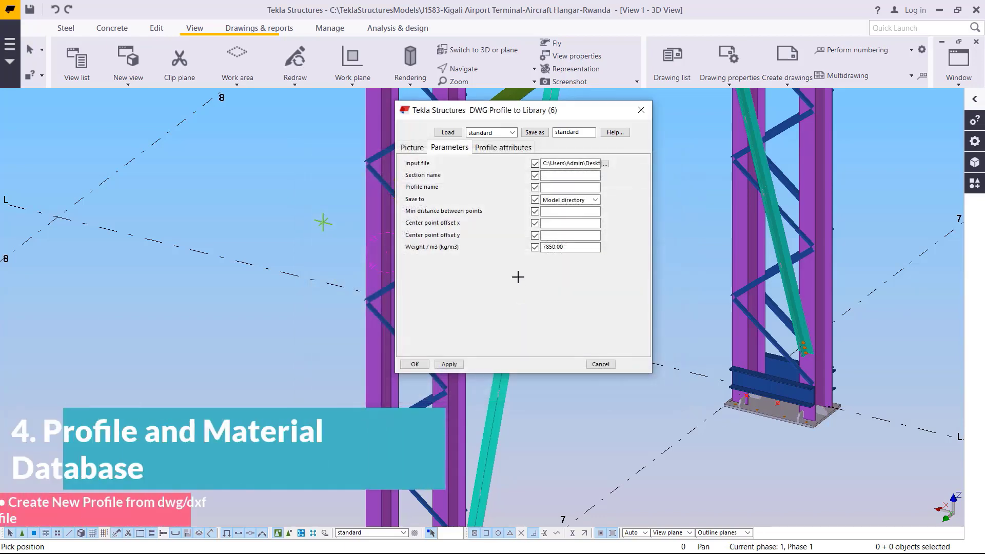
Step: Enter IT5 001 as the section name of the new profile
click(558, 176)
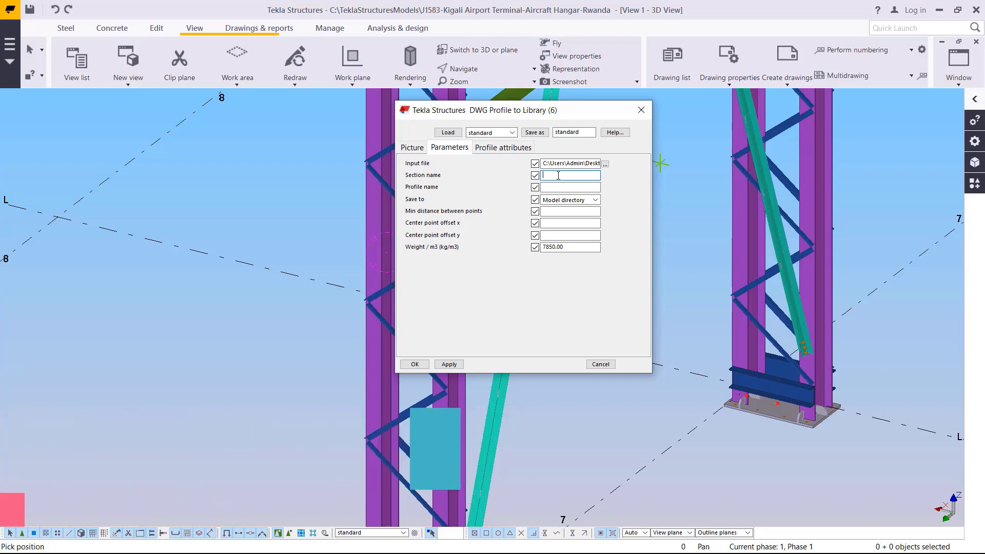
text(IT5)
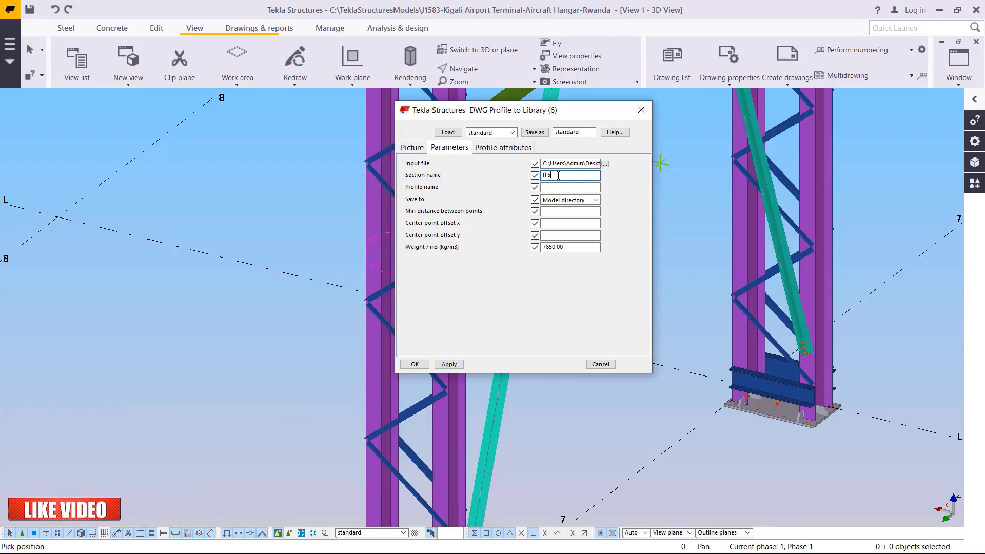
text( 00)
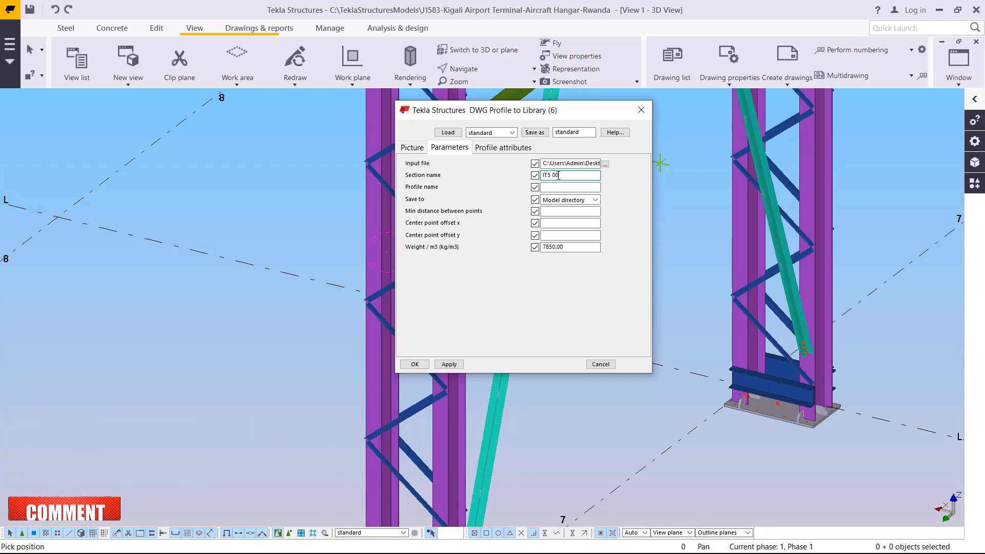
text(1)
Step: Copy the section name IT5 001 into the profile name of the DWG profile
key(ctrl+a)
right_click(553, 177)
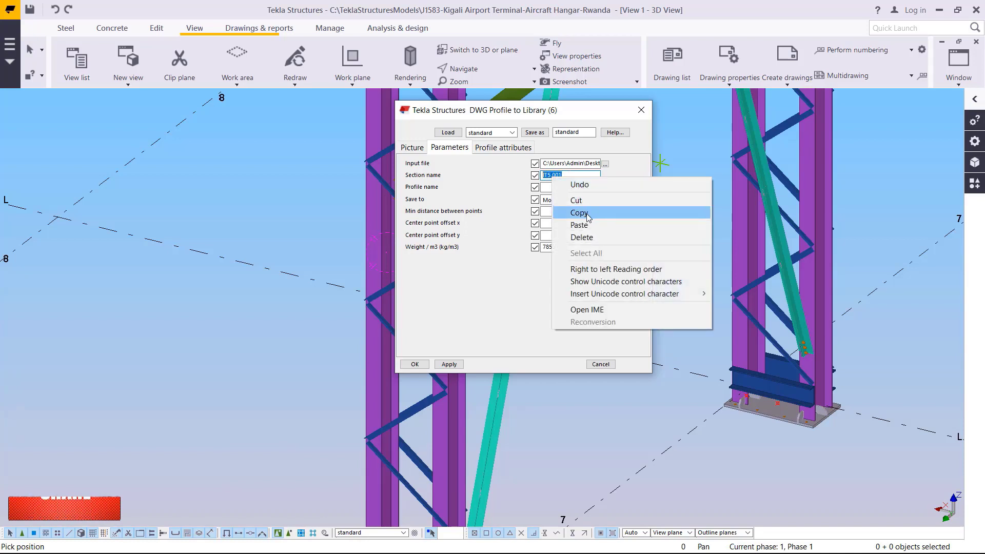
click(586, 214)
right_click(558, 186)
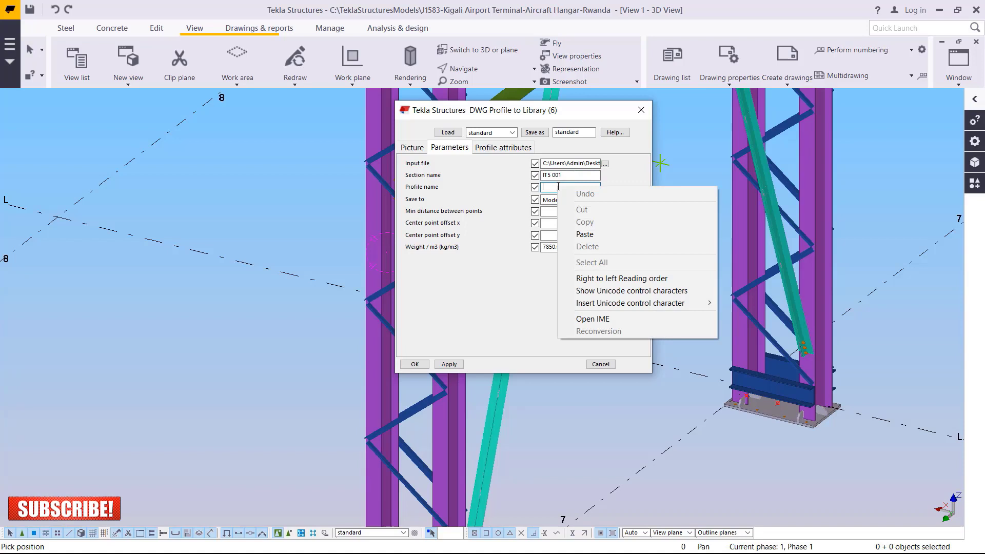
click(585, 234)
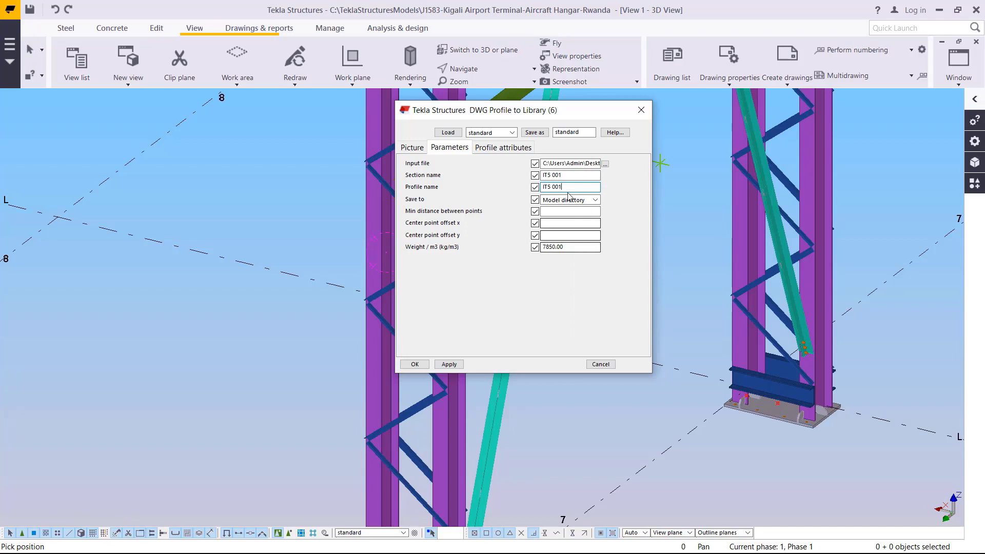
Step: Check the profile attributes, then accept the DWG profile settings with the model directory as the save location
click(503, 148)
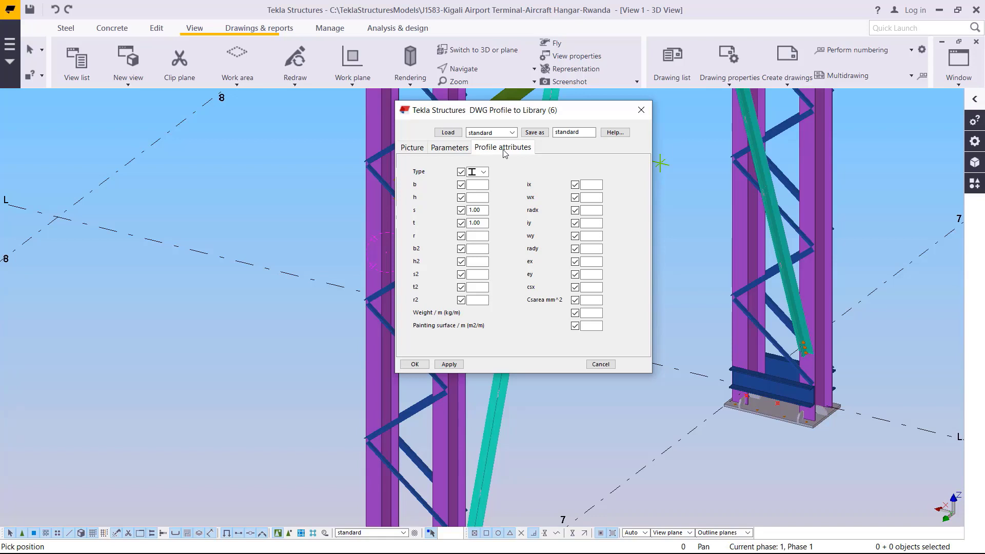
click(450, 148)
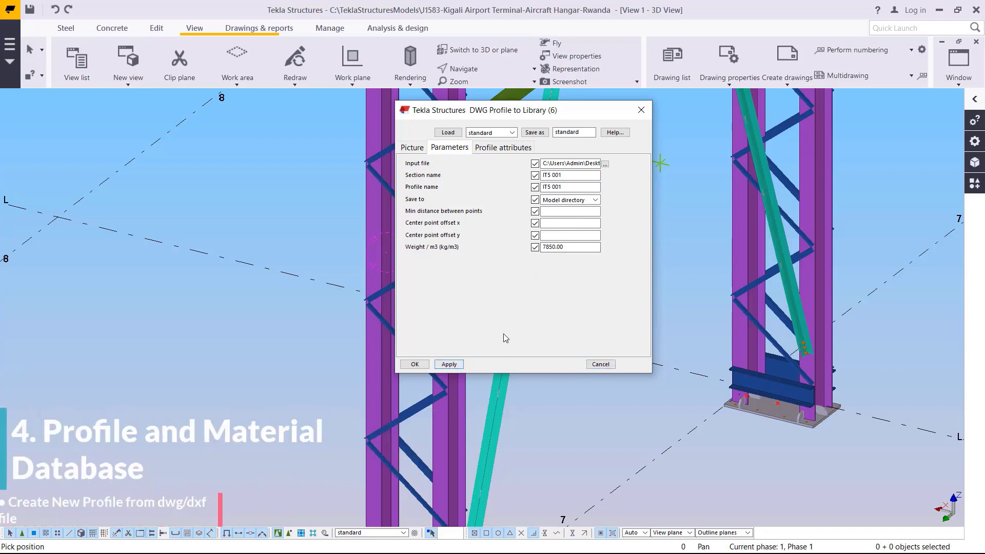
click(414, 364)
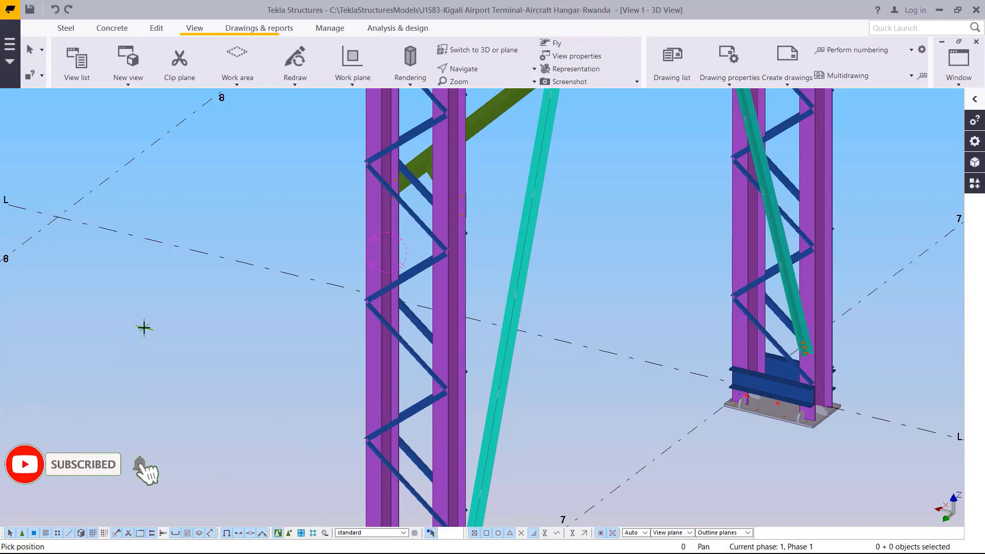
Step: Place the IT5 001 sheet about 24271 mm long down the roof slope, from the ridge purlin's end corner to the eave purlin's end corner
scroll(561, 417, down, 10)
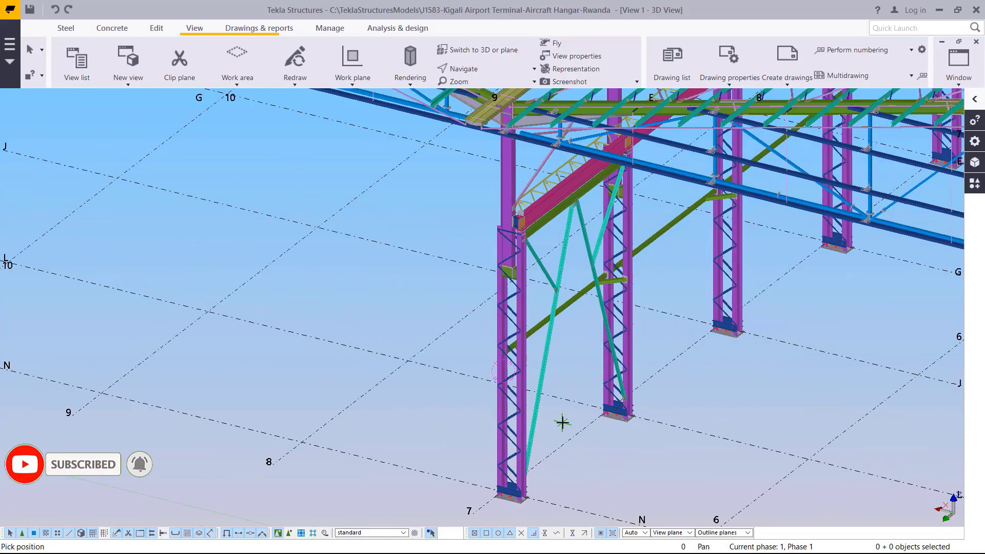
scroll(502, 253, up, 10)
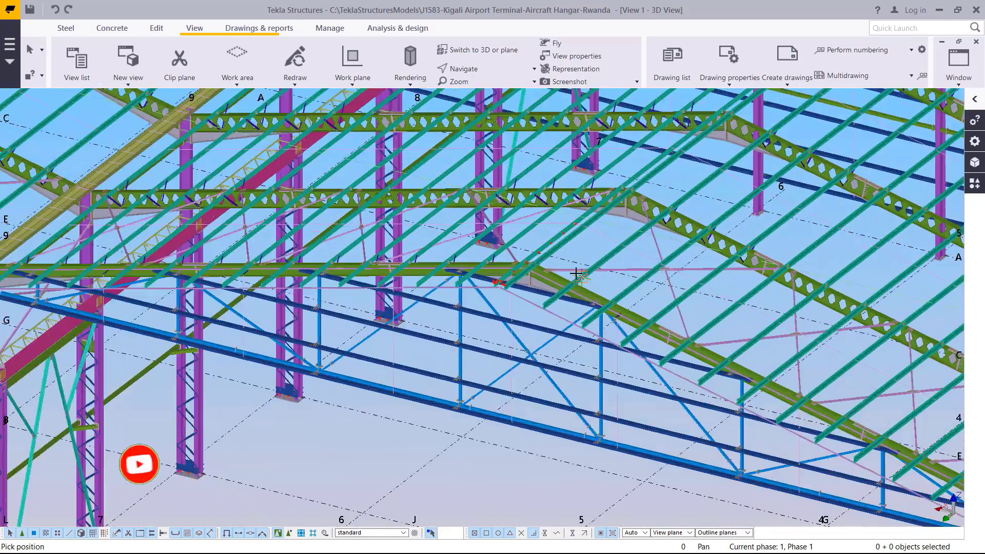
scroll(502, 253, up, 4)
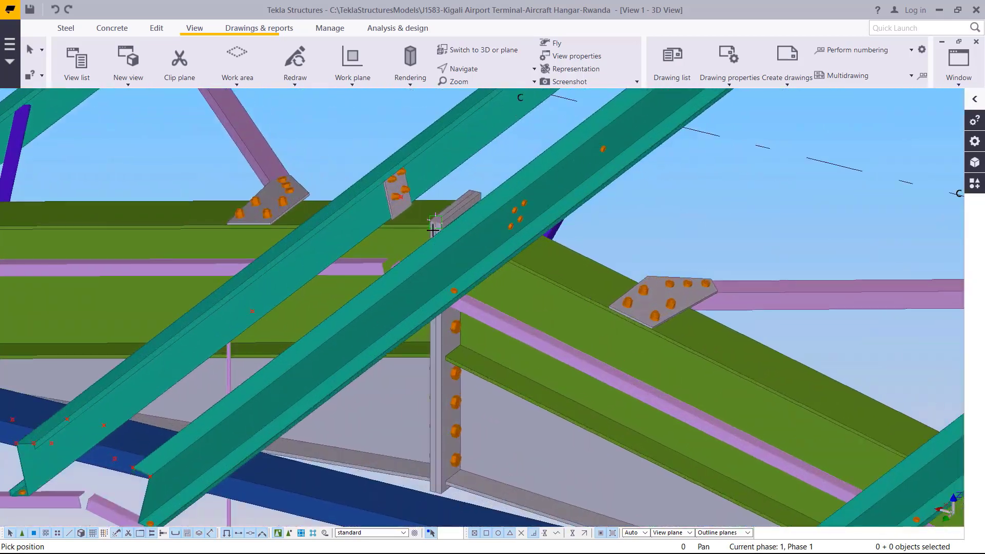
scroll(263, 381, up, 8)
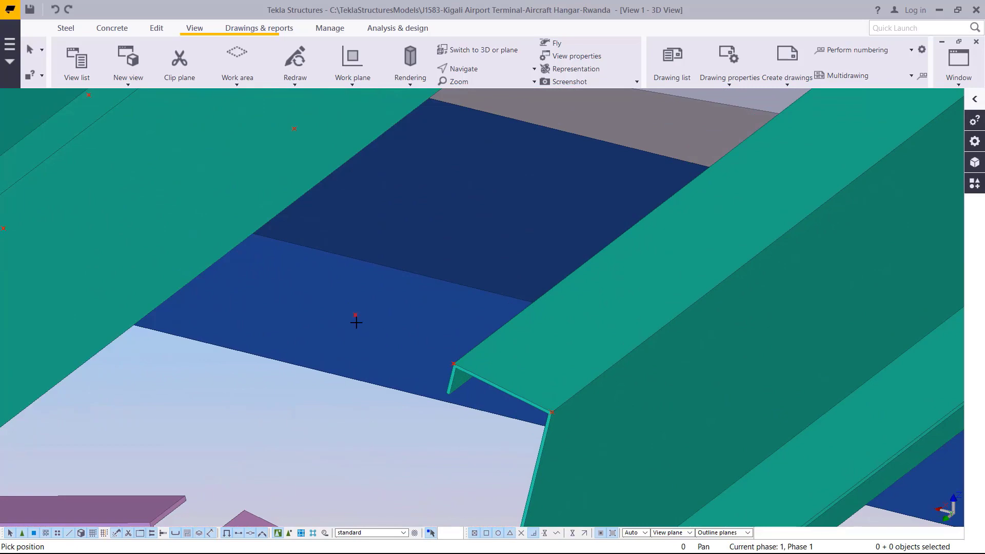
scroll(356, 322, up, 3)
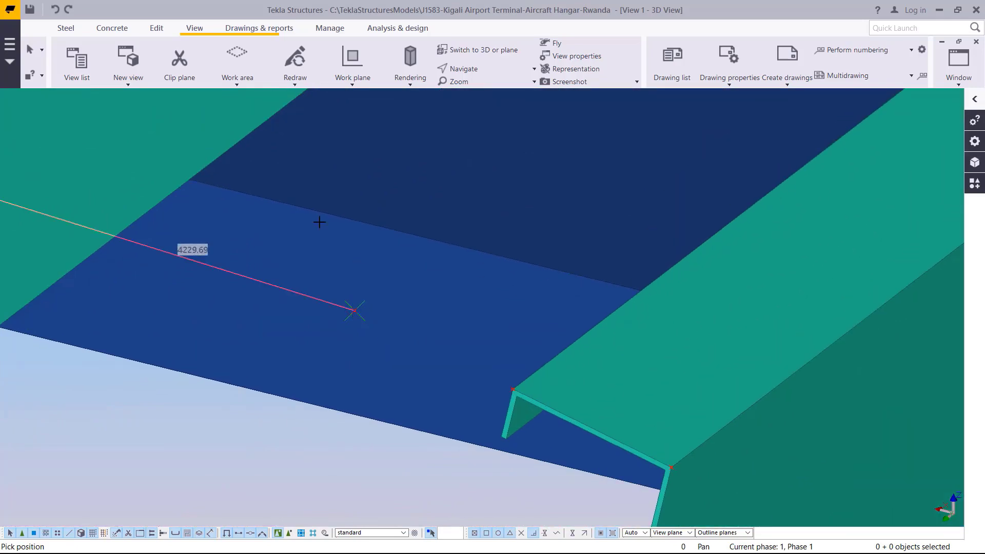
scroll(319, 220, down, 10)
scroll(281, 176, down, 10)
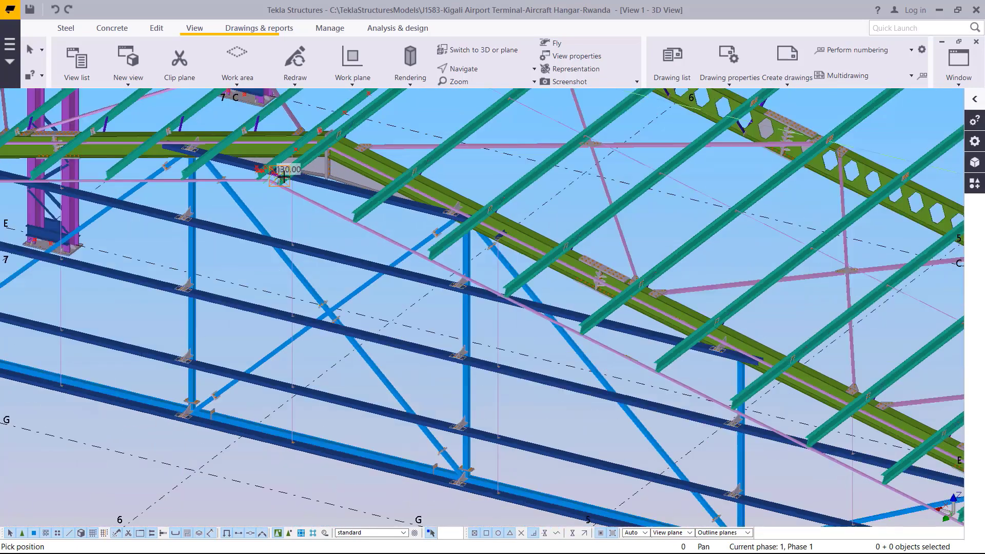
scroll(713, 376, up, 8)
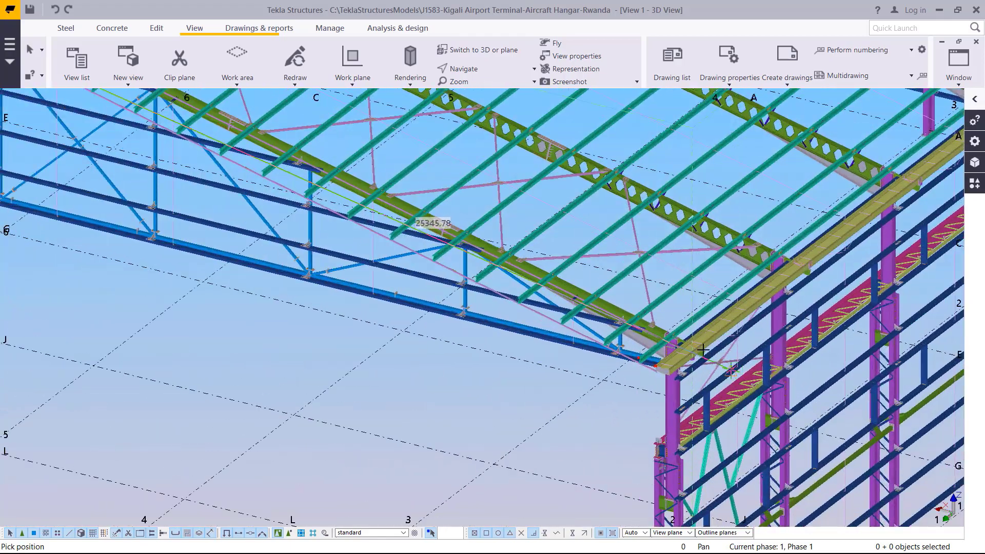
scroll(638, 317, up, 8)
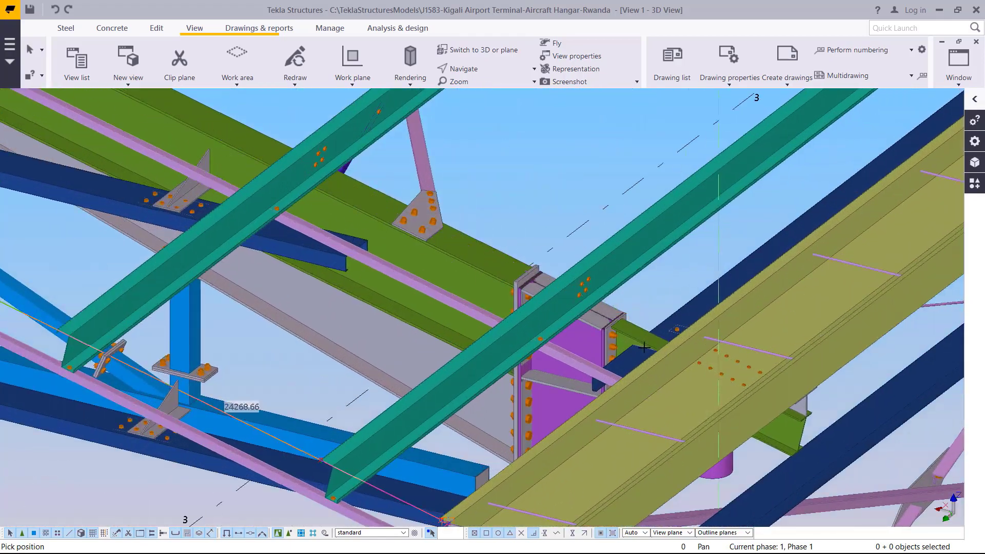
scroll(562, 461, up, 5)
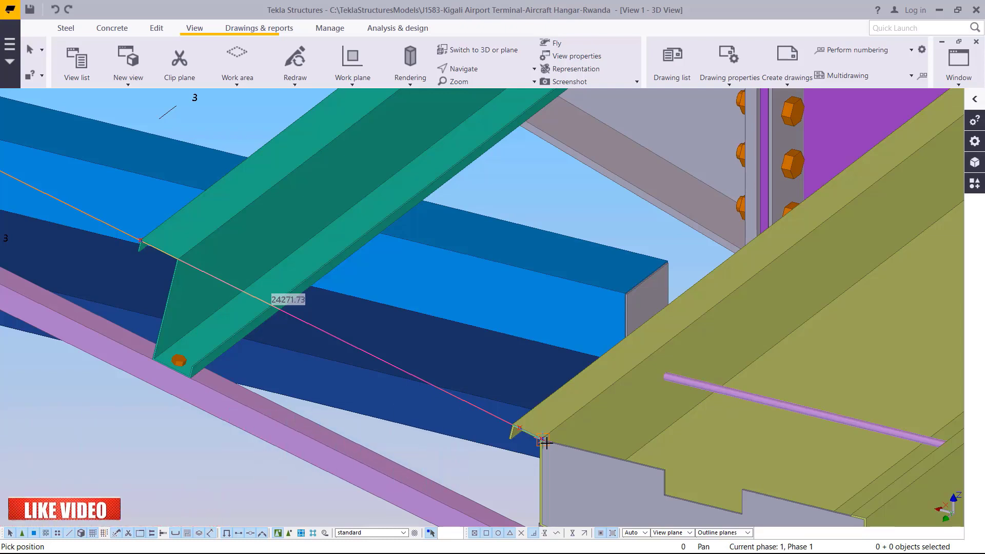
scroll(546, 442, up, 5)
scroll(545, 420, up, 3)
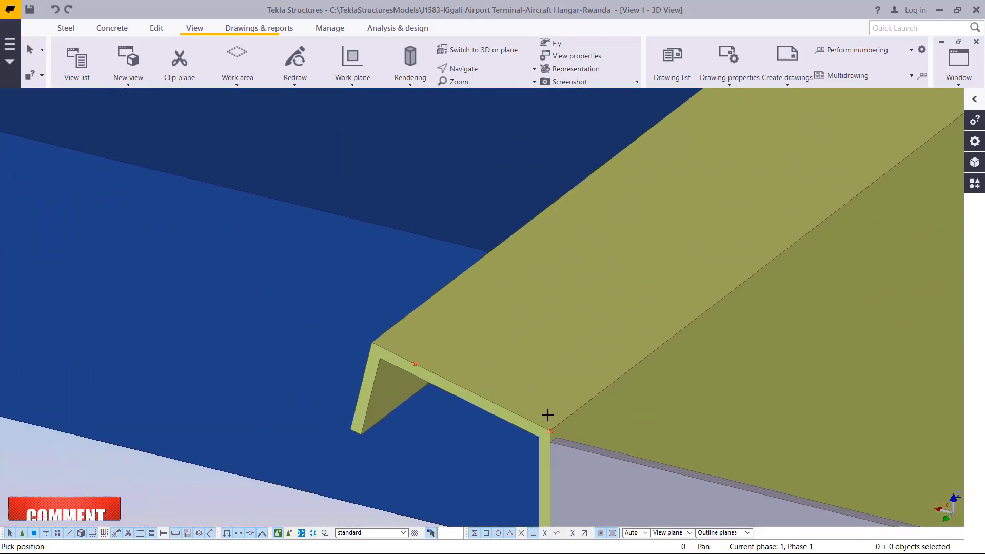
click(552, 438)
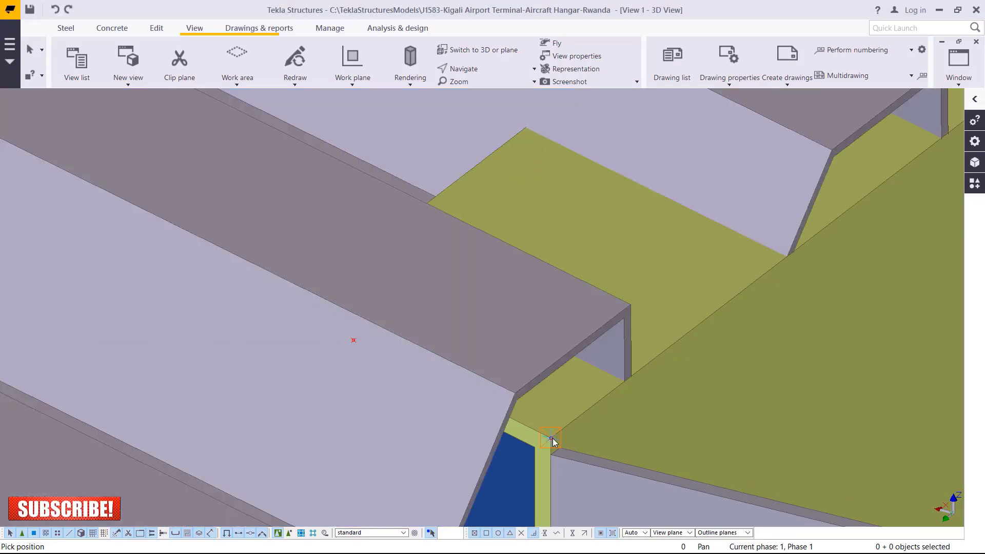
right_click(496, 237)
Step: Examine the placed corrugated sheet along the roof slope and rotate the view to see its end at the ridge purlin
scroll(630, 391, down, 5)
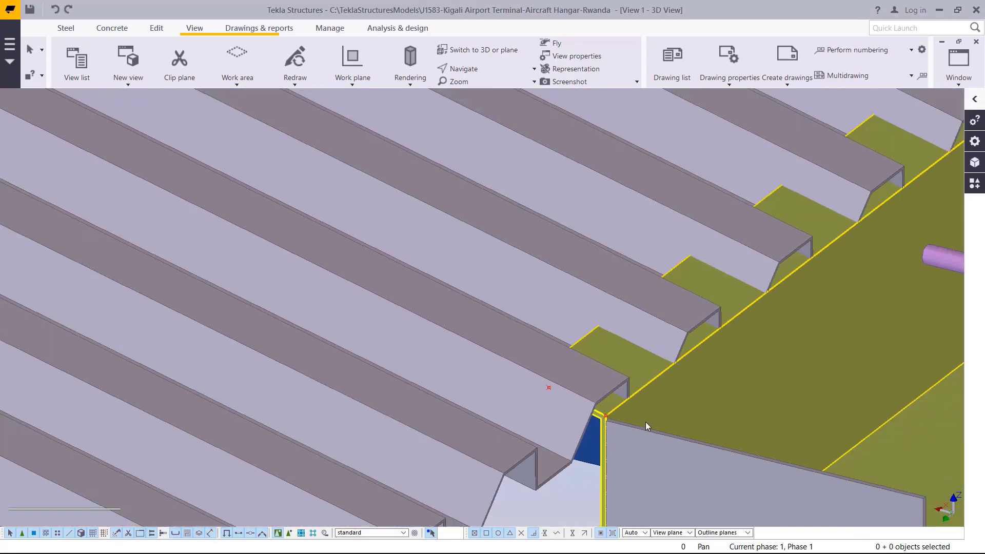
scroll(661, 424, down, 10)
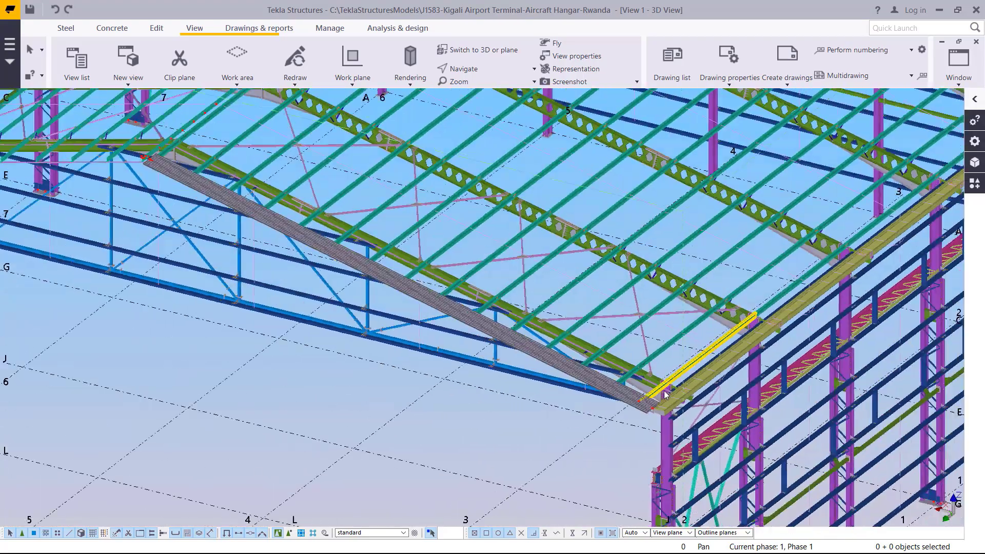
scroll(387, 247, up, 10)
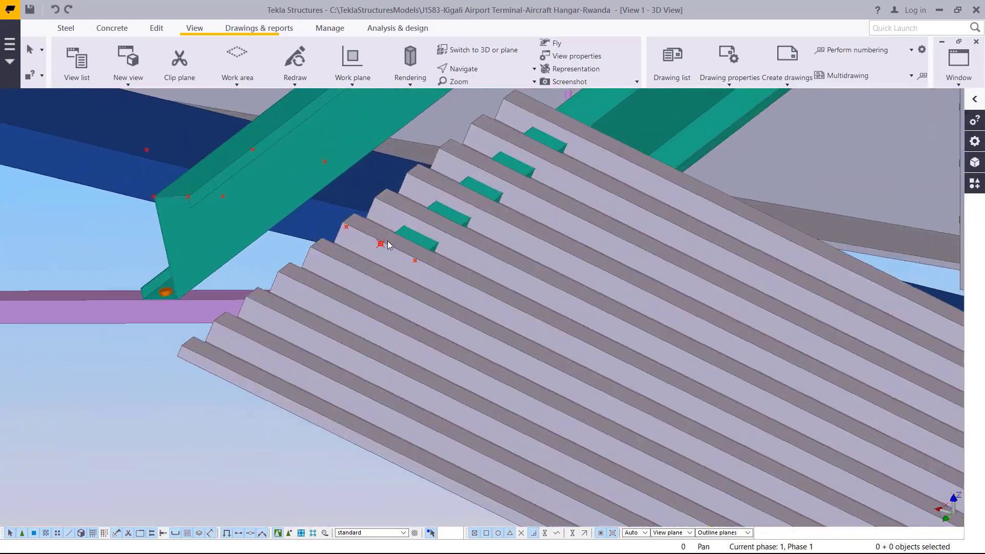
scroll(388, 246, up, 3)
click(462, 68)
click(480, 91)
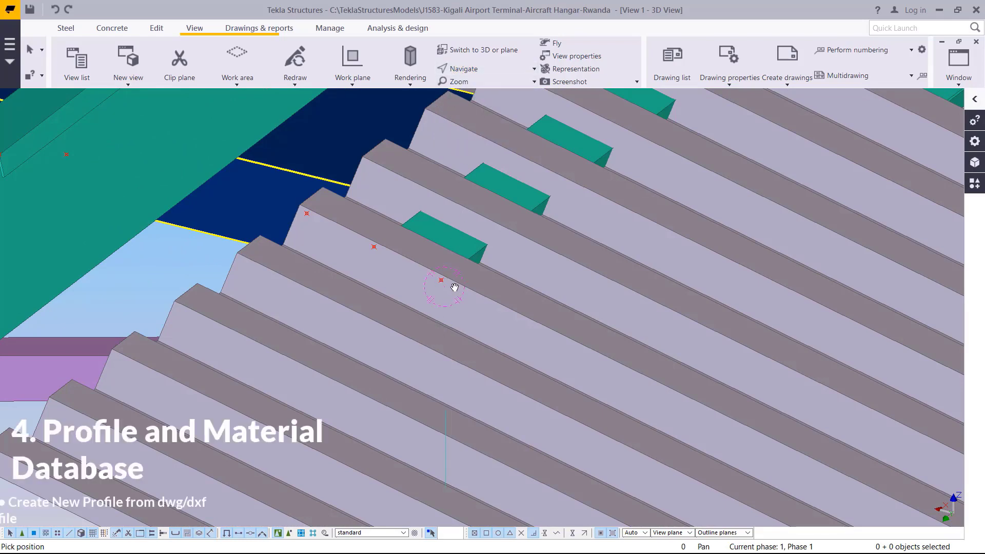
ctrl+middle_drag(447, 281, 559, 271)
right_click(449, 186)
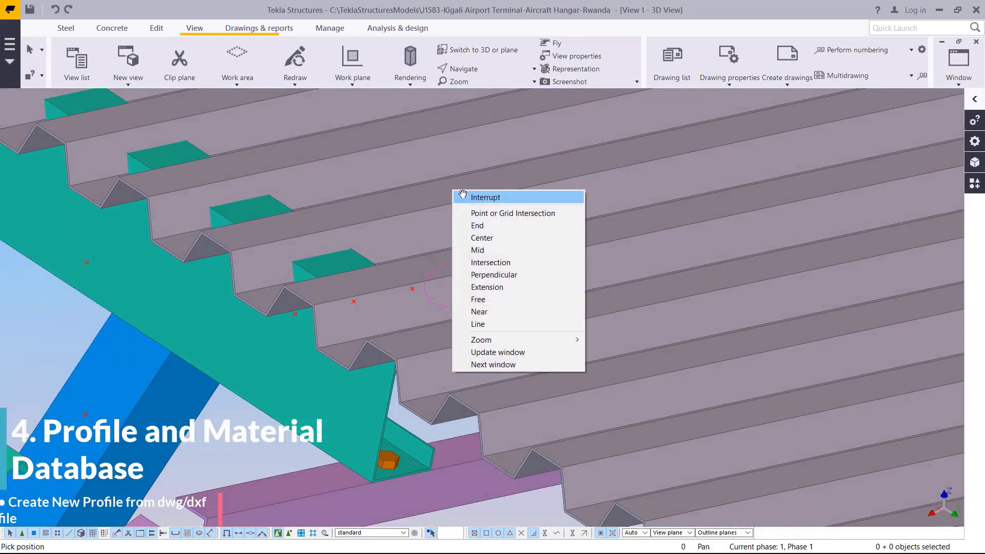
click(465, 195)
Step: Open the corrugated sheet's beam properties and inspect its profile in the profile catalog and its material in the material catalog
double_click(339, 295)
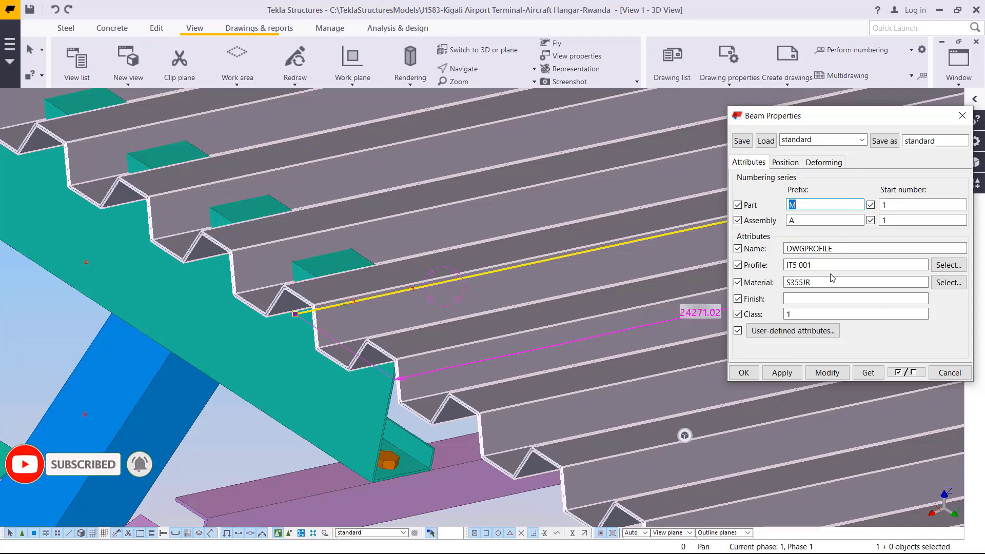
click(948, 265)
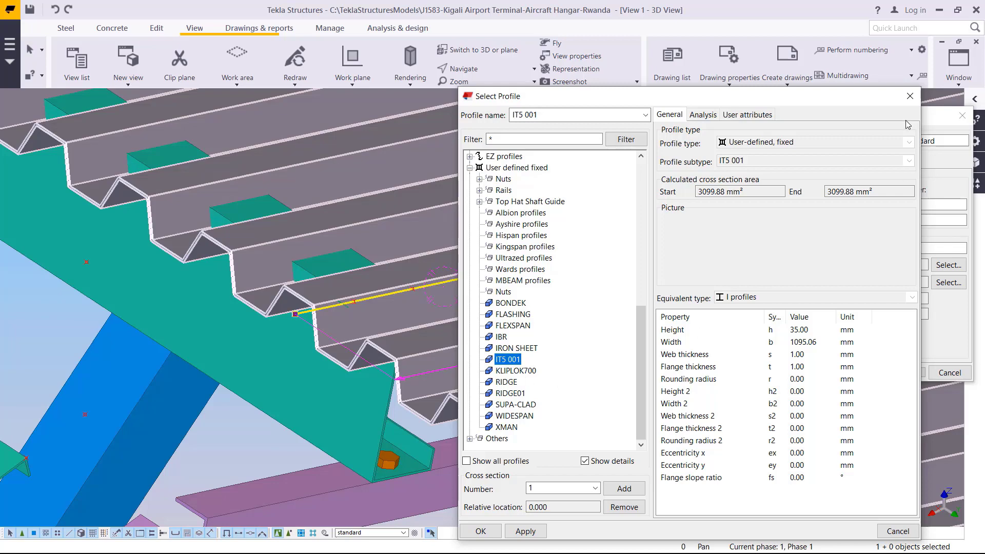
click(910, 97)
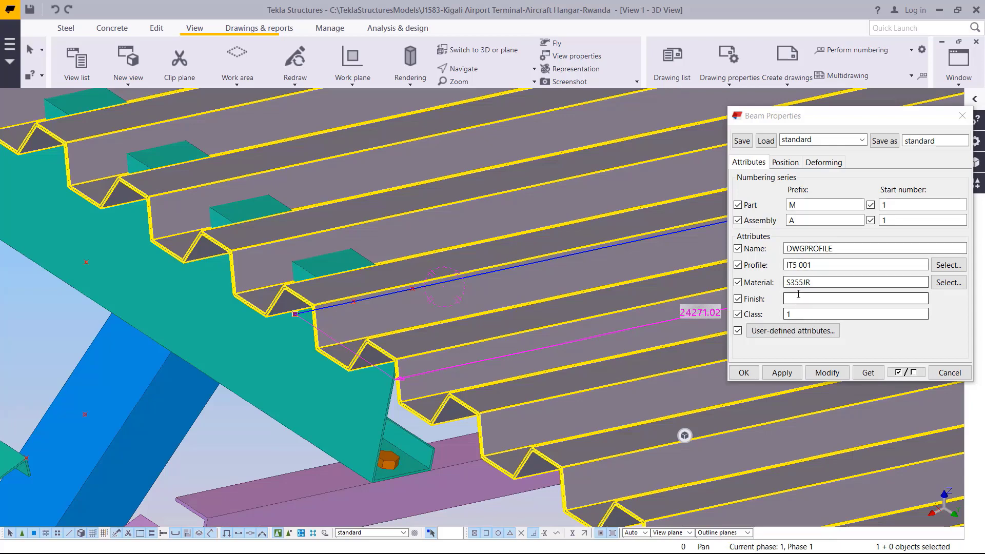
click(948, 283)
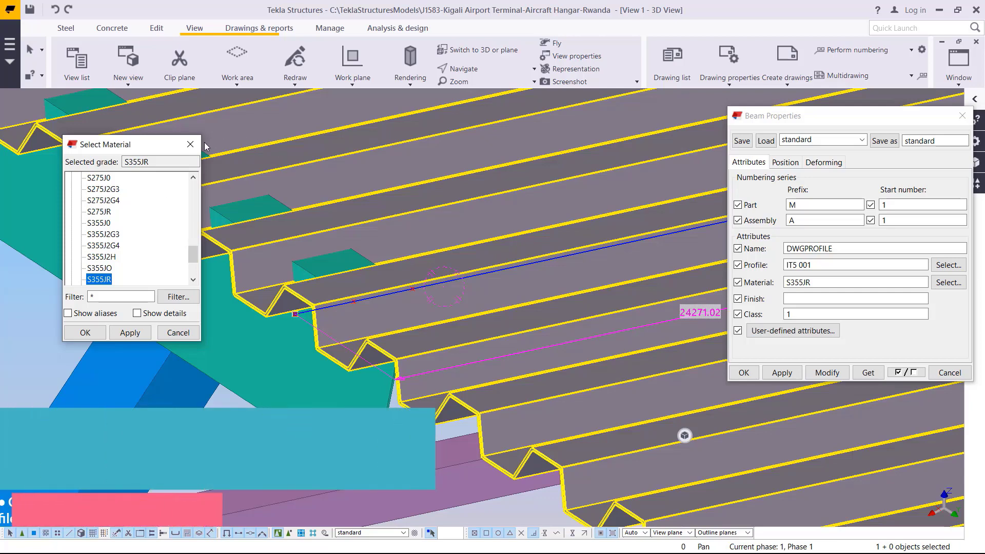
click(190, 146)
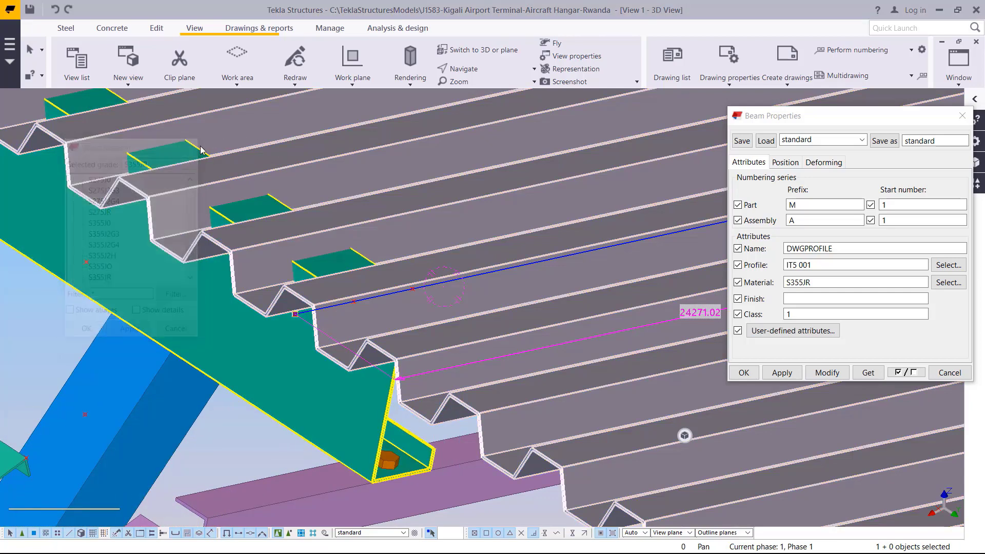
Step: Examine from several angles how the end of the corrugated sheet sits against the top of the supporting purlin
scroll(333, 308, down, 4)
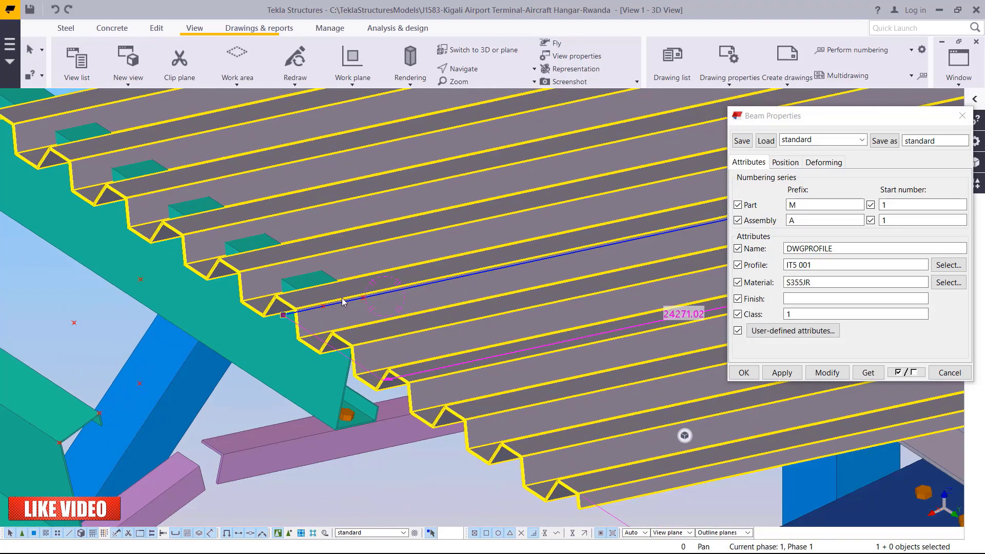
scroll(366, 306, up, 2)
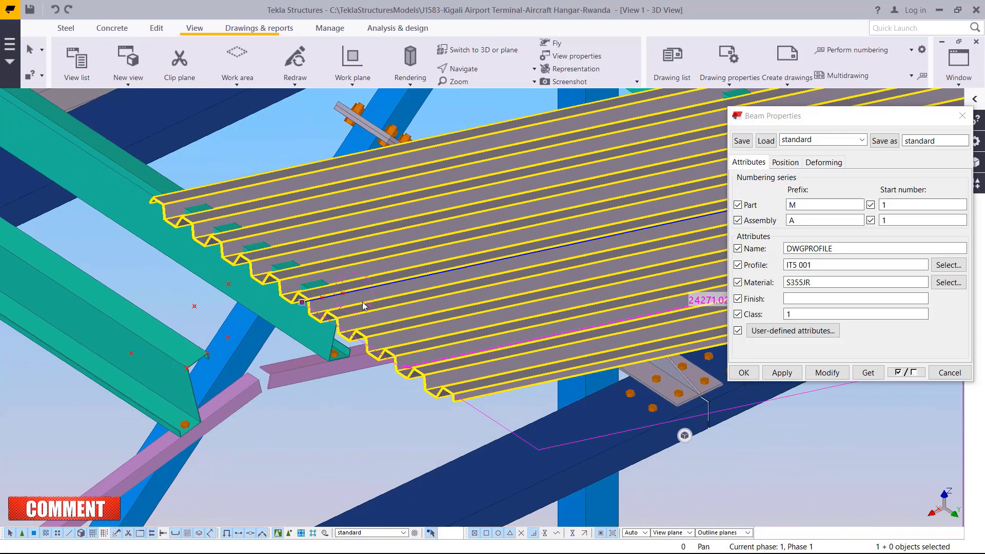
click(318, 291)
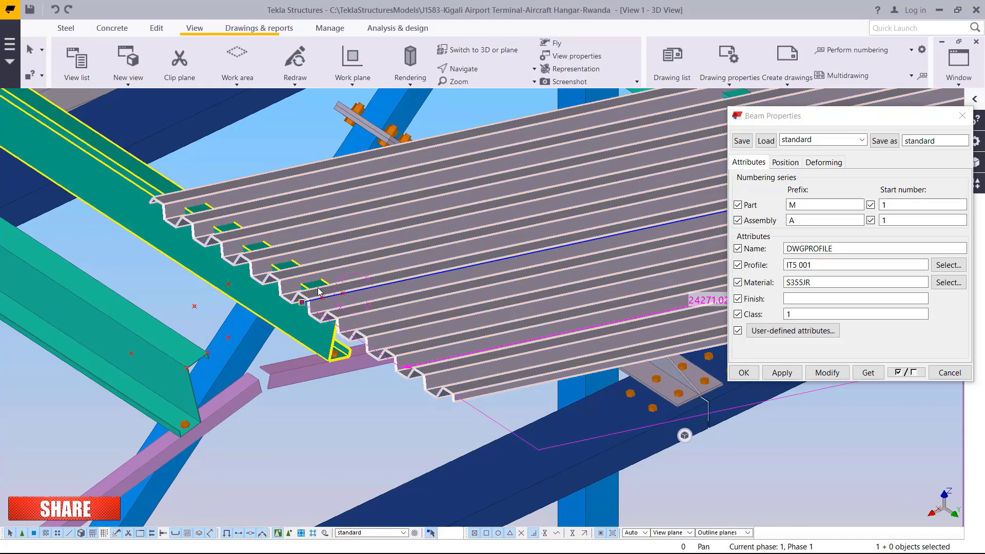
scroll(319, 291, up, 2)
click(333, 277)
click(464, 68)
click(487, 90)
drag(389, 285, 666, 385)
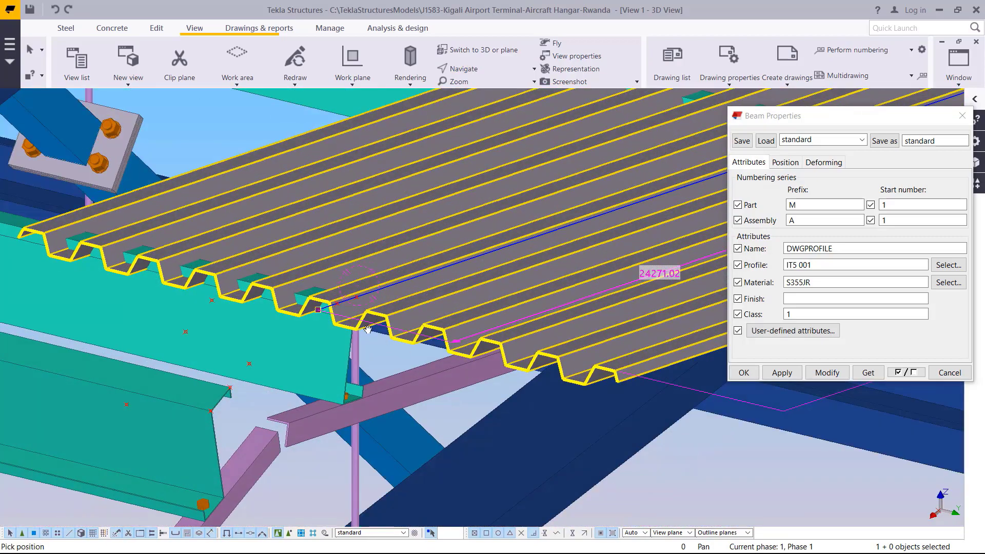
scroll(367, 329, up, 6)
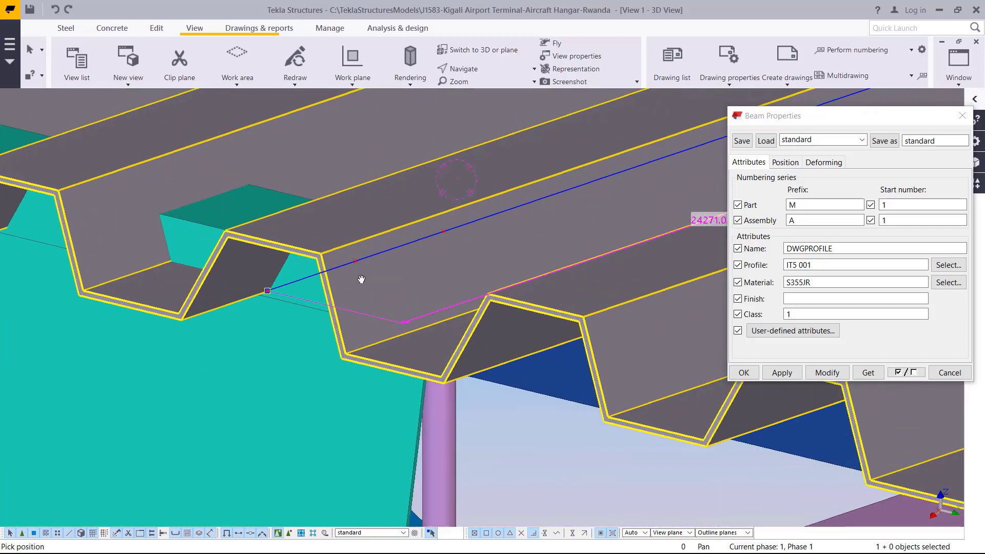
scroll(361, 279, down, 5)
scroll(429, 392, up, 3)
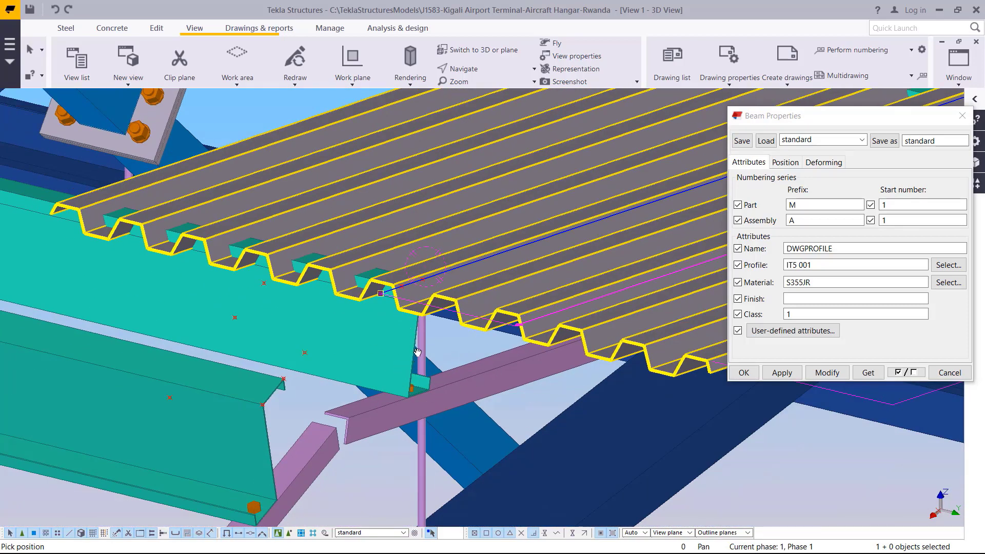
scroll(418, 352, up, 2)
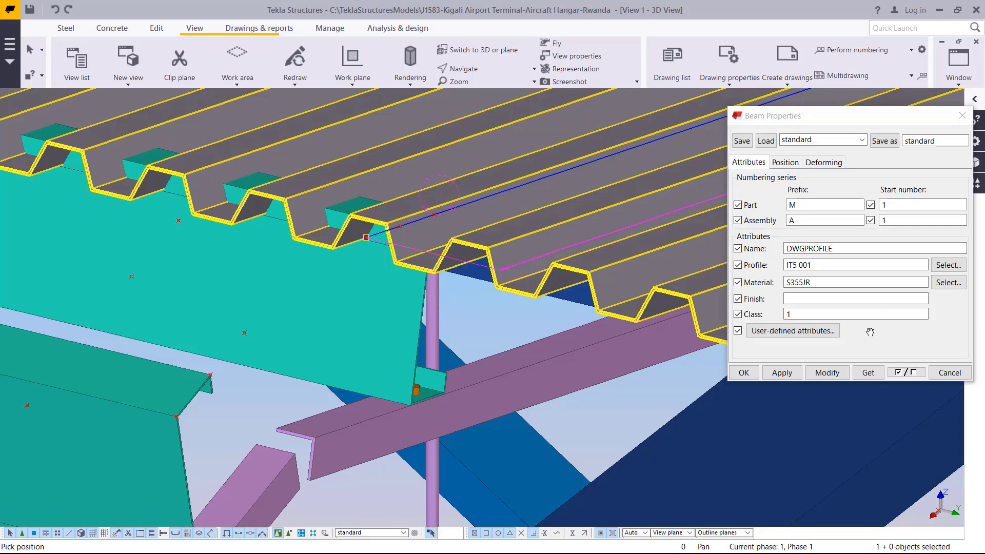
Step: Set the corrugated sheet's on-plane position to Left, apply it to the sheet and close its properties
click(785, 163)
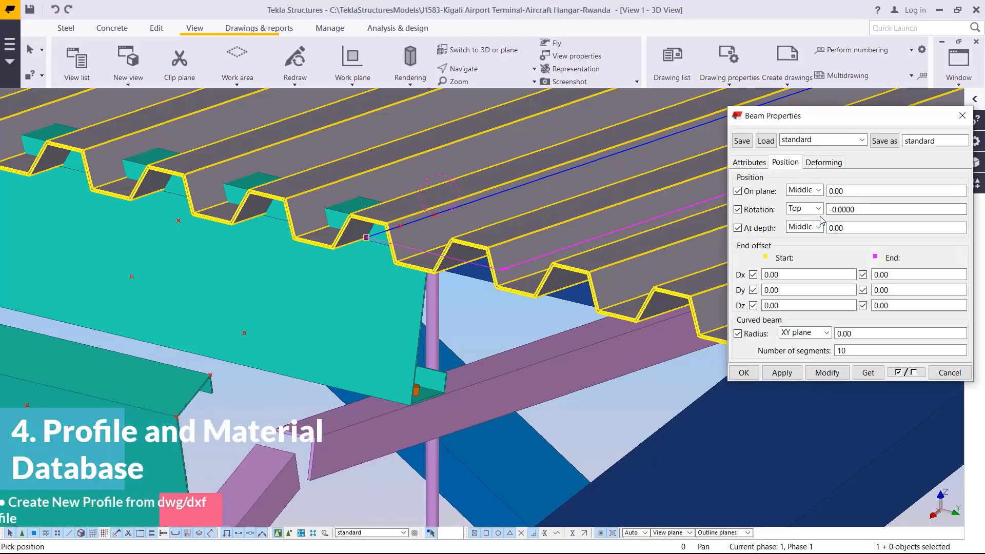
click(818, 191)
click(794, 226)
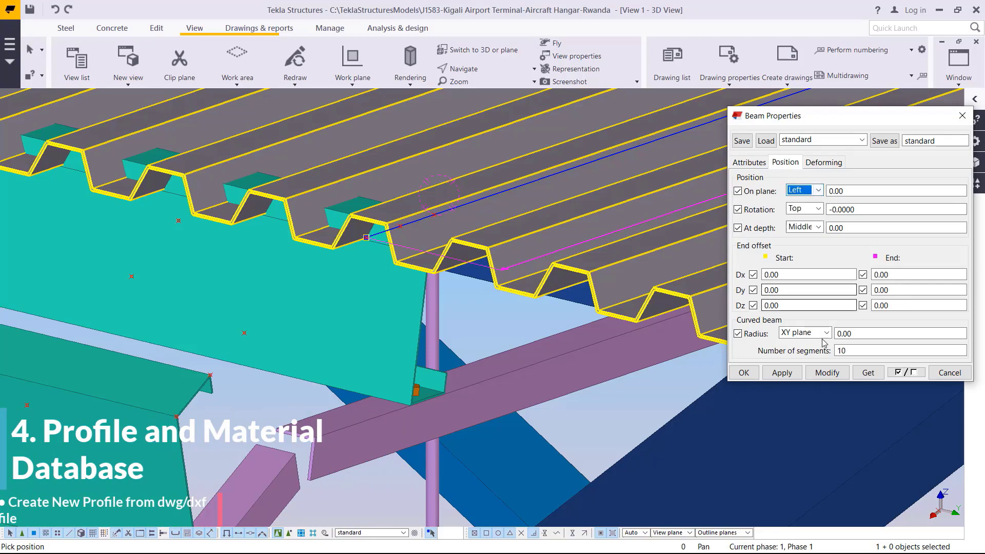
click(827, 374)
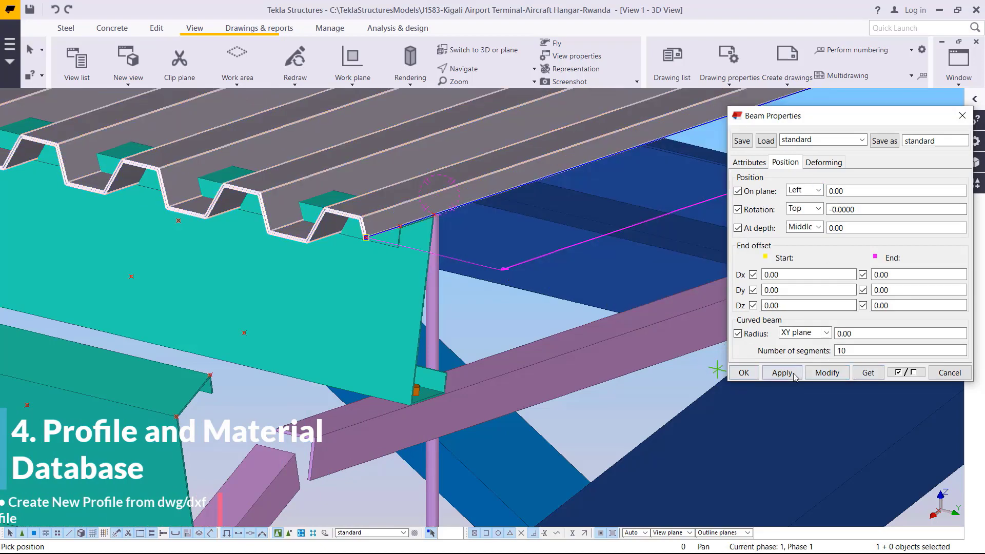
click(744, 373)
scroll(498, 249, down, 2)
right_click(478, 197)
click(503, 205)
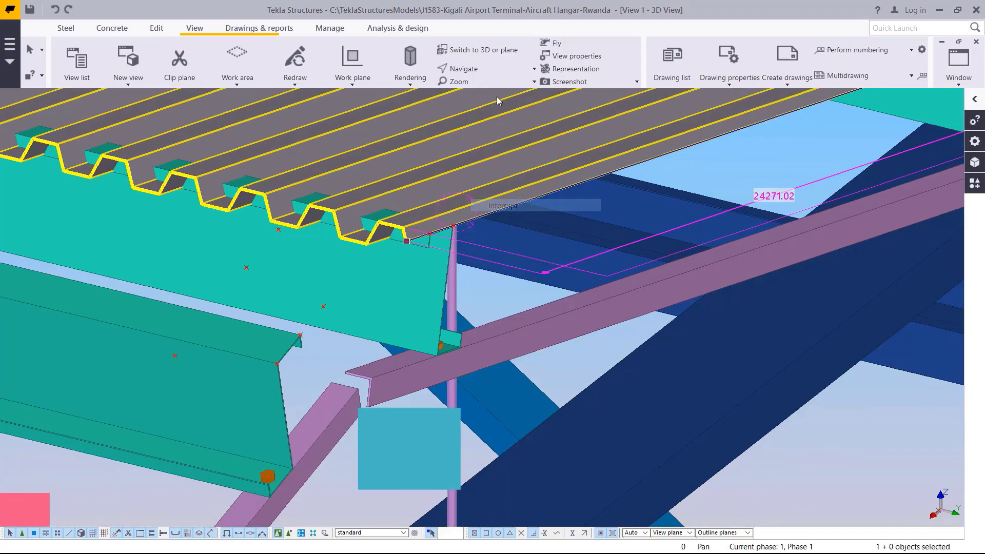
Step: Set the corrugated sheet's at-depth position to Front, apply it to the sheet and close its properties
click(464, 69)
click(475, 92)
drag(485, 227, 390, 226)
scroll(330, 187, up, 3)
right_click(336, 168)
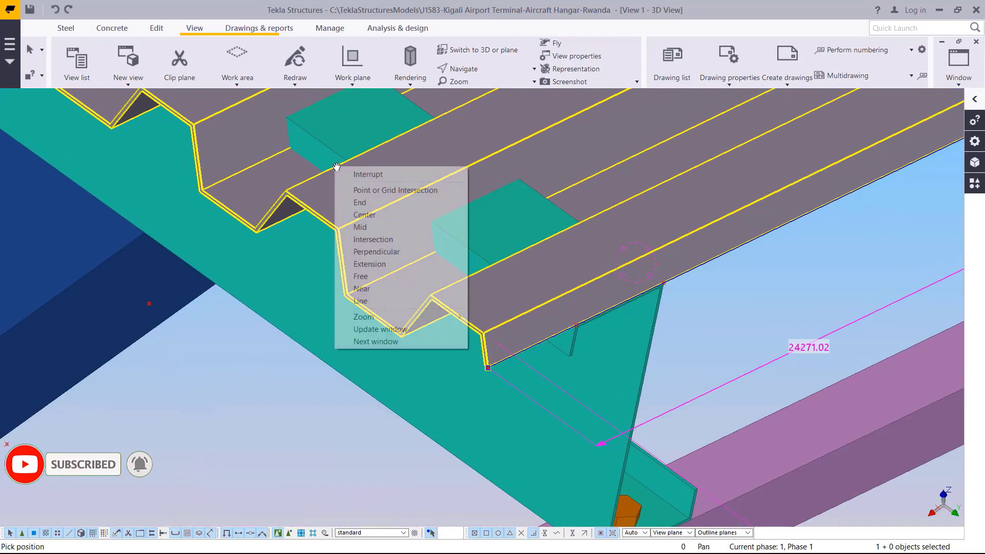
click(364, 174)
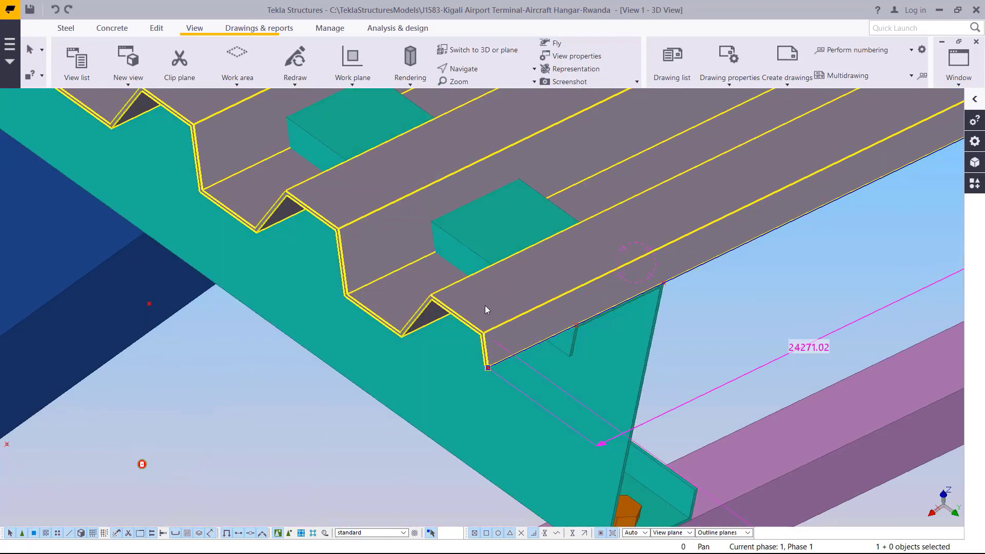
double_click(369, 229)
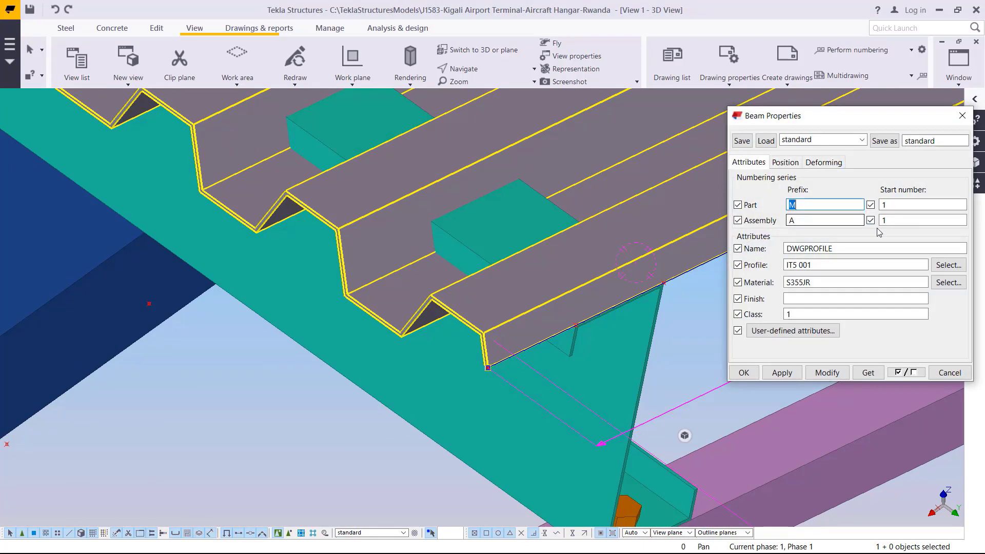
click(786, 163)
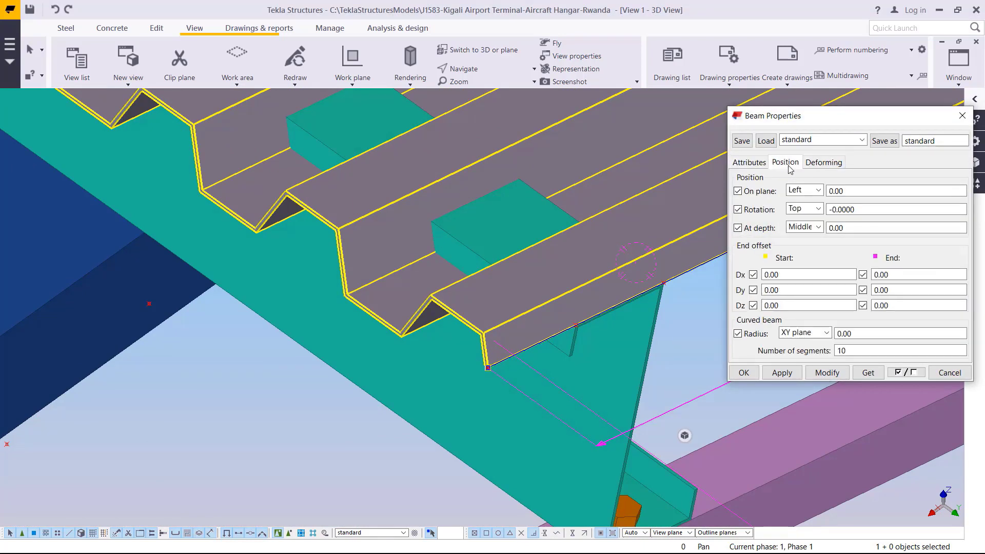
click(819, 227)
click(803, 251)
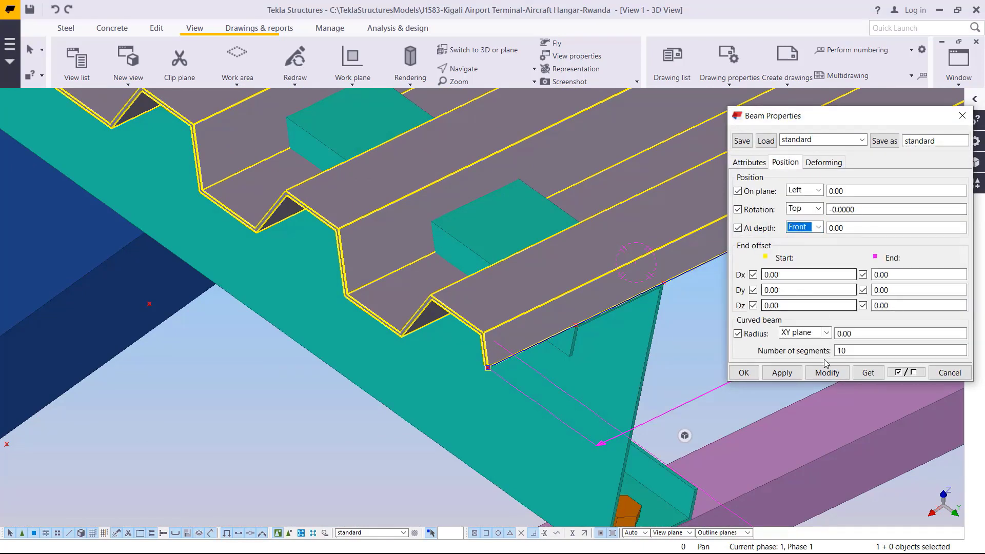
click(827, 373)
click(783, 376)
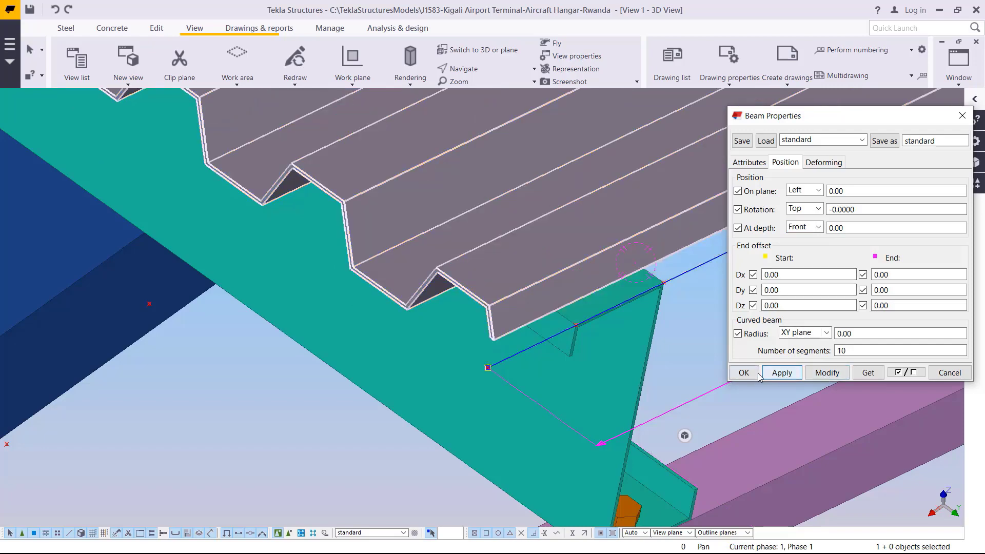
click(757, 376)
Step: Examine from several angles how the corrugated sheet sits over the ridge purlin and along the roof slope
scroll(534, 374, down, 6)
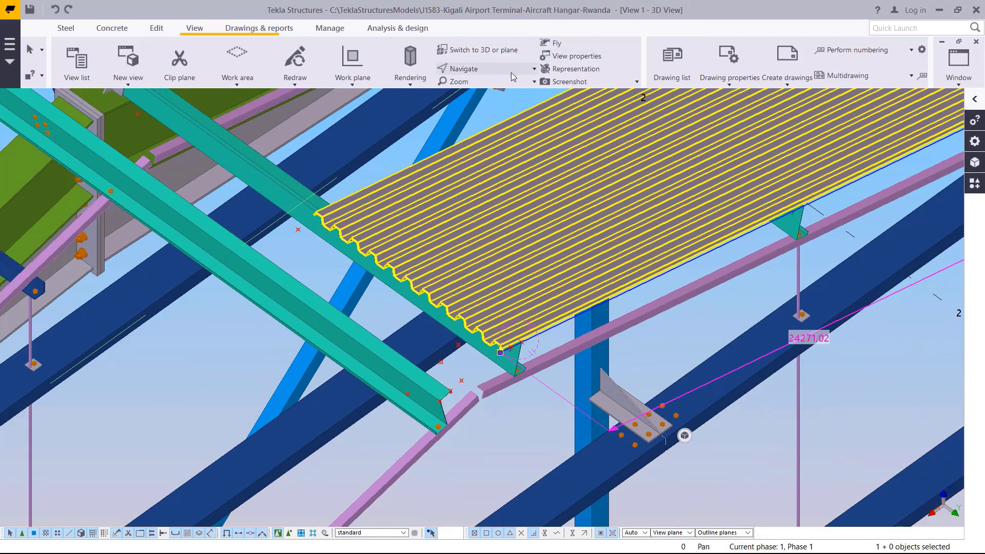
click(534, 69)
click(462, 139)
drag(512, 269, 461, 227)
ctrl+middle_drag(461, 227, 348, 216)
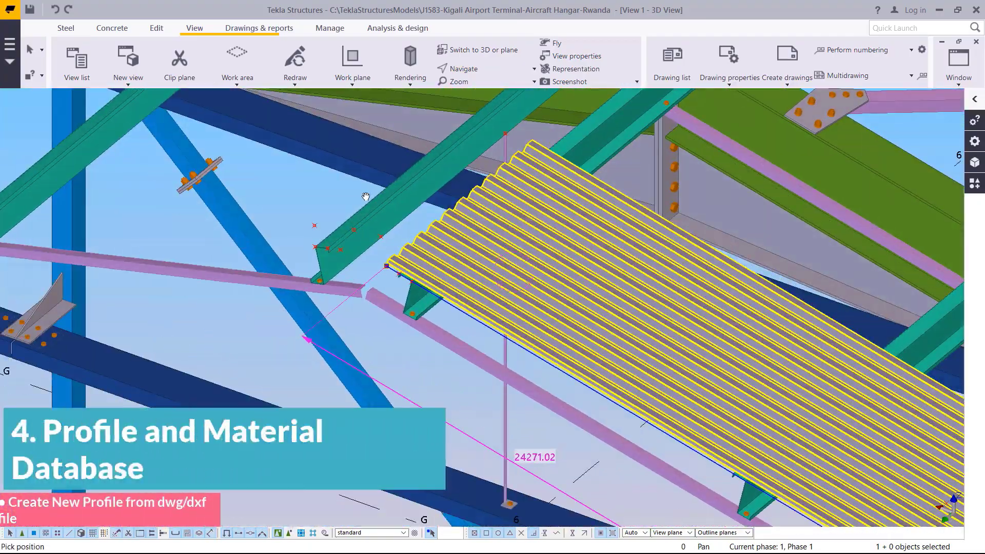
right_click(366, 194)
click(399, 200)
scroll(418, 208, up, 5)
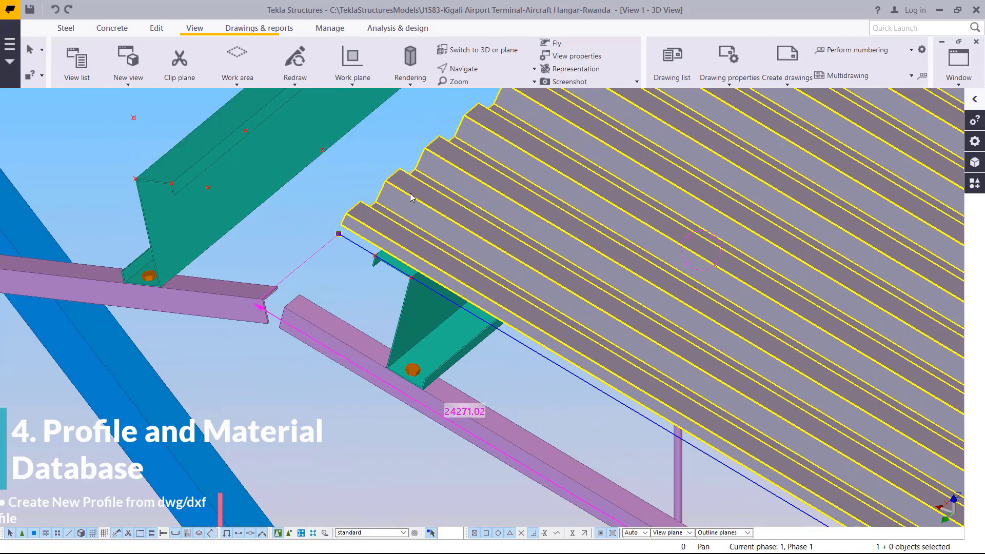
scroll(415, 200, down, 6)
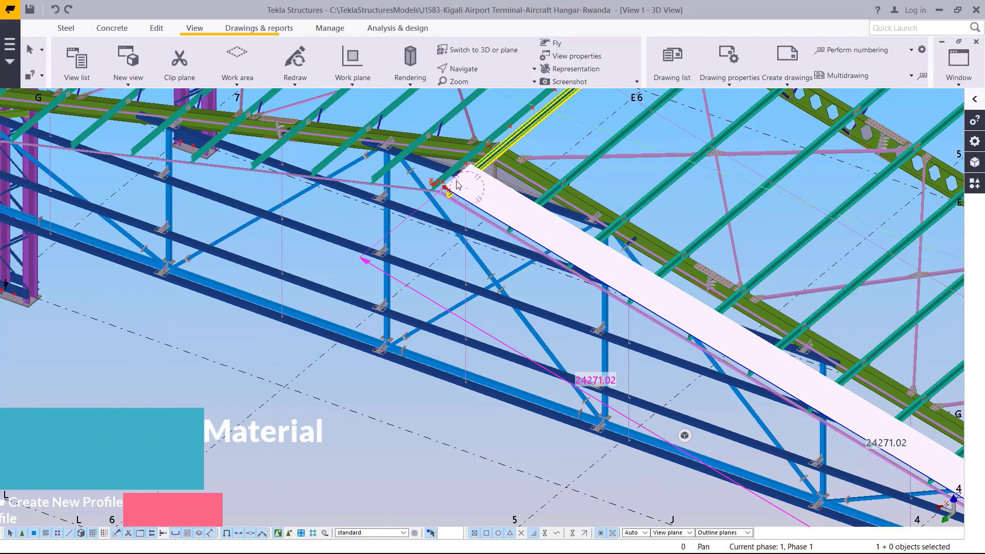
scroll(462, 187, up, 5)
scroll(474, 188, up, 3)
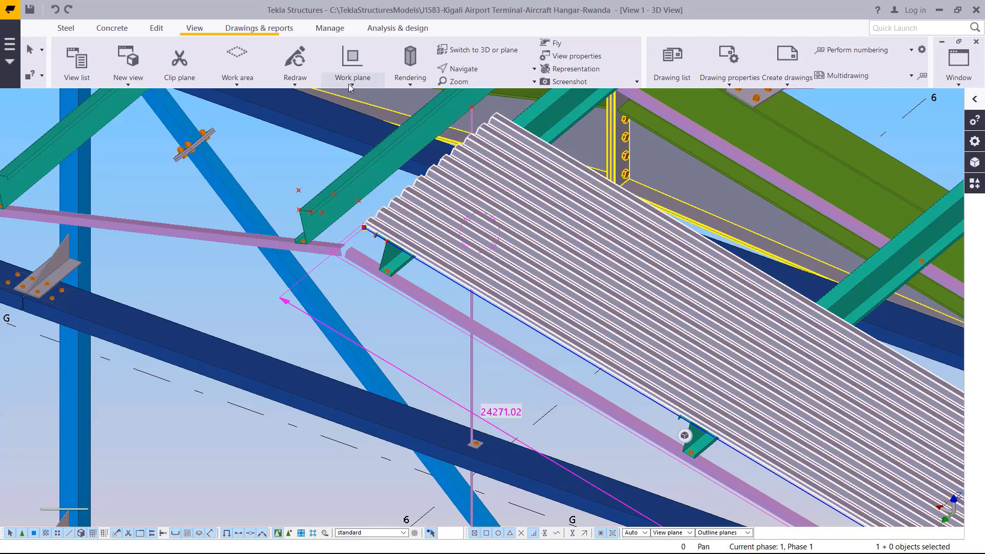
Step: Set the work plane on the edge face of the rafter's end plates at the ridge
click(351, 83)
click(365, 109)
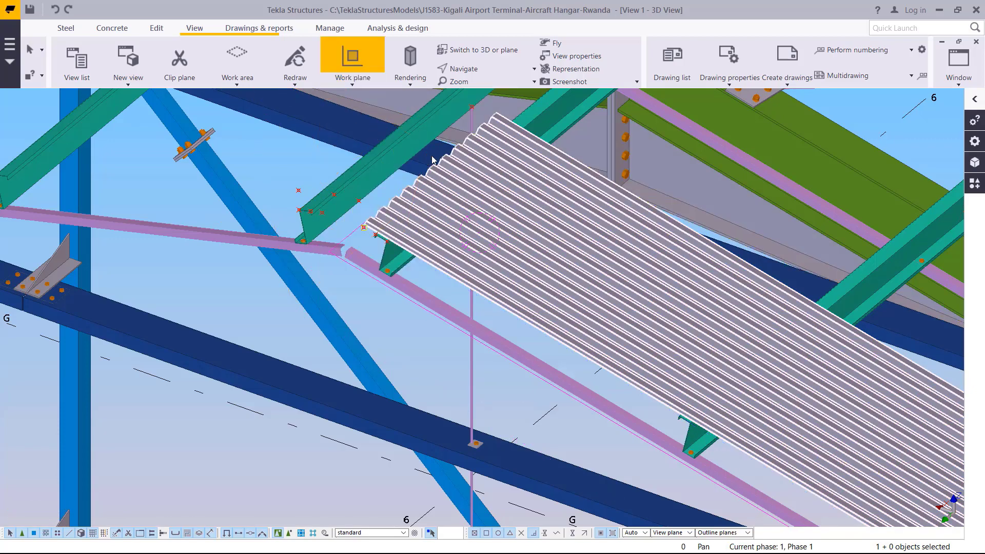
scroll(473, 177, down, 5)
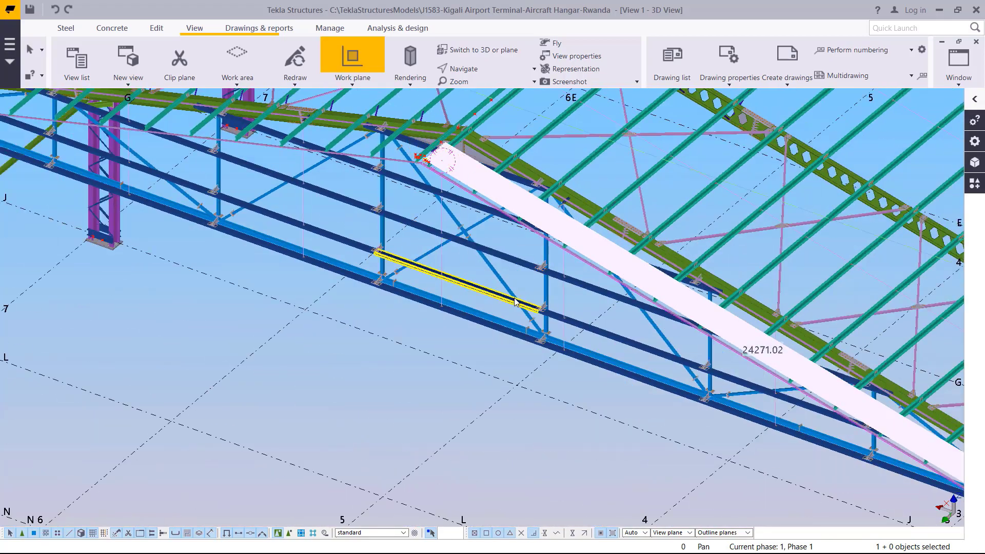
scroll(439, 213, up, 10)
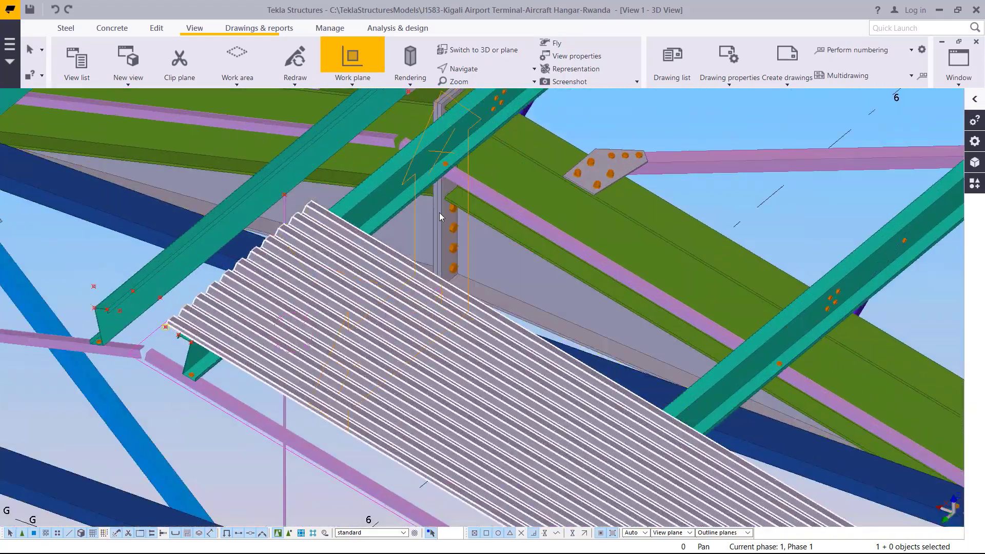
scroll(432, 205, up, 2)
scroll(464, 152, down, 3)
scroll(450, 131, up, 6)
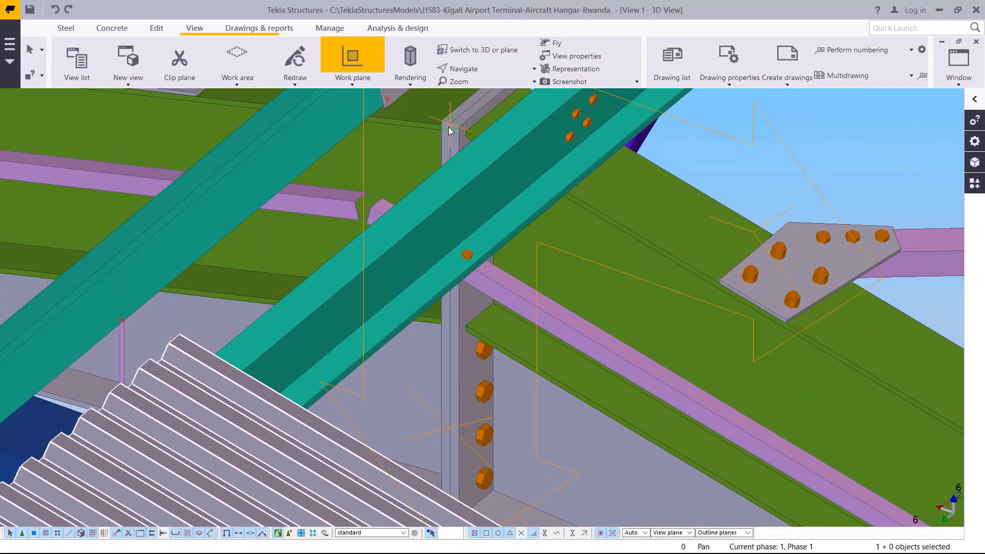
right_click(452, 131)
click(474, 126)
scroll(567, 167, down, 3)
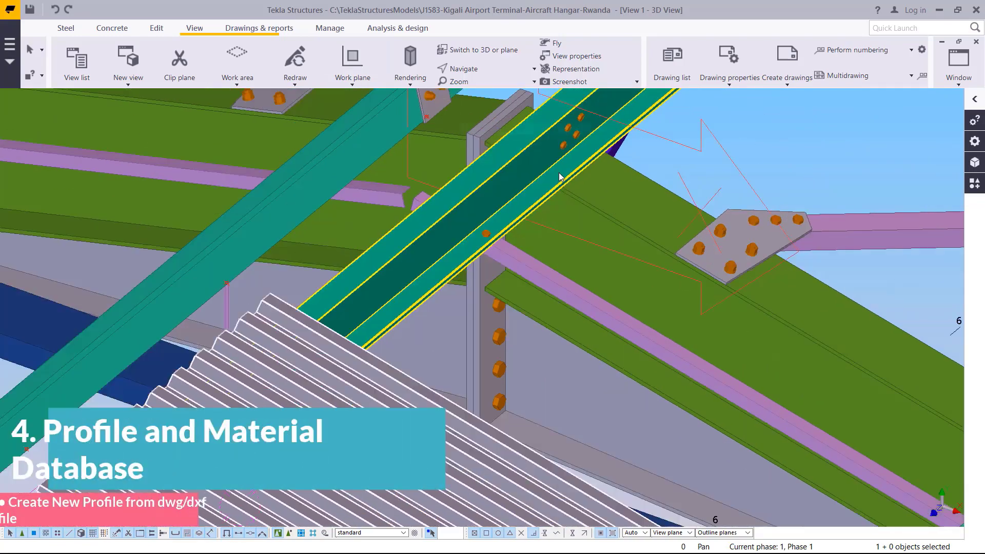
scroll(567, 166, down, 2)
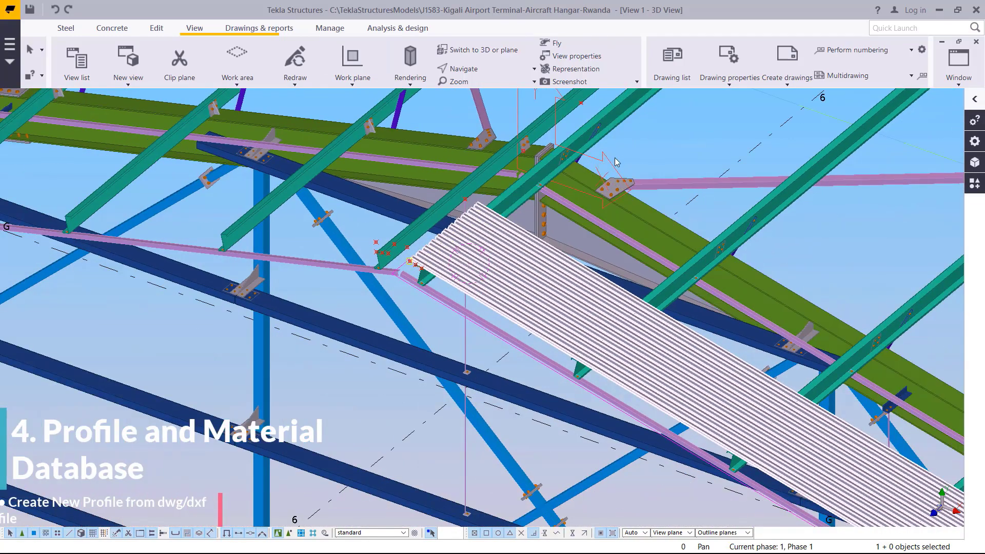
Step: Start a mirrored copy of the sheet with a vertical mirror line along the joint between the ridge end plates, at a -90 degree angle
ctrl+middle_drag(558, 259, 731, 112)
right_click(731, 112)
mouse_move(772, 186)
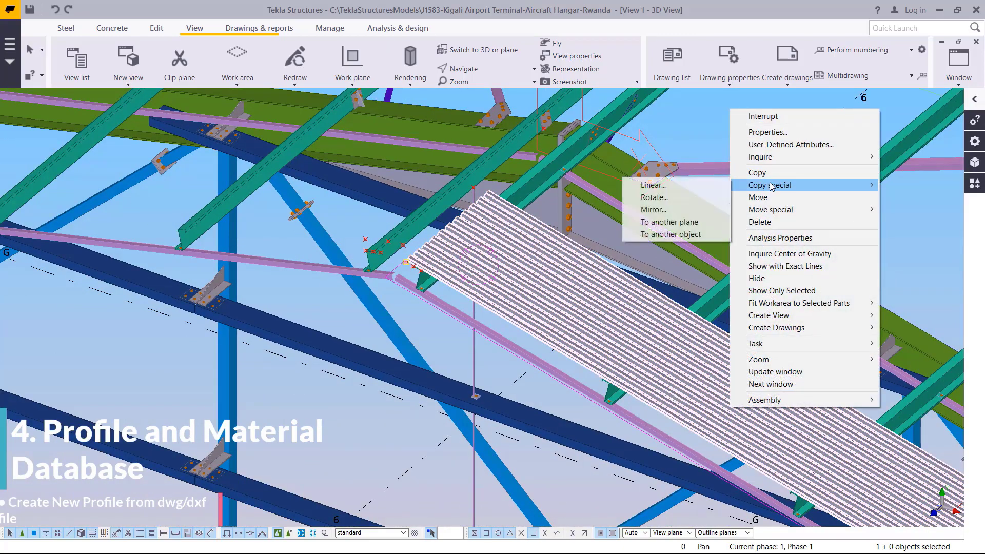
click(662, 211)
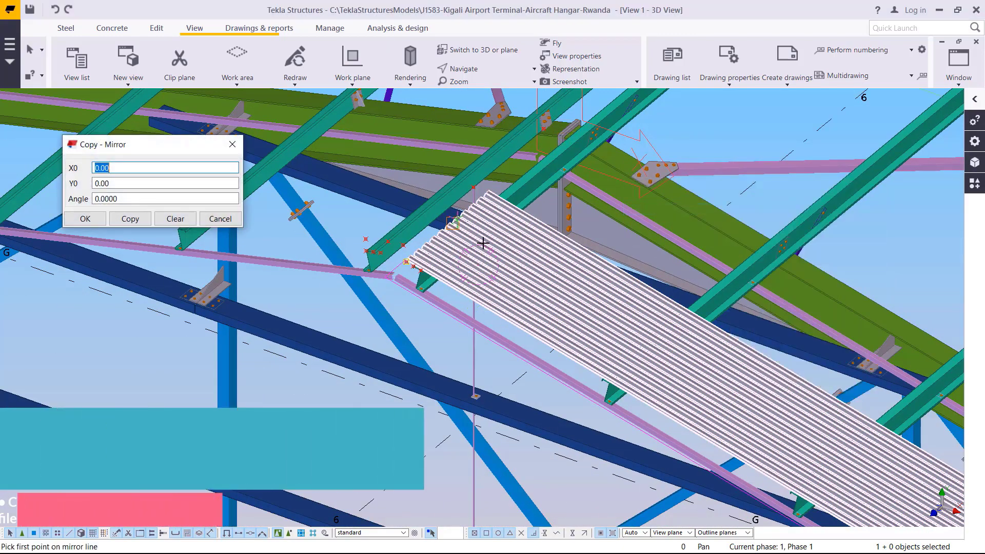
ctrl+middle_drag(557, 293, 672, 371)
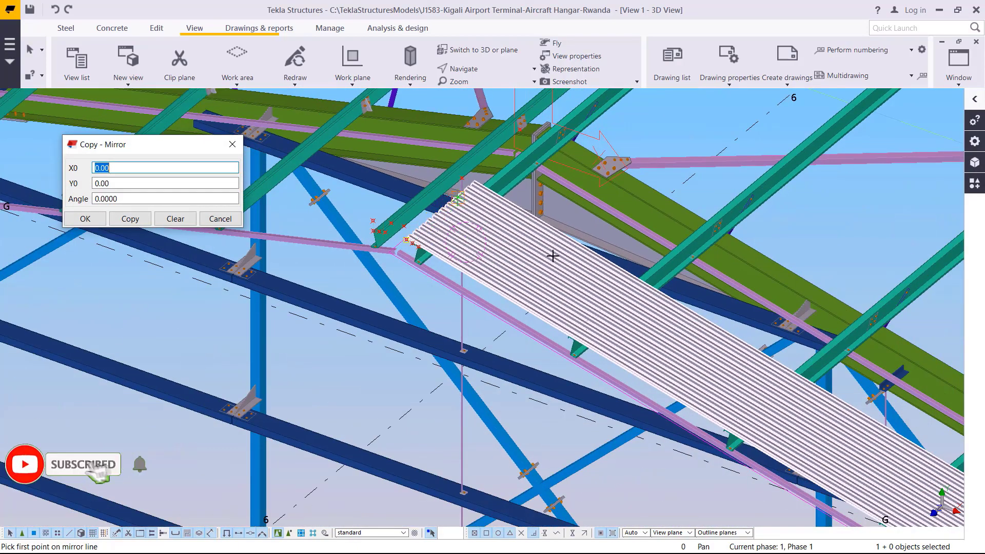
scroll(601, 267, up, 6)
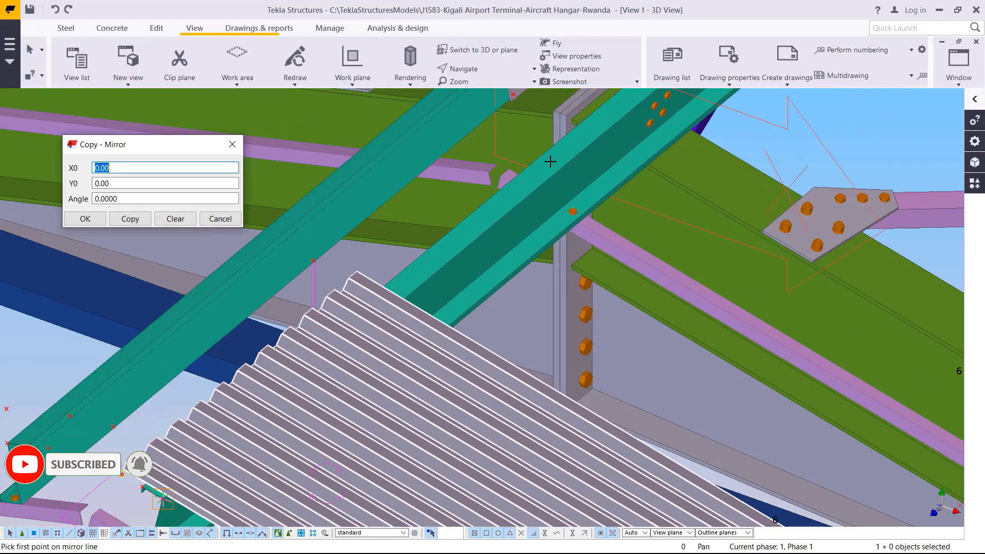
click(464, 69)
click(477, 104)
drag(571, 139, 640, 148)
right_click(567, 117)
scroll(520, 198, up, 8)
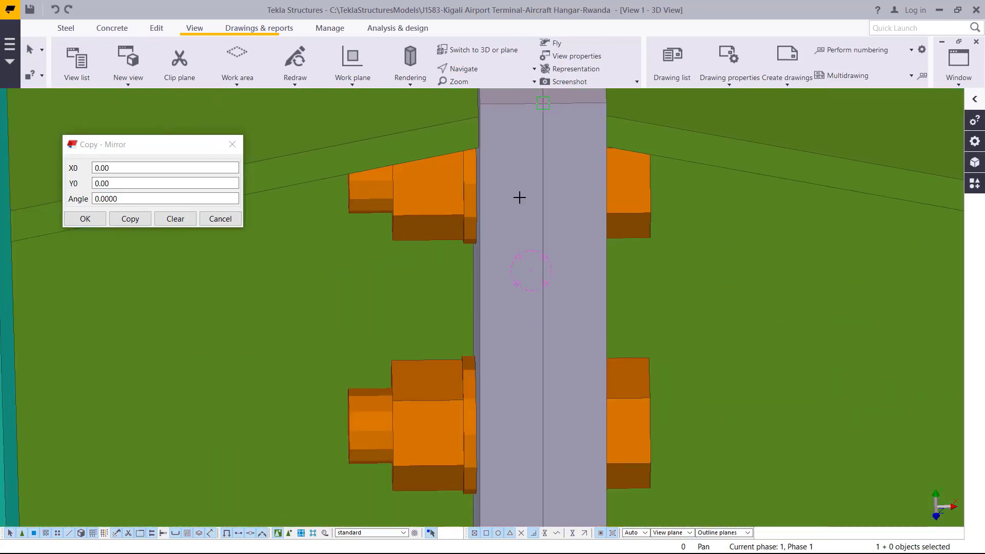
scroll(521, 123, up, 3)
click(546, 166)
scroll(558, 147, down, 5)
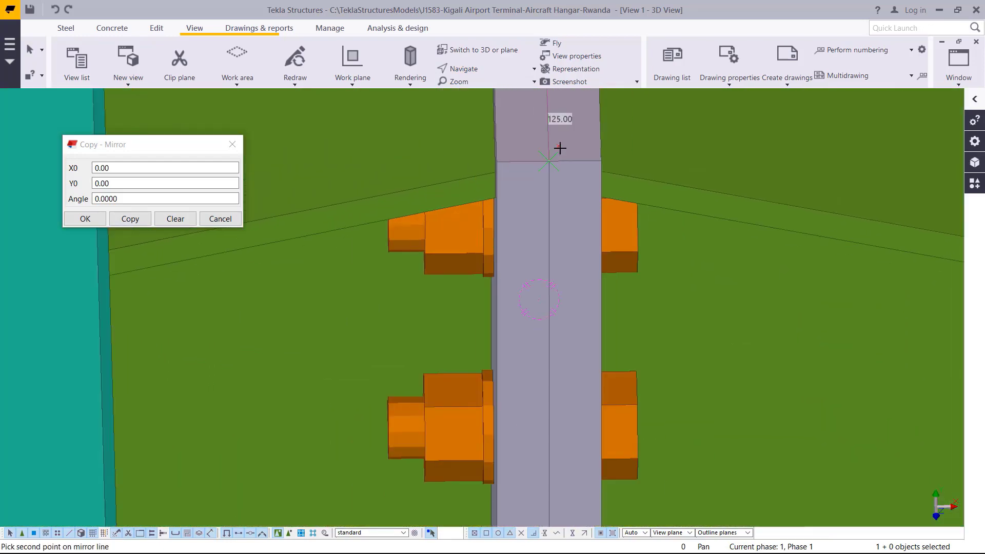
scroll(568, 319, up, 5)
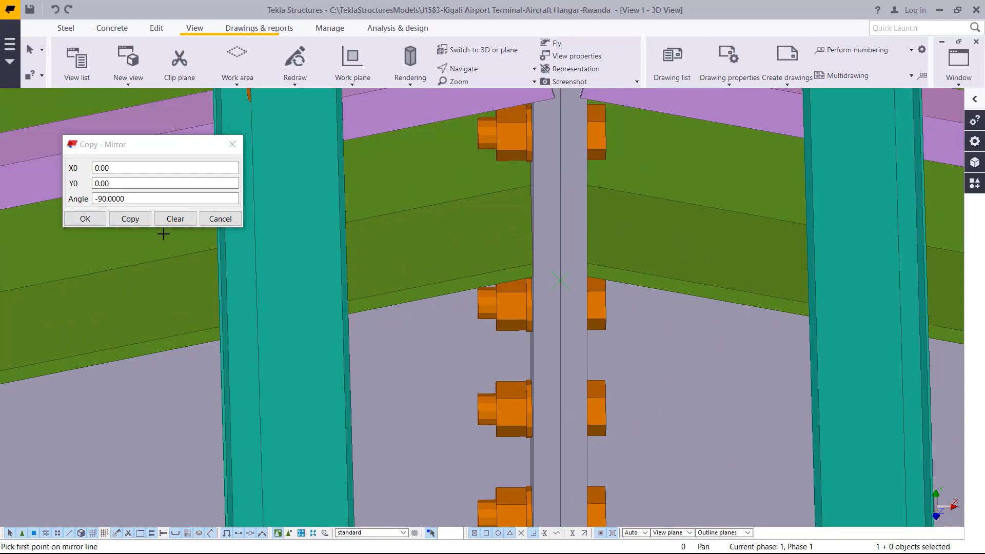
Step: Copy the corrugated sheet across the mirror line to the opposite roof slope and end the mirror command
click(134, 220)
click(85, 219)
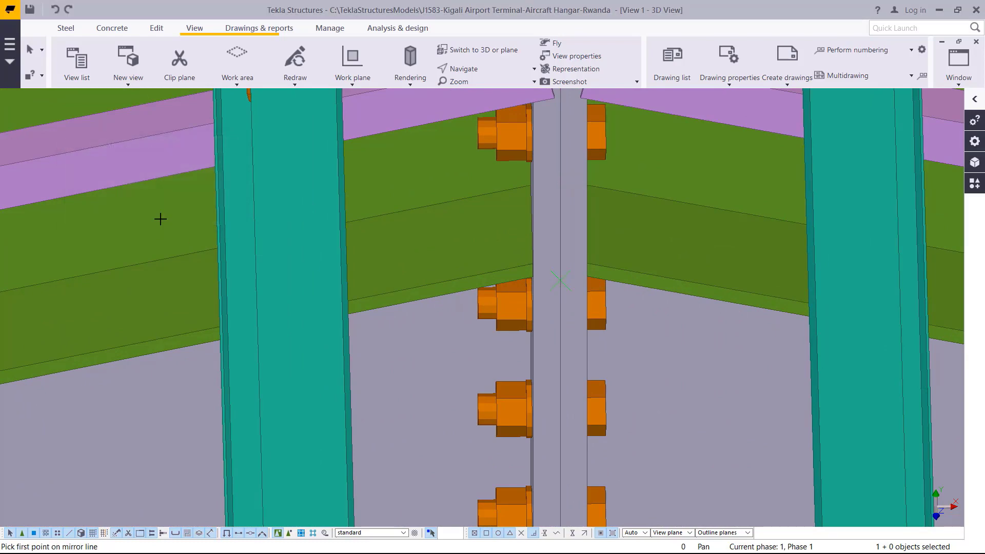
right_click(398, 161)
click(442, 181)
Step: Examine the gap between the two corrugated sheets and the purlins on both sides of the ridge
scroll(604, 251, down, 3)
scroll(621, 280, down, 3)
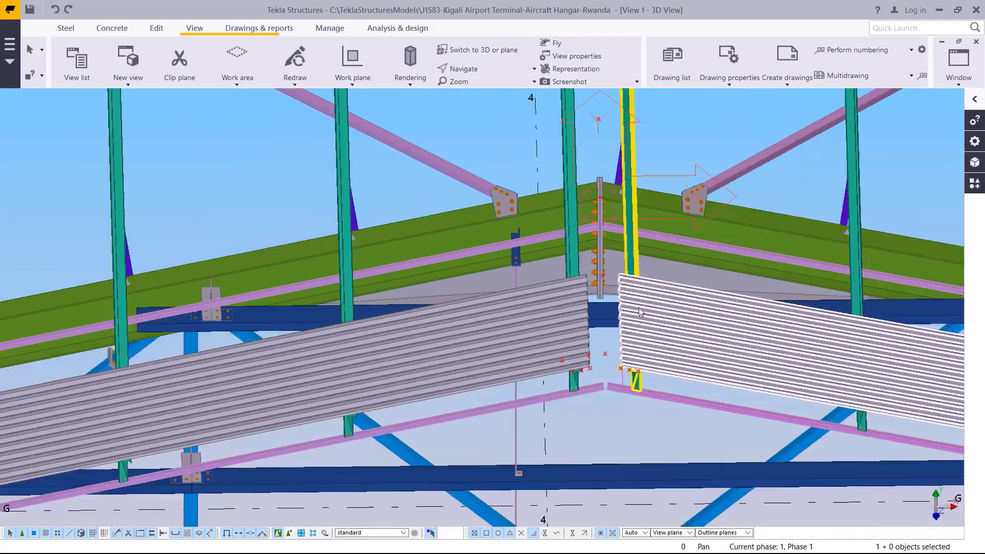
scroll(571, 340, up, 5)
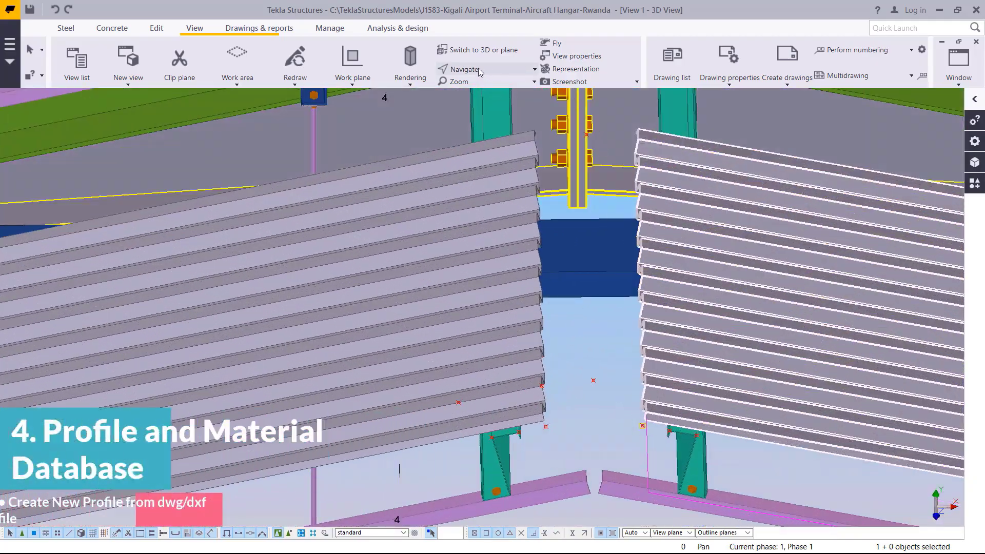
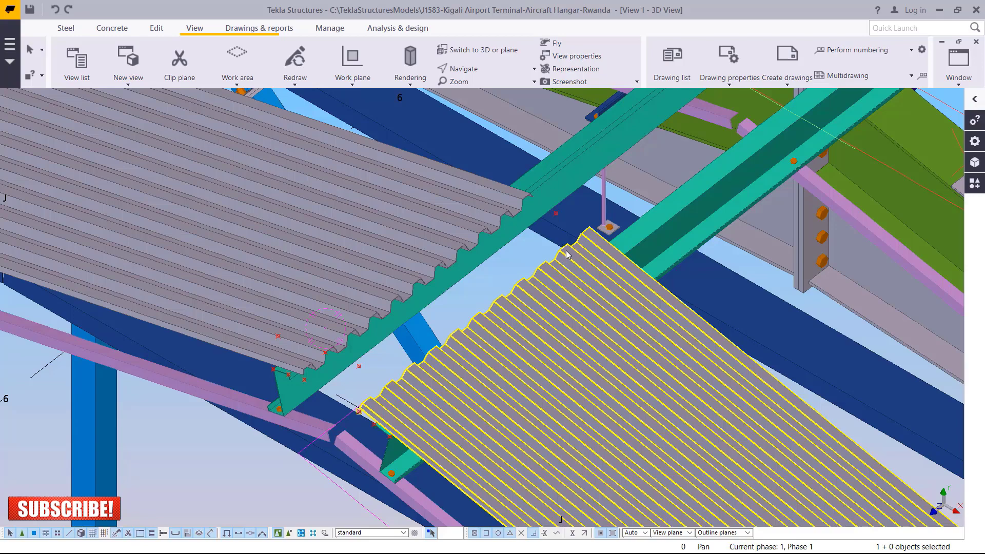
click(522, 242)
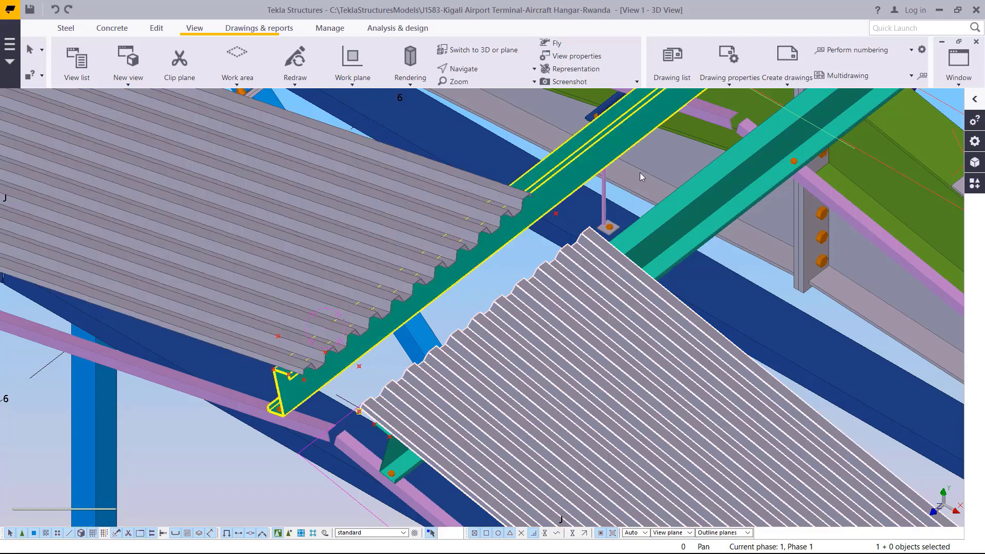
scroll(642, 174, down, 5)
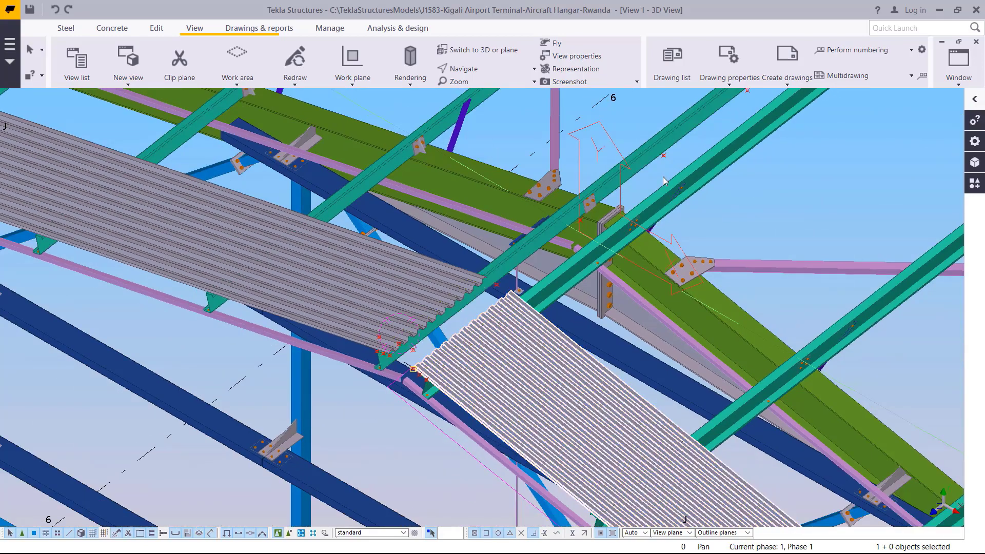
scroll(646, 172, up, 4)
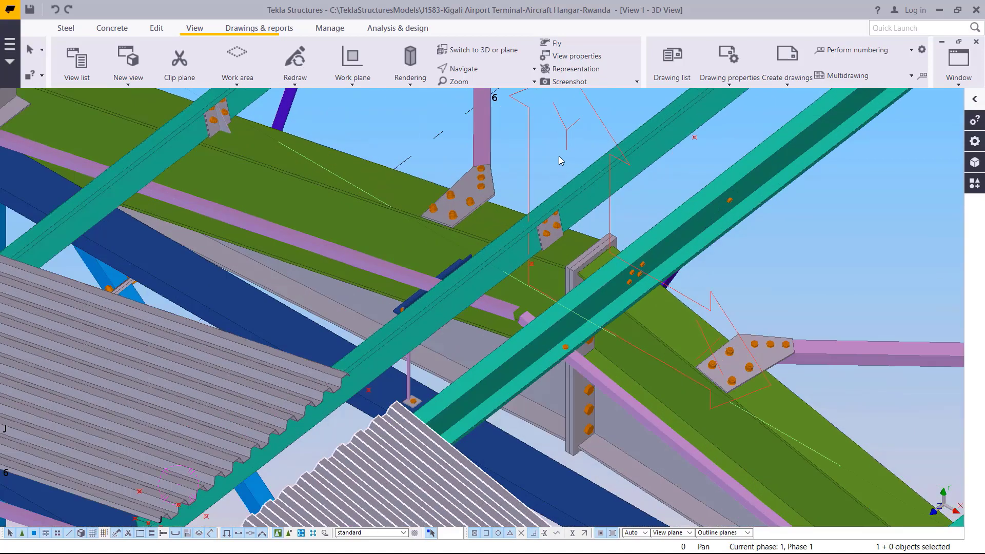
Step: Set the work plane horizontally at a grid intersection below the hangar roof and end the work plane command
scroll(559, 156, up, 1)
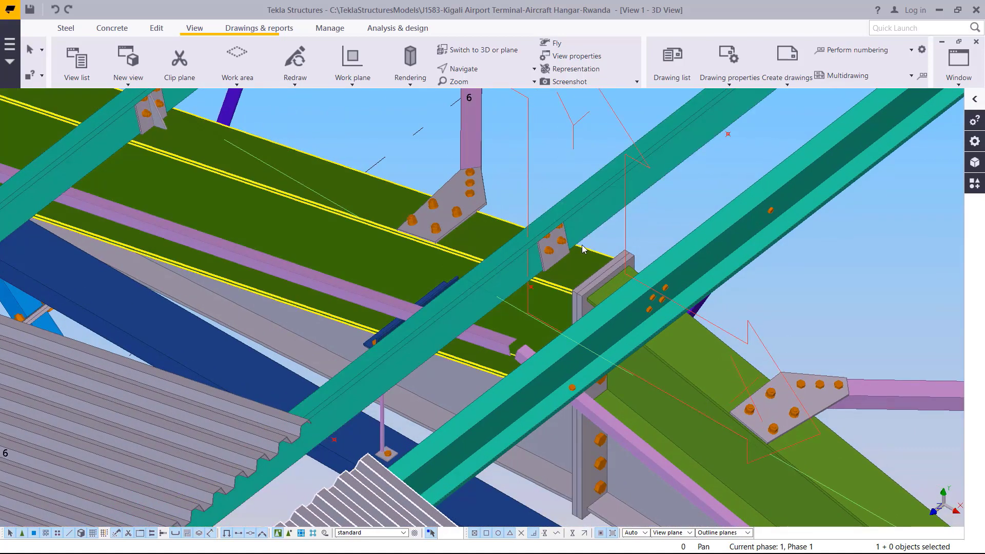
scroll(590, 261, down, 4)
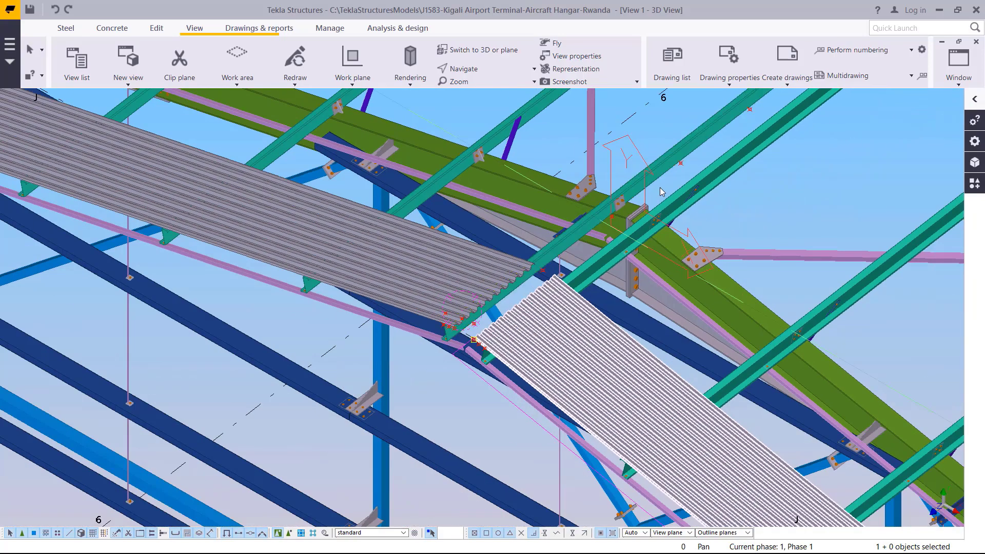
scroll(662, 192, down, 5)
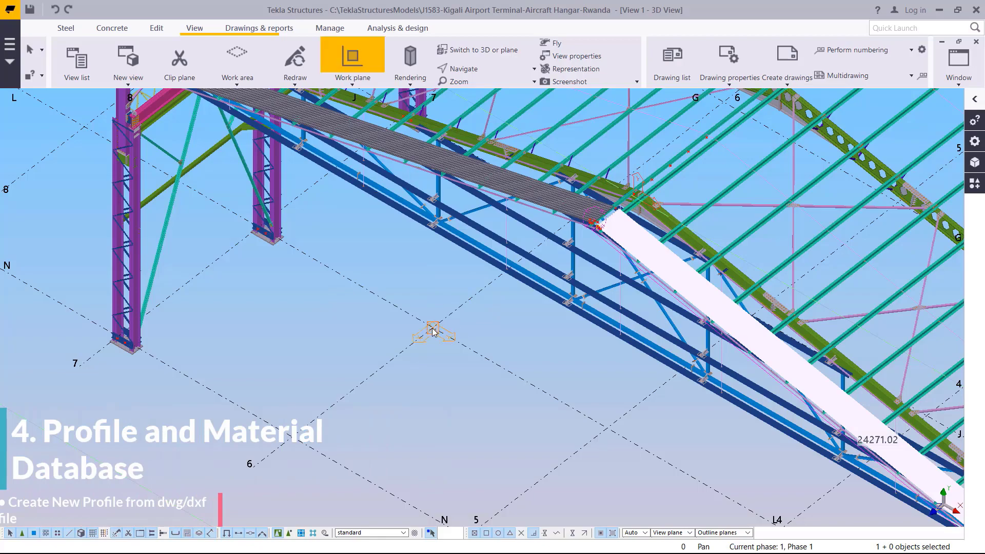
right_click(509, 315)
click(547, 322)
Step: Start defining a cross section from a DWG file and choose the Ridge drawing in the sheets folder as input
scroll(626, 292, up, 10)
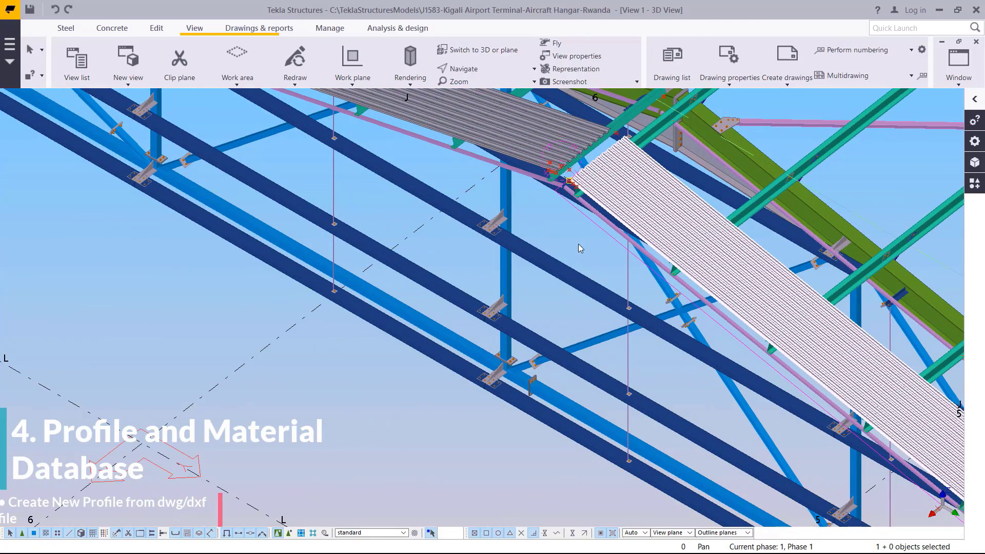
scroll(610, 138, up, 8)
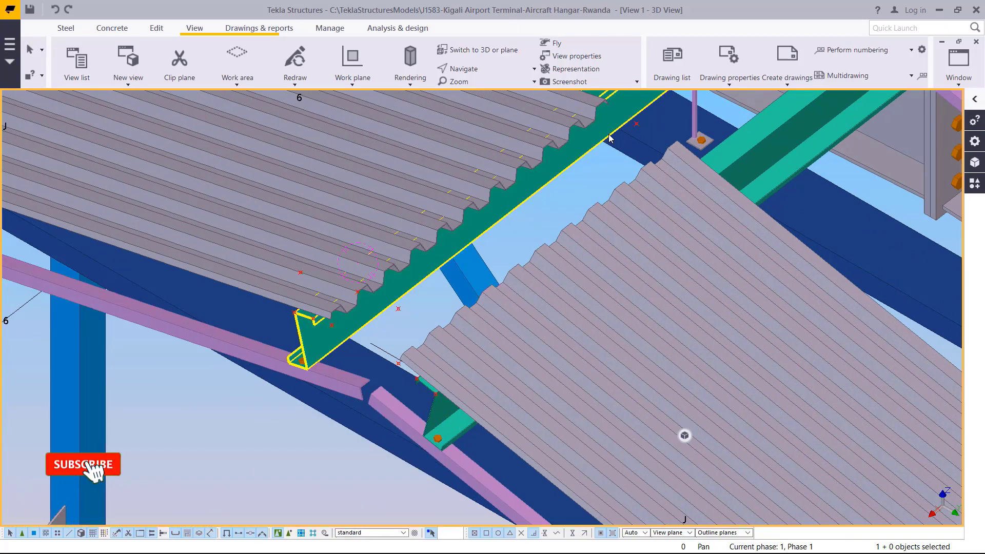
click(453, 187)
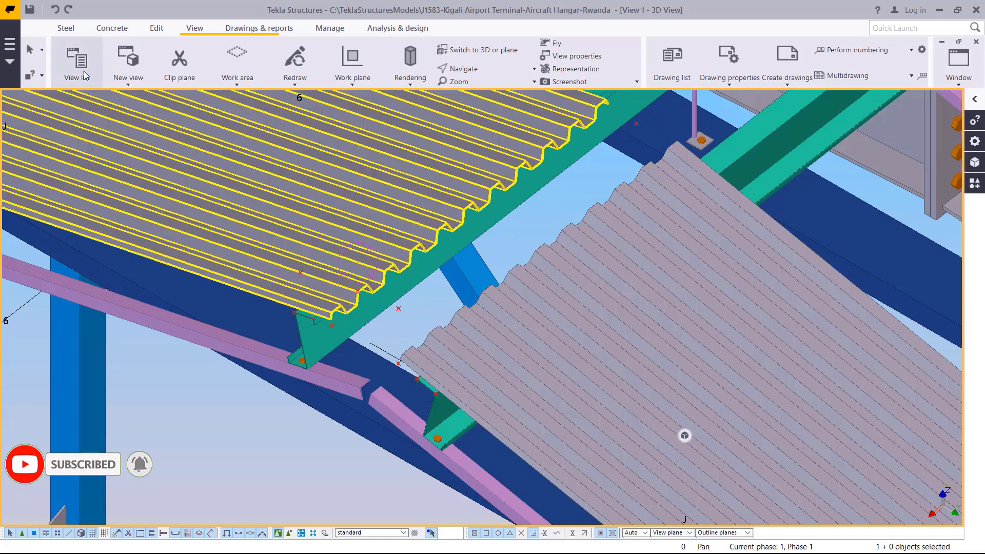
click(9, 45)
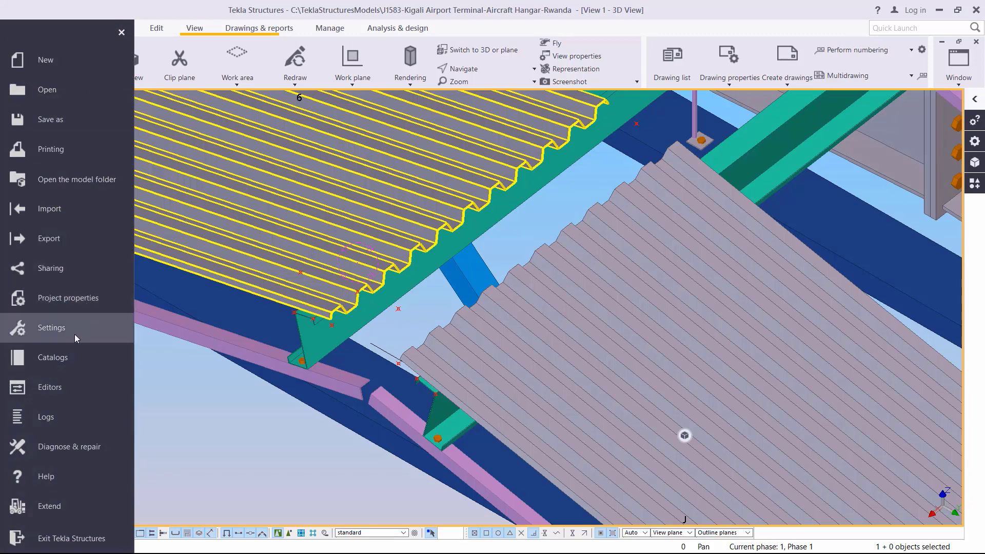
click(66, 359)
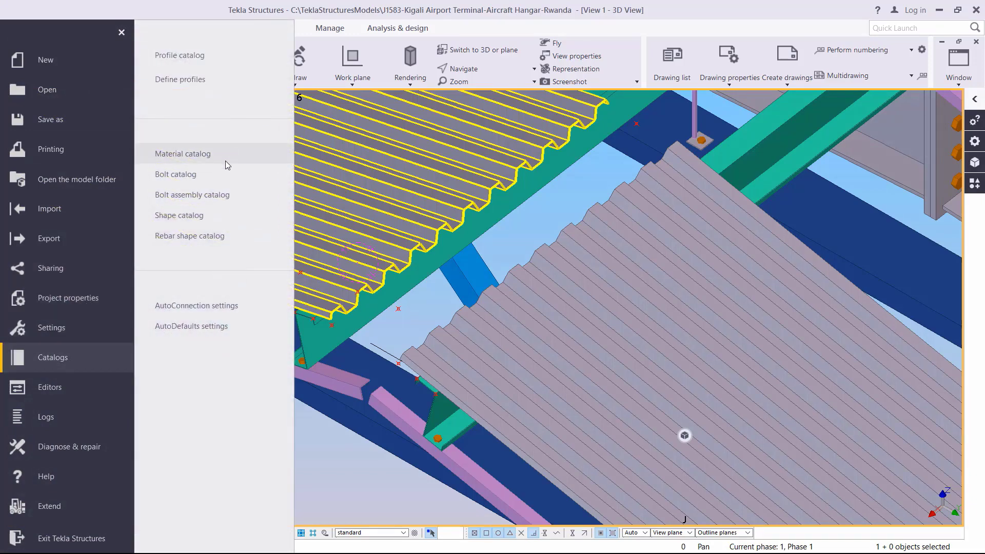
click(190, 80)
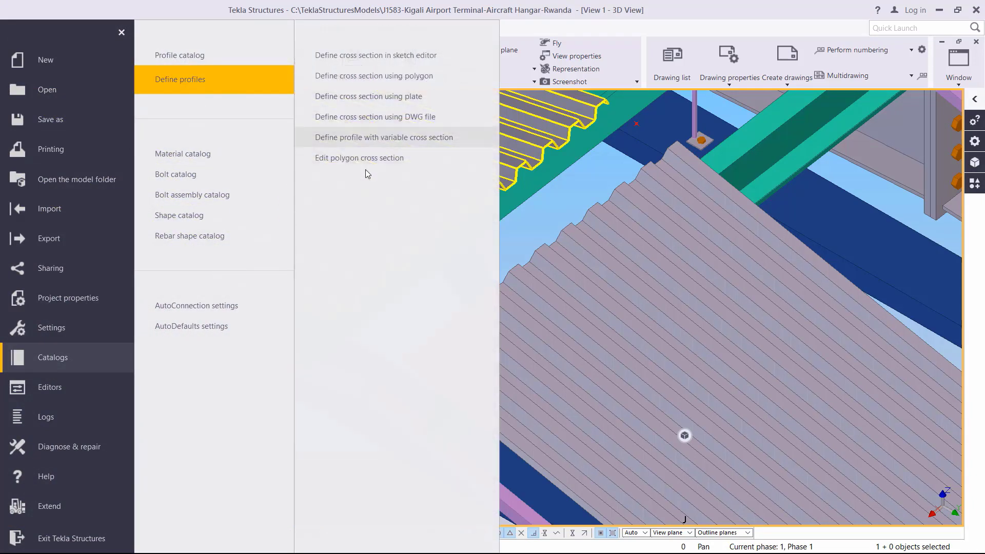
click(377, 119)
click(450, 148)
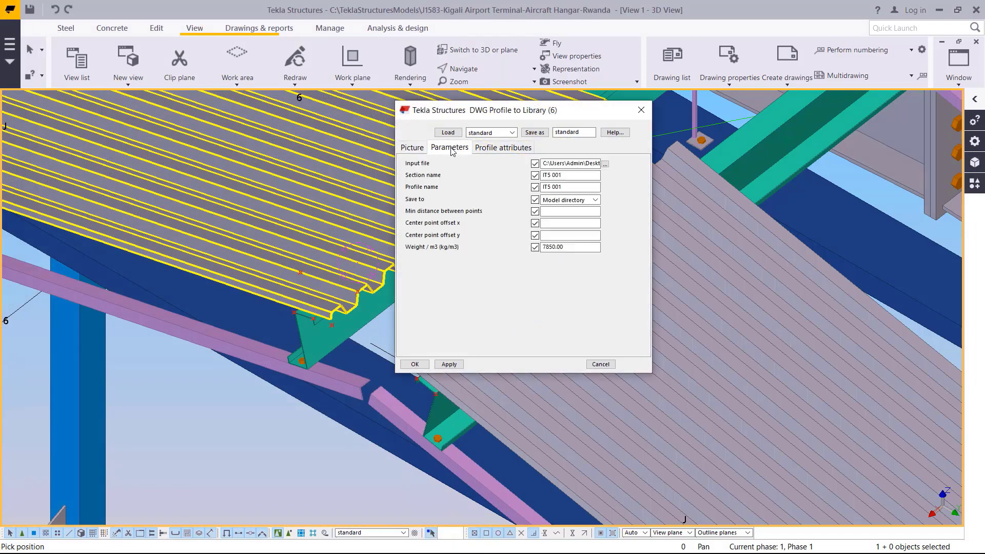
click(606, 164)
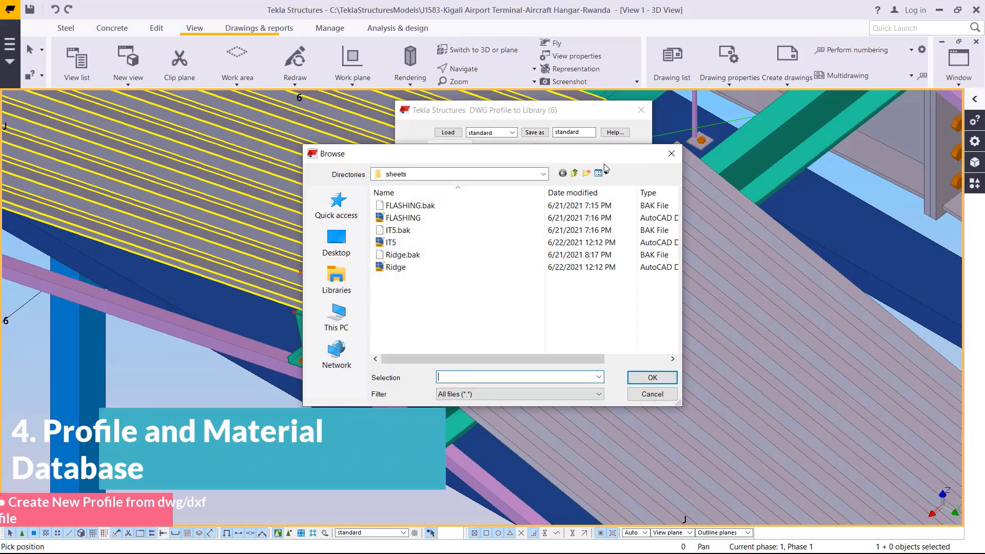
click(408, 271)
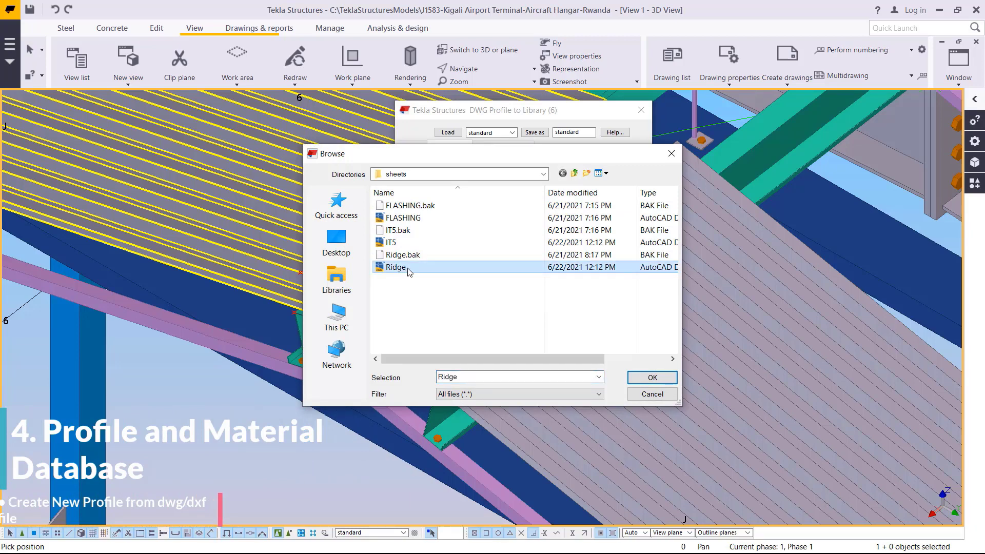
click(652, 379)
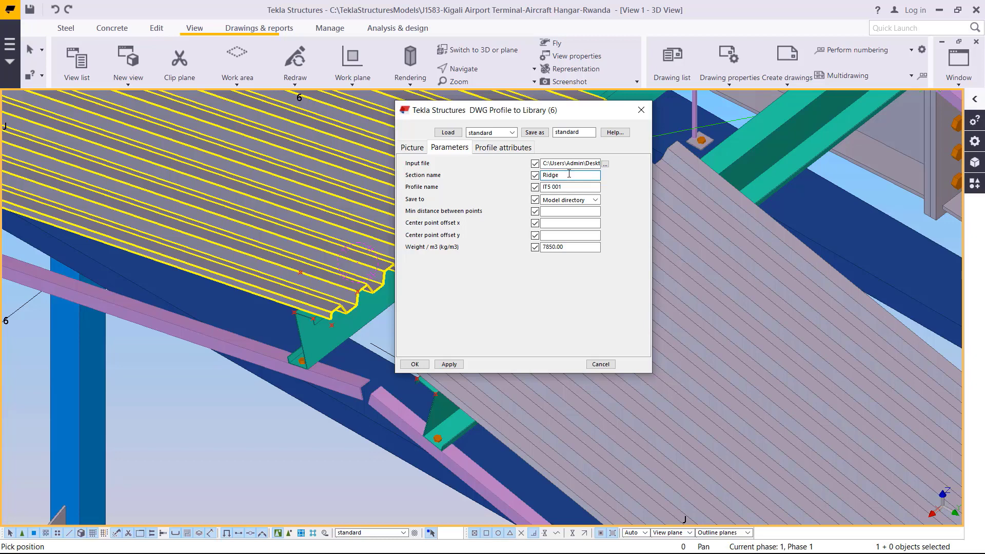
Step: Set both the section name and the profile name to Ridge 001, then apply and confirm the DWG profile settings
text(001)
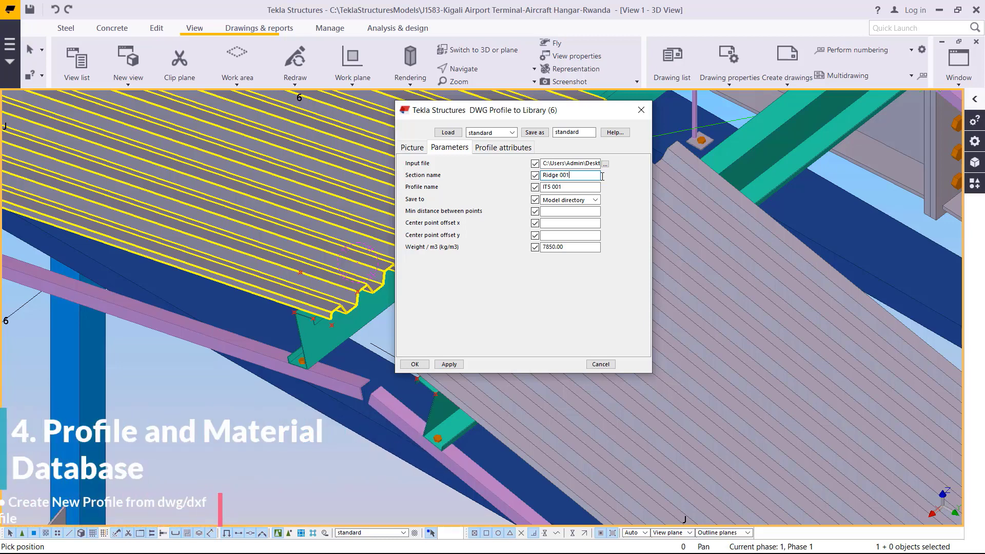
right_click(548, 176)
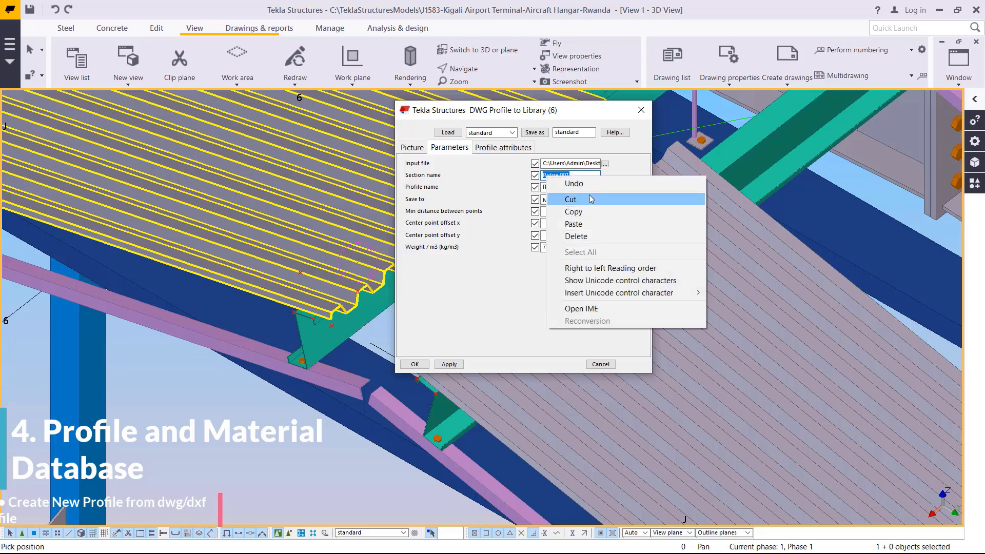
click(575, 210)
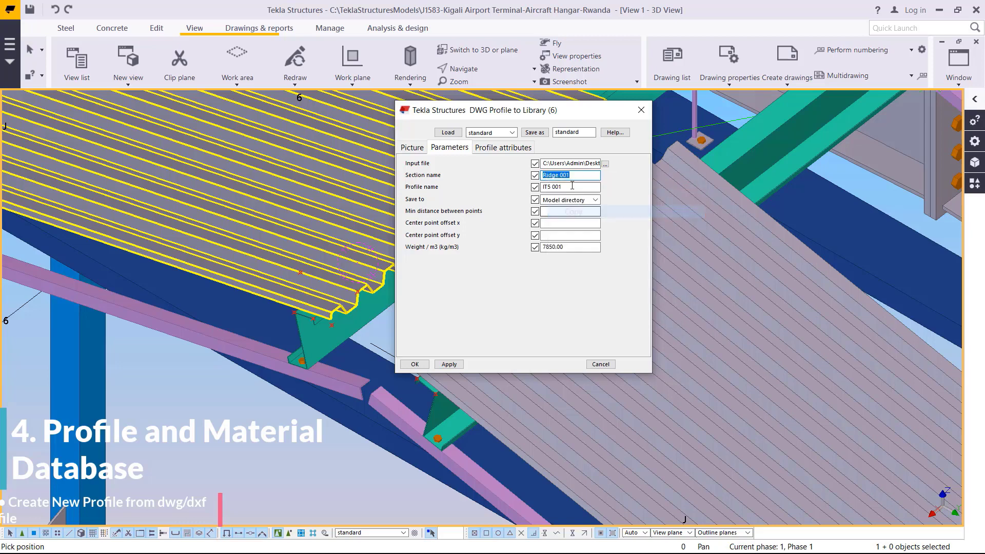
right_click(542, 187)
click(583, 233)
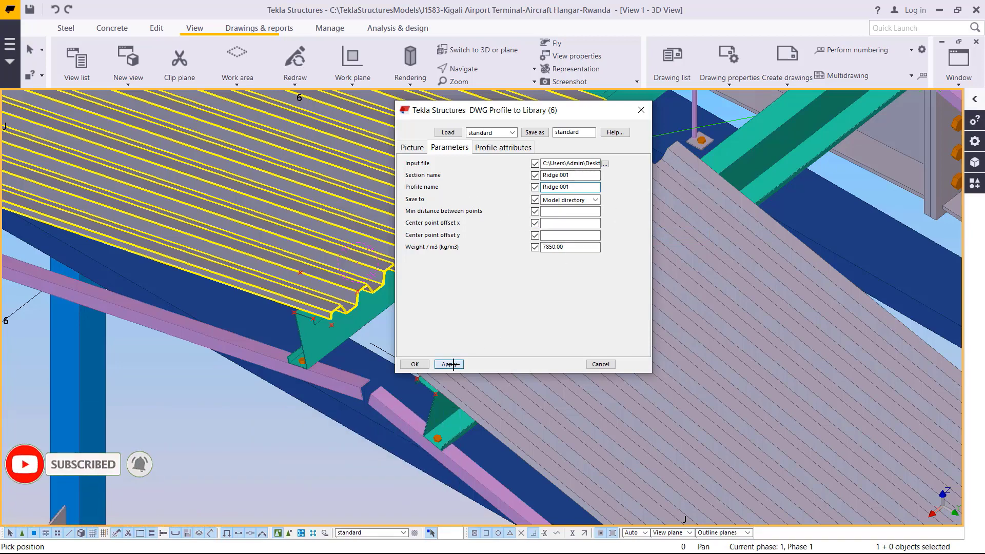
click(415, 364)
Step: Place the Ridge 001 profile along the gap between the two corrugated sheets, using the construction points beside the ridge purlin
scroll(469, 314, down, 2)
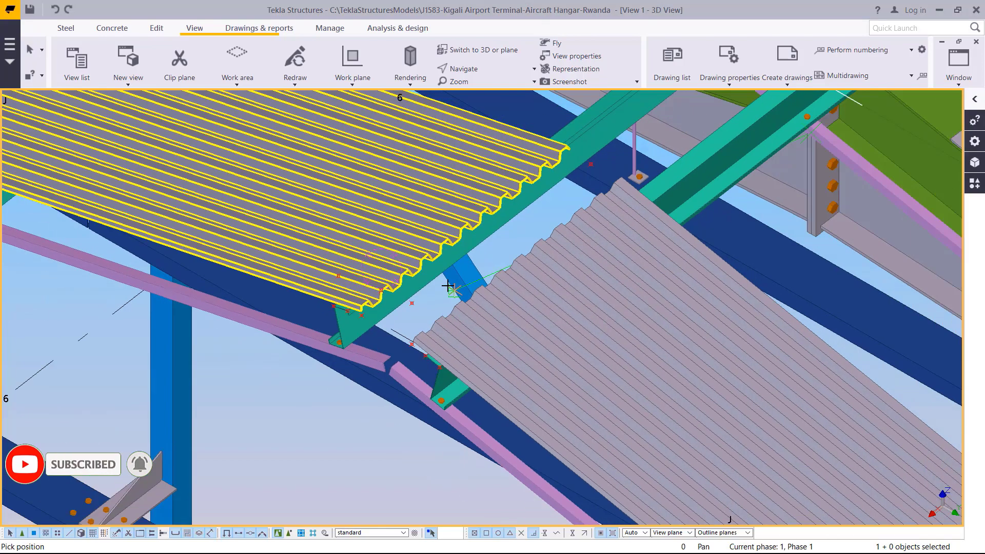
scroll(380, 305, up, 3)
scroll(380, 306, up, 4)
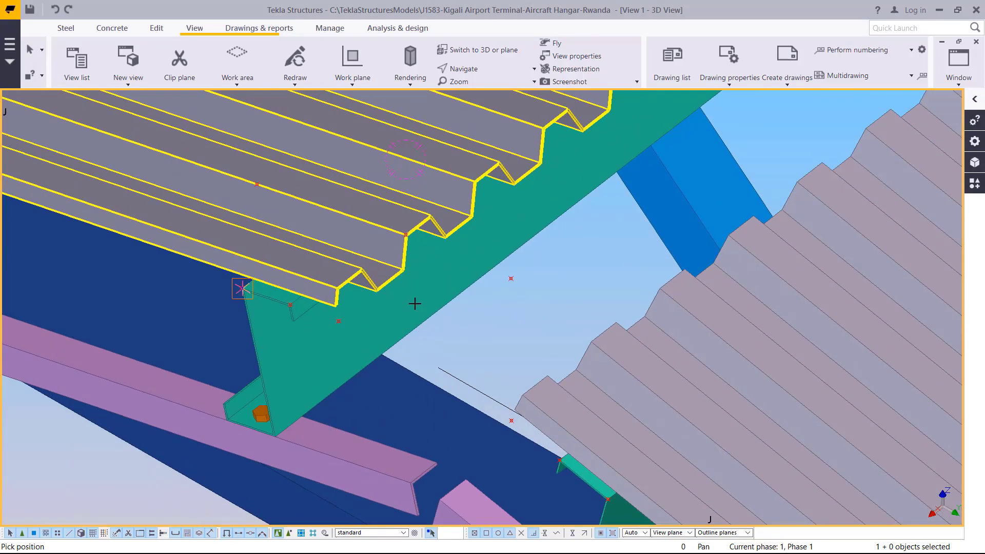
scroll(411, 301, down, 2)
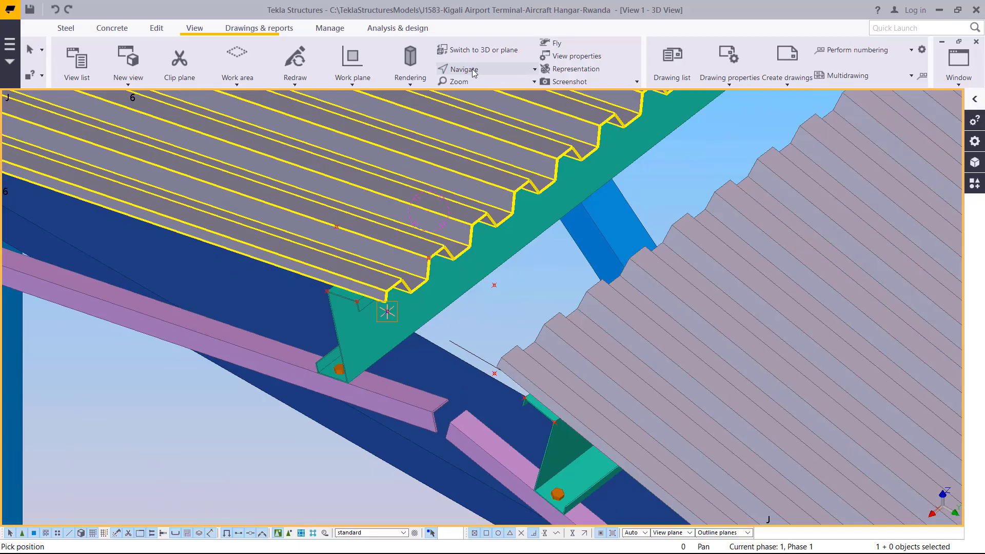
ctrl+middle_drag(525, 192, 379, 161)
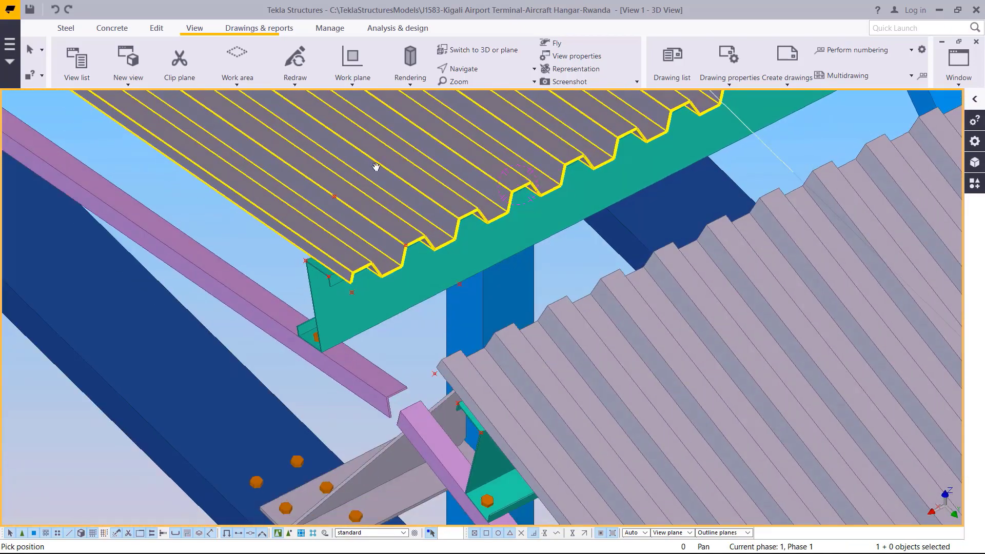
right_click(378, 160)
key(Escape)
scroll(464, 272, up, 3)
scroll(461, 296, up, 2)
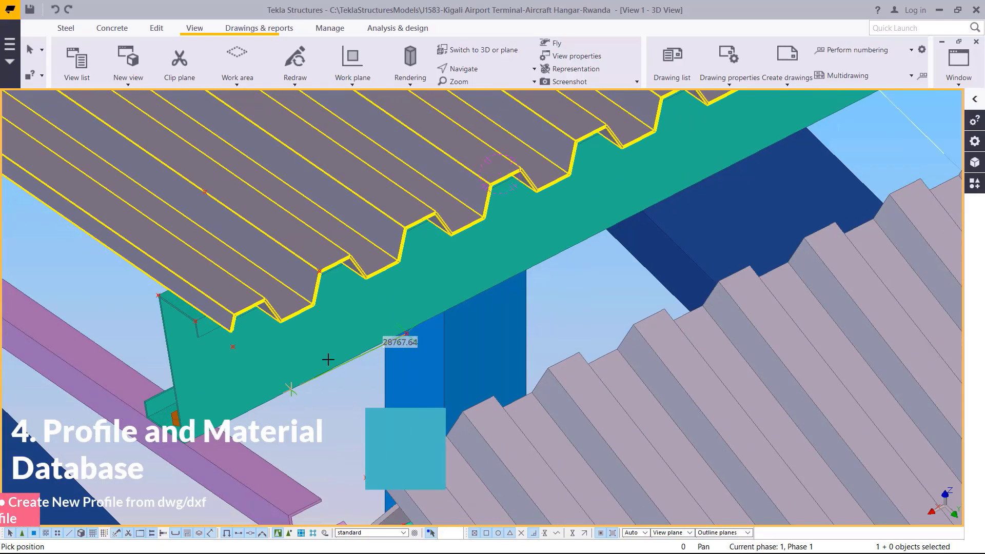
ctrl+middle_drag(565, 257, 730, 185)
scroll(730, 185, up, 6)
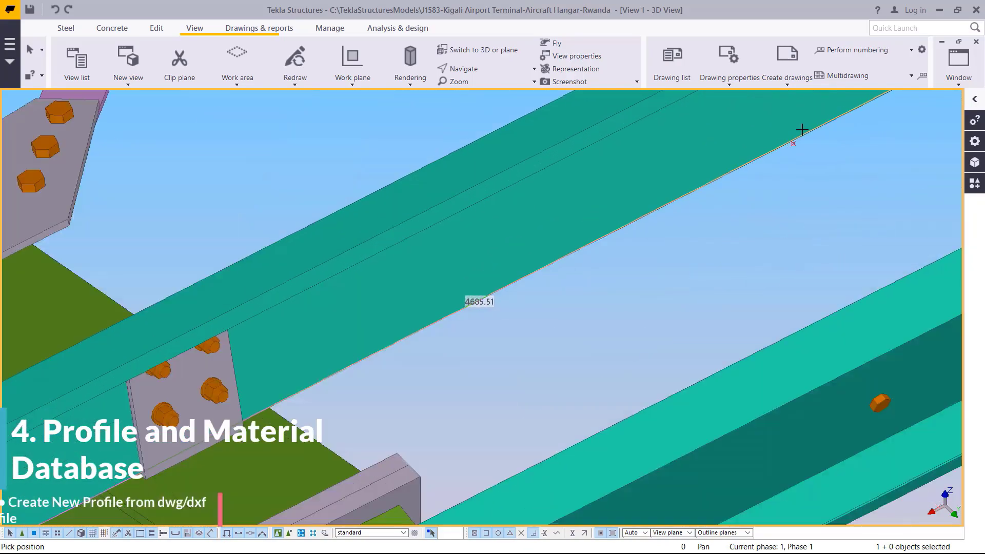
scroll(775, 161, up, 2)
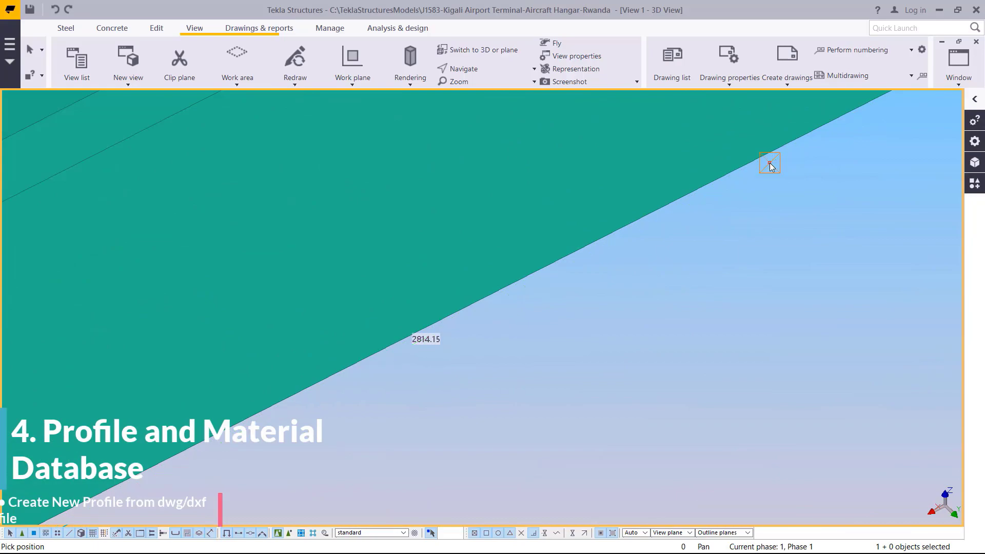
scroll(770, 165, up, 2)
right_click(846, 169)
click(805, 189)
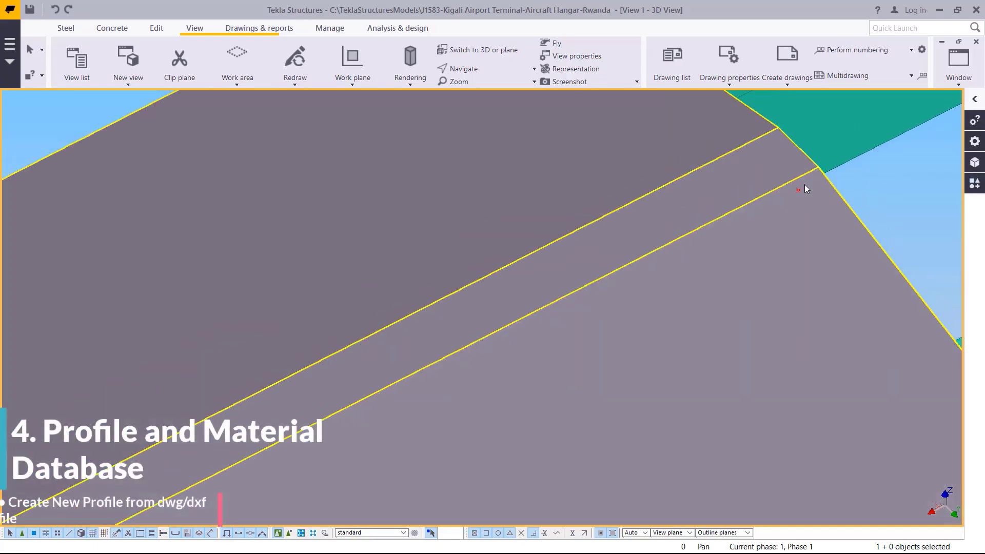
Step: Examine how the end of the ridge profile sits over the purlin and the corrugated sheets on both slopes
scroll(805, 189, down, 5)
scroll(479, 305, up, 4)
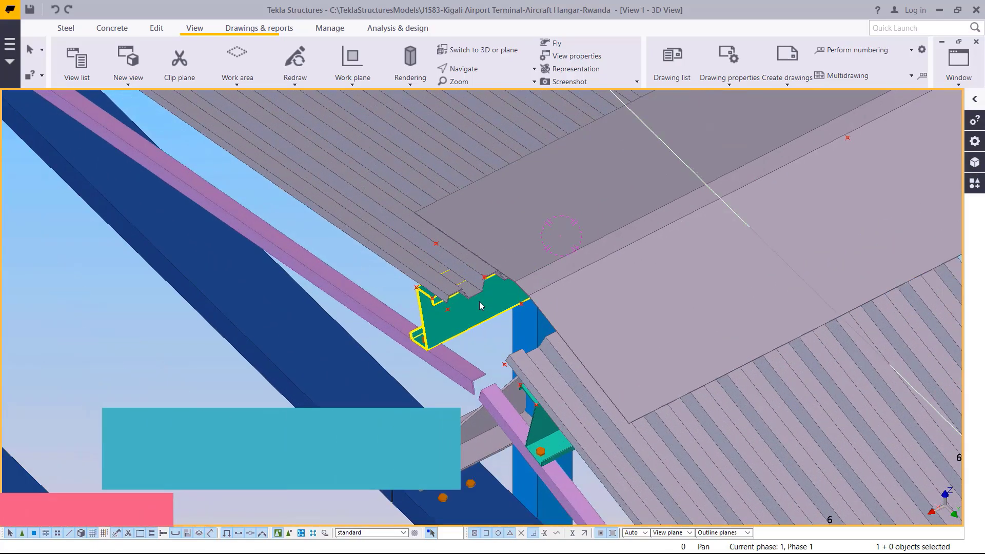
scroll(479, 301, up, 3)
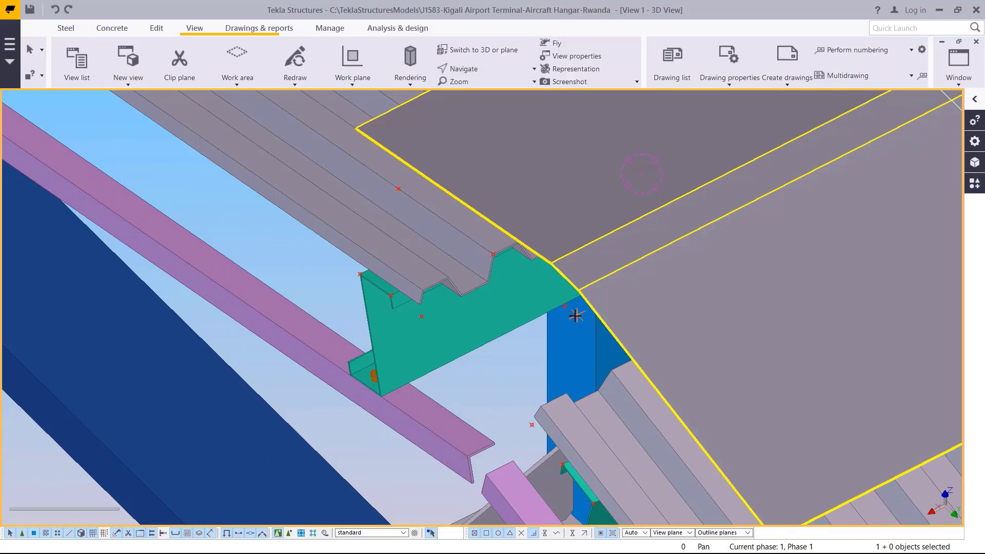
scroll(576, 315, up, 2)
scroll(598, 281, down, 7)
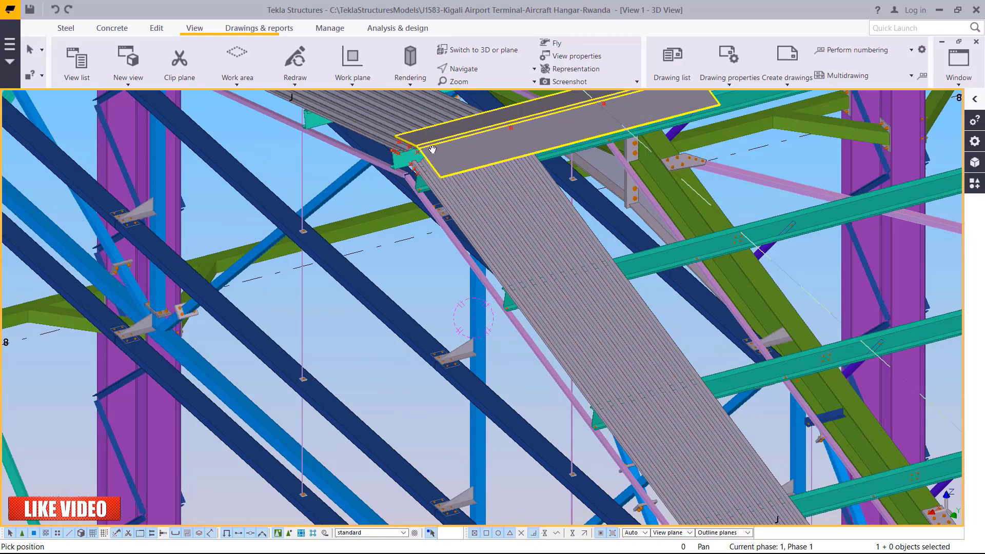
scroll(433, 150, up, 8)
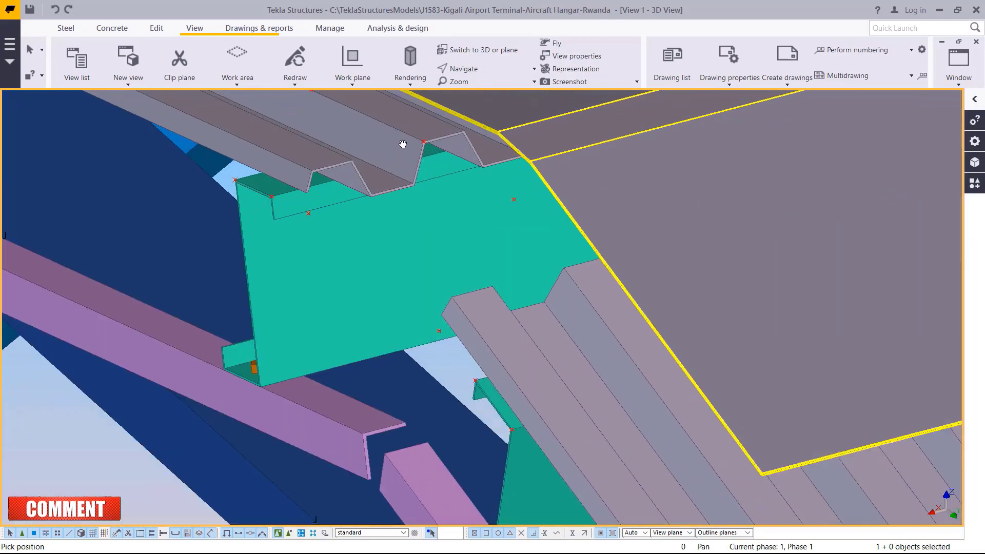
right_click(416, 150)
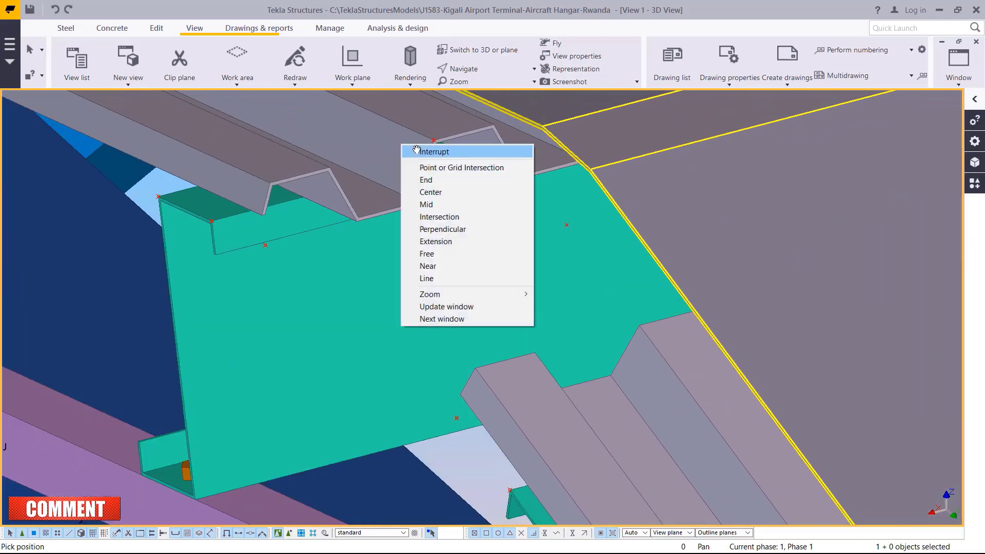
click(433, 151)
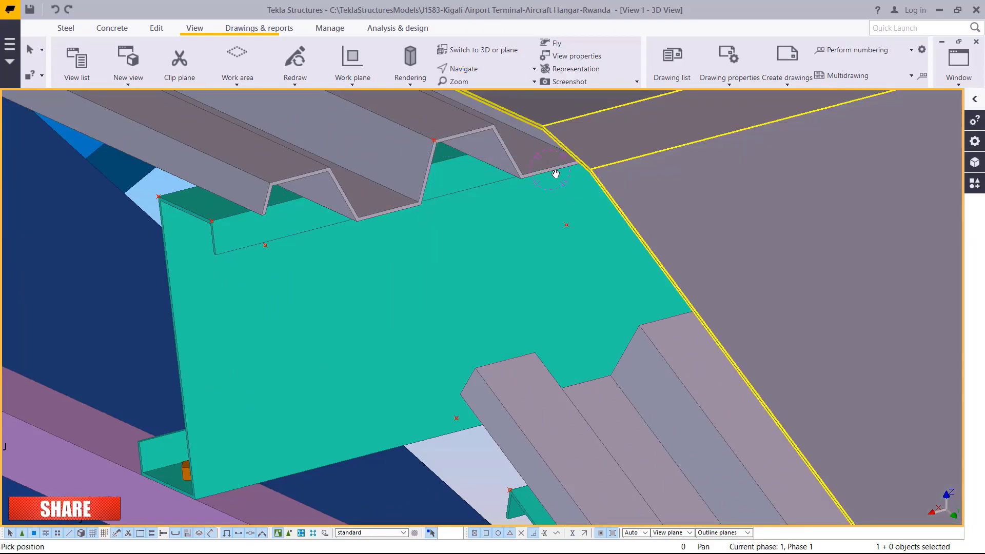
scroll(556, 174, down, 2)
ctrl+middle_drag(563, 161, 512, 268)
right_click(302, 167)
click(452, 233)
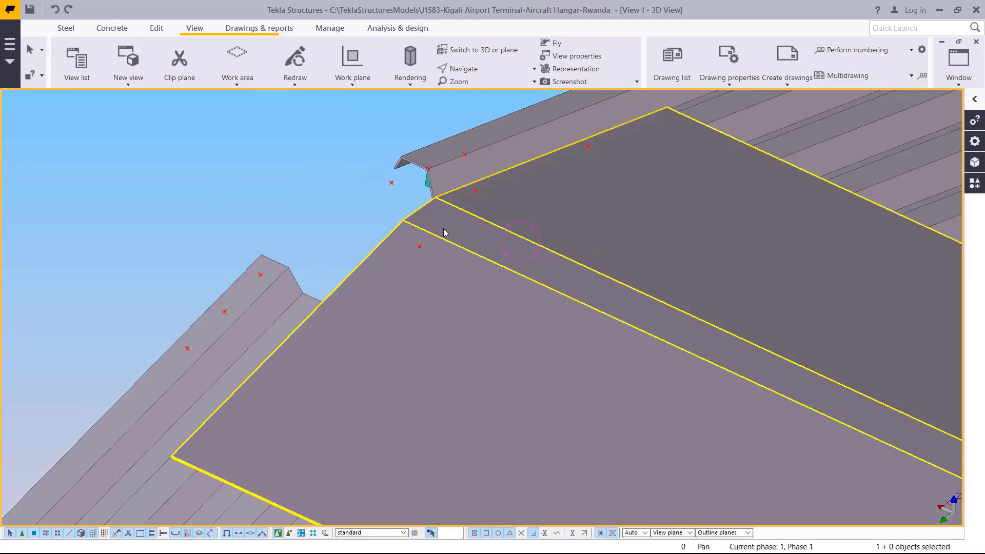
Step: Move the ridge profile along the gap toward the sheets' outer edge with repeated linear moves of dX 20
double_click(445, 233)
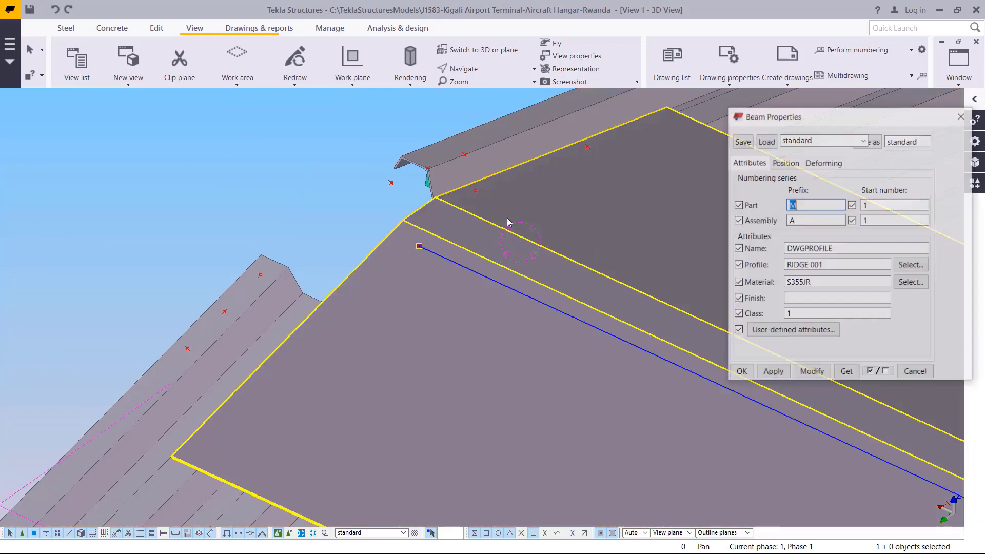
click(962, 116)
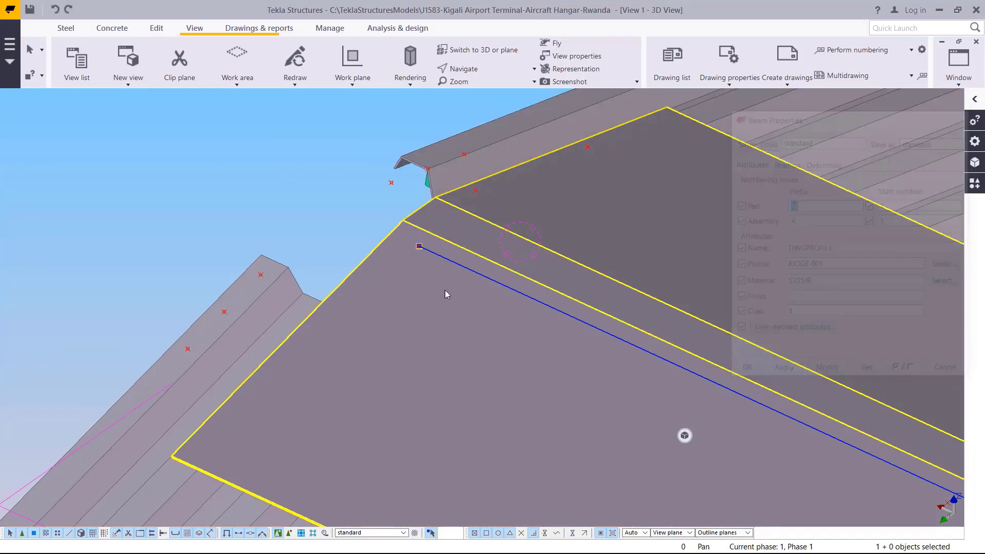
right_click(286, 173)
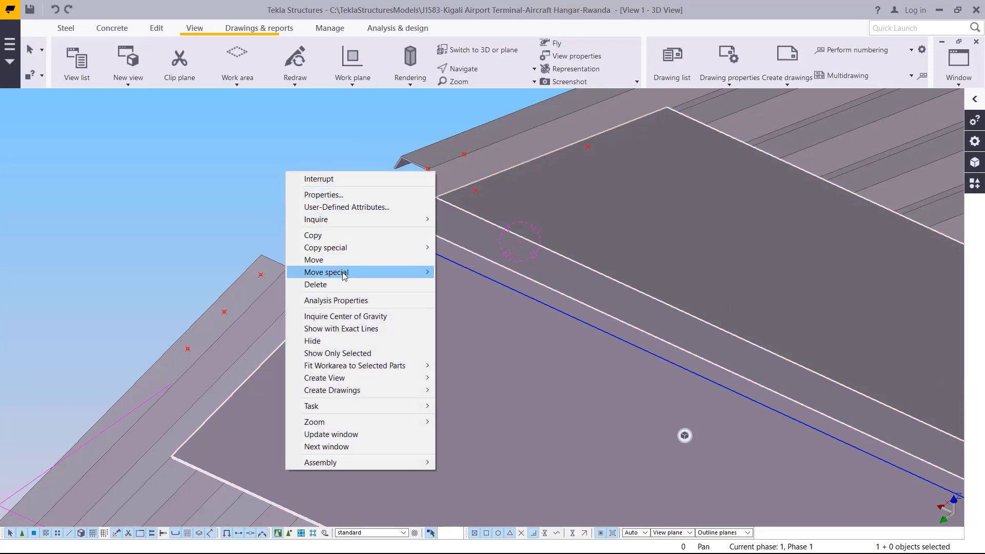
mouse_move(370, 275)
click(522, 275)
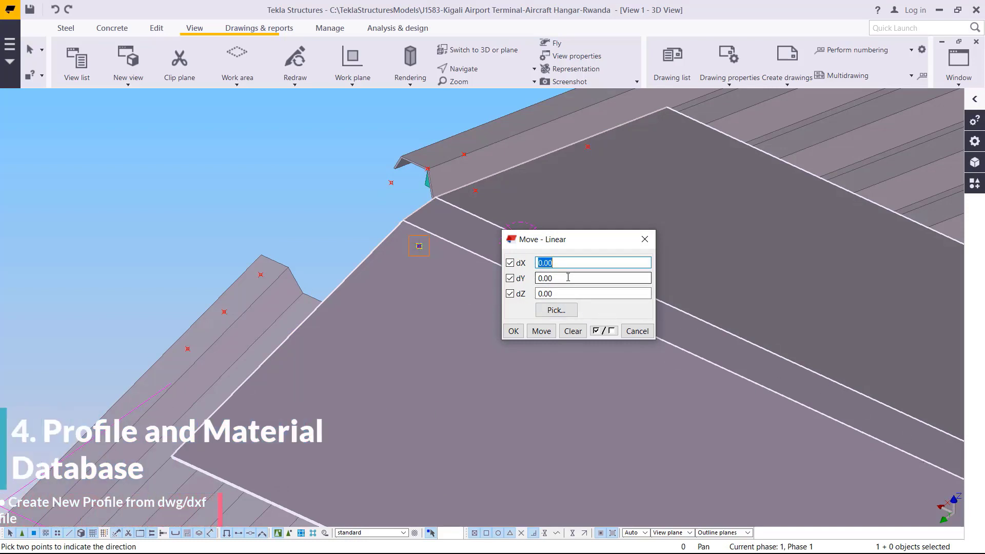
click(545, 334)
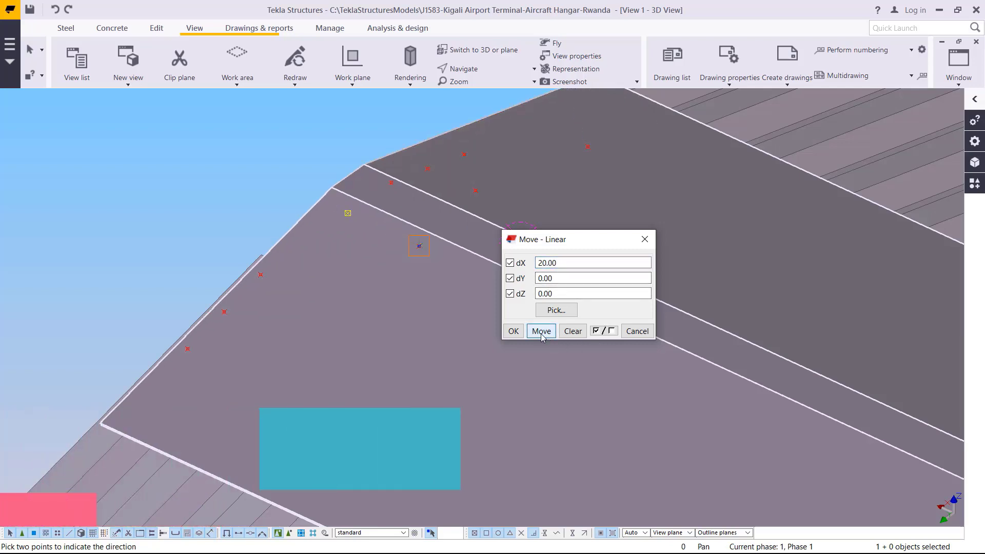
click(514, 331)
right_click(188, 164)
click(220, 175)
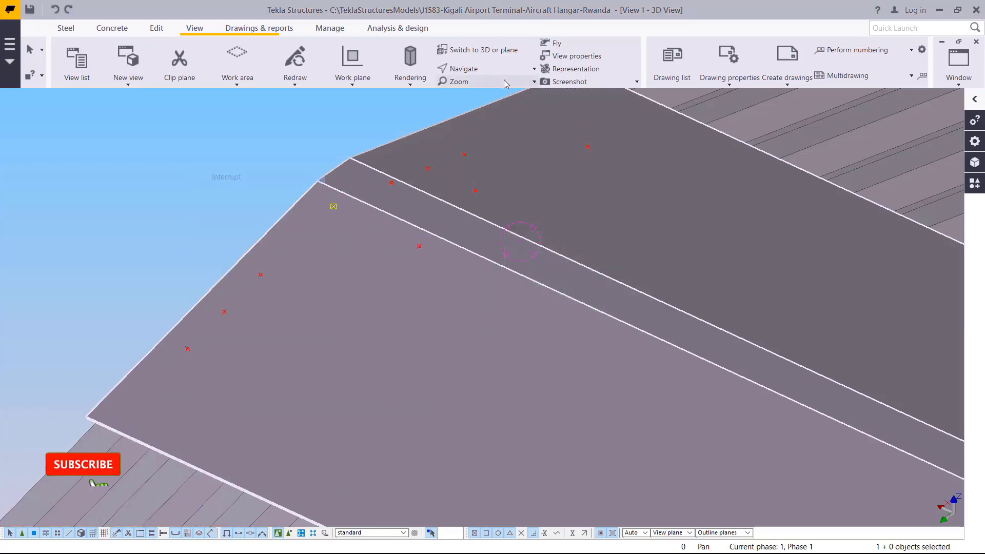
Step: Fine-tune the ridge profile's end position at the purlin and sheet edge with repeated linear moves of dX 1
ctrl+middle_drag(457, 209, 303, 147)
scroll(302, 148, up, 3)
right_click(304, 153)
click(328, 161)
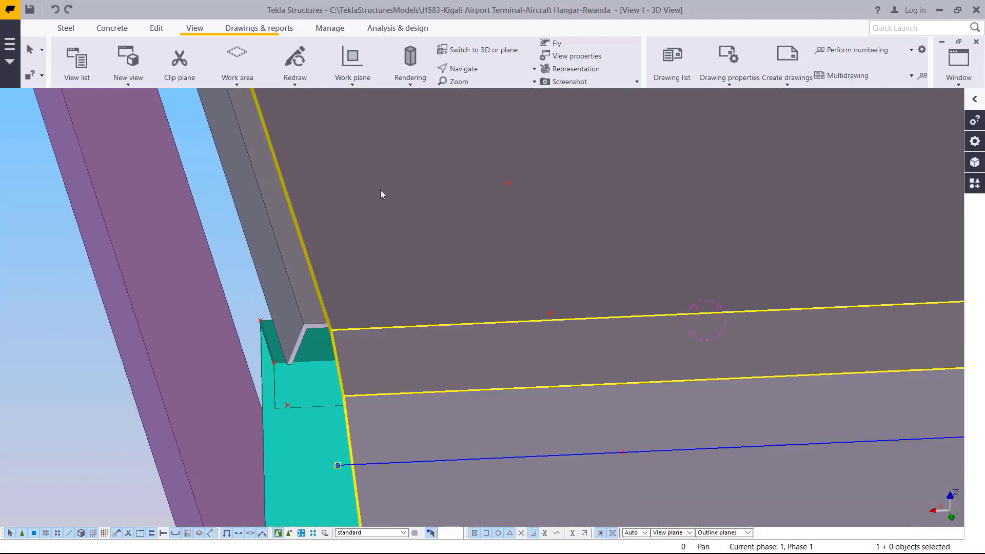
right_click(380, 190)
mouse_move(490, 293)
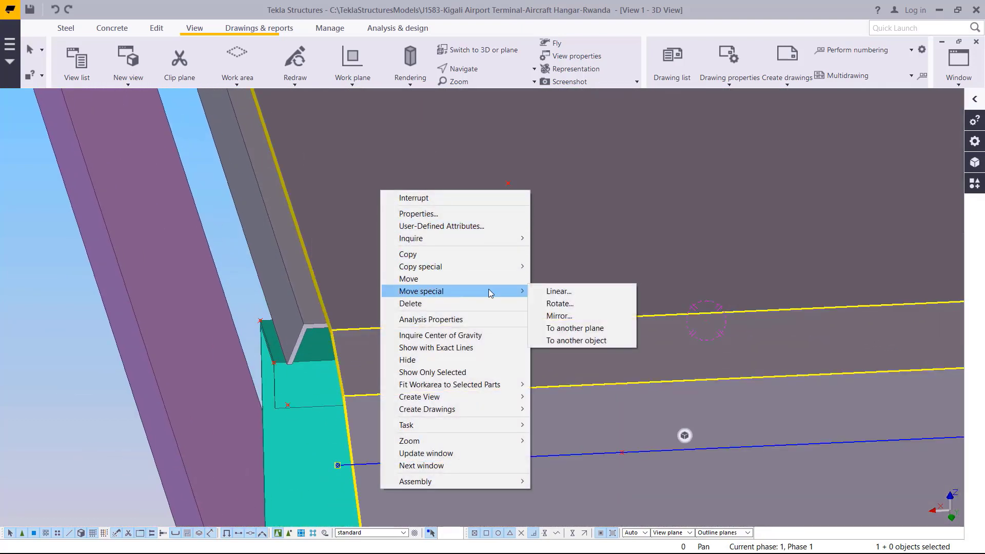
click(560, 291)
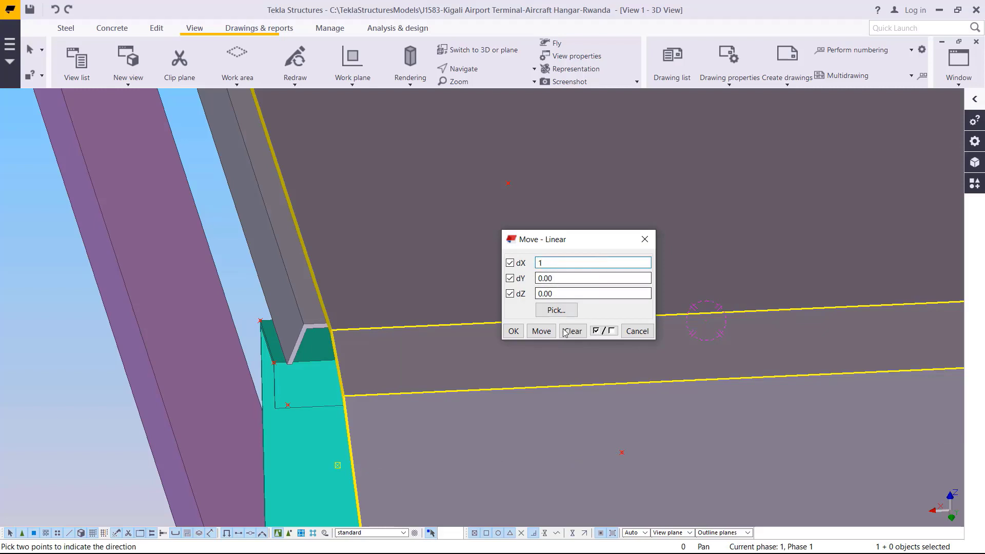
text(1)
click(545, 337)
click(543, 337)
click(541, 336)
click(541, 336)
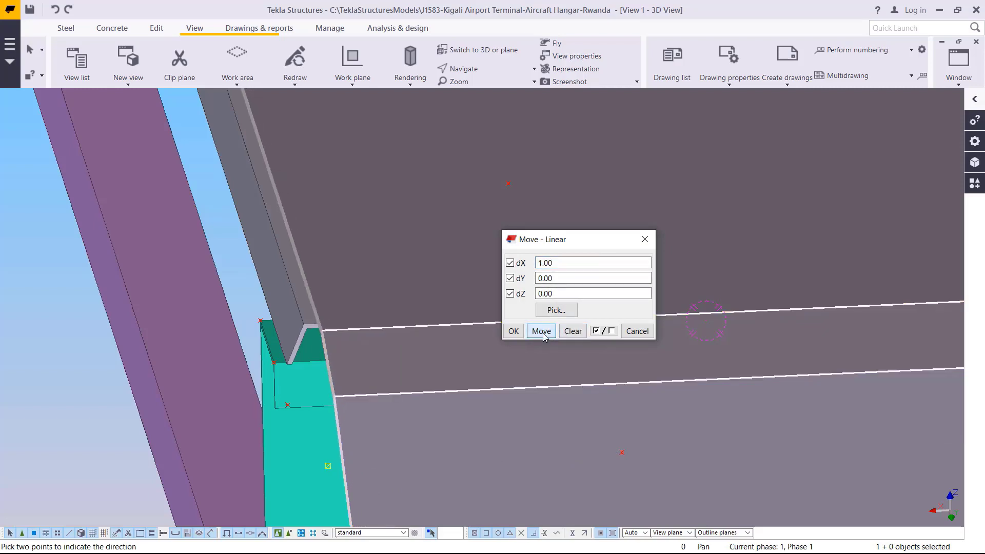
click(538, 337)
click(539, 336)
click(520, 332)
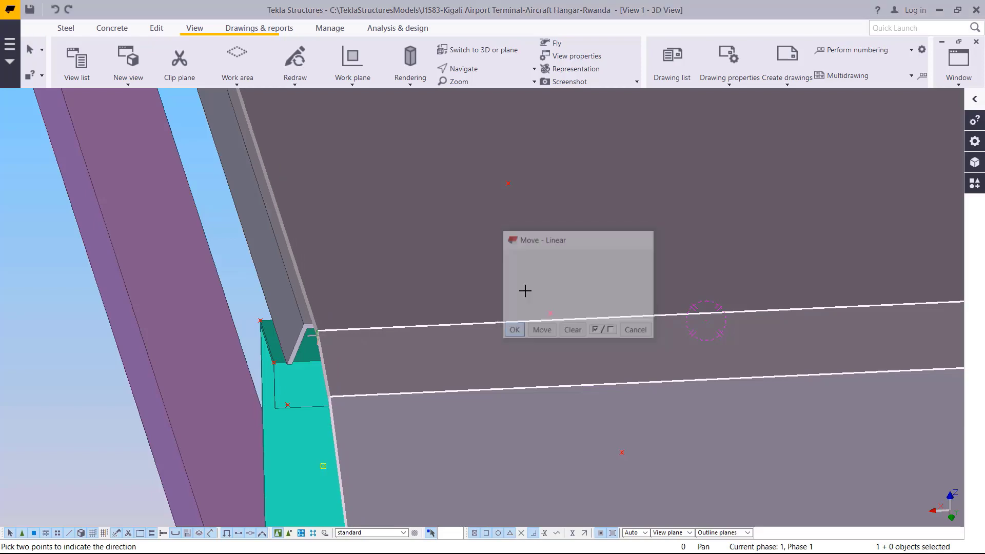
Step: Examine how the moved ridge profile's end aligns with the purlin and the corrugated sheets, close up and within the whole hangar model
click(478, 72)
click(463, 137)
drag(374, 319, 362, 290)
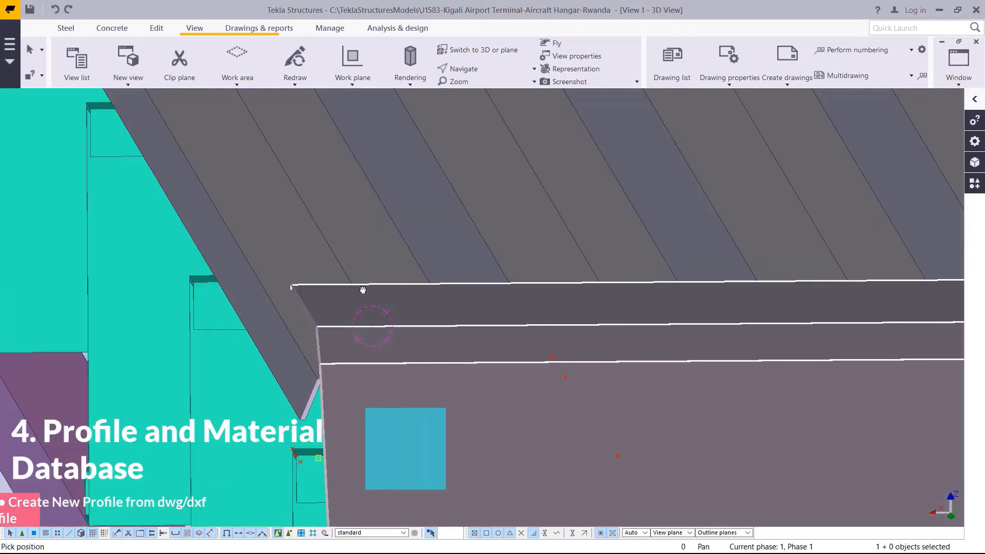
mouse_move(363, 290)
ctrl+middle_down()
mouse_move(385, 303)
mouse_move(375, 286)
ctrl+middle_up()
right_click(375, 285)
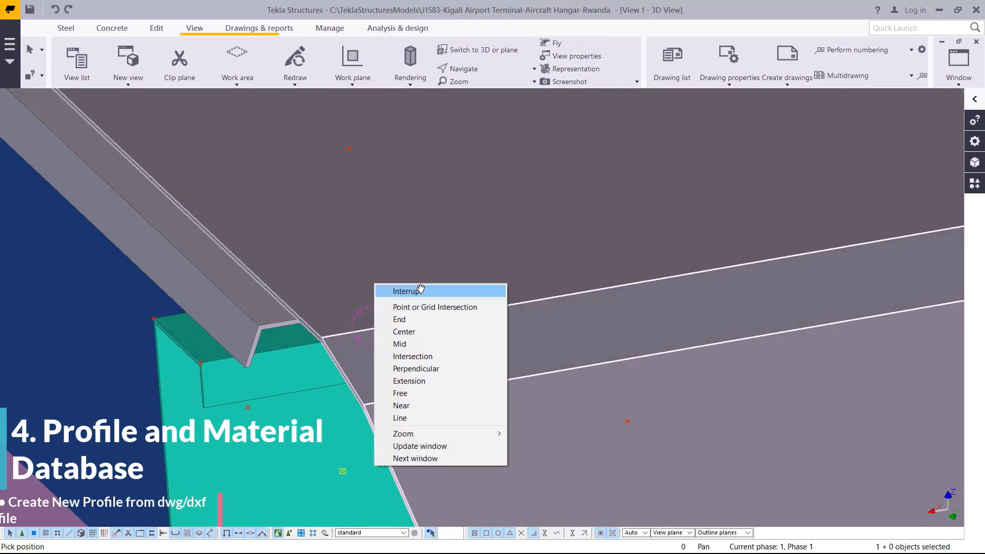
click(408, 291)
scroll(495, 248, down, 5)
click(478, 50)
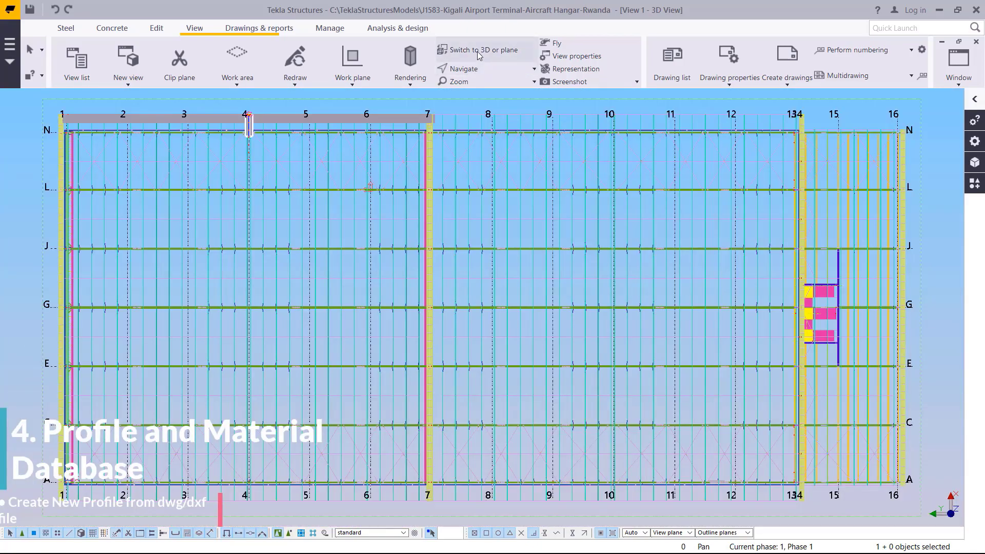
click(479, 51)
scroll(560, 231, up, 3)
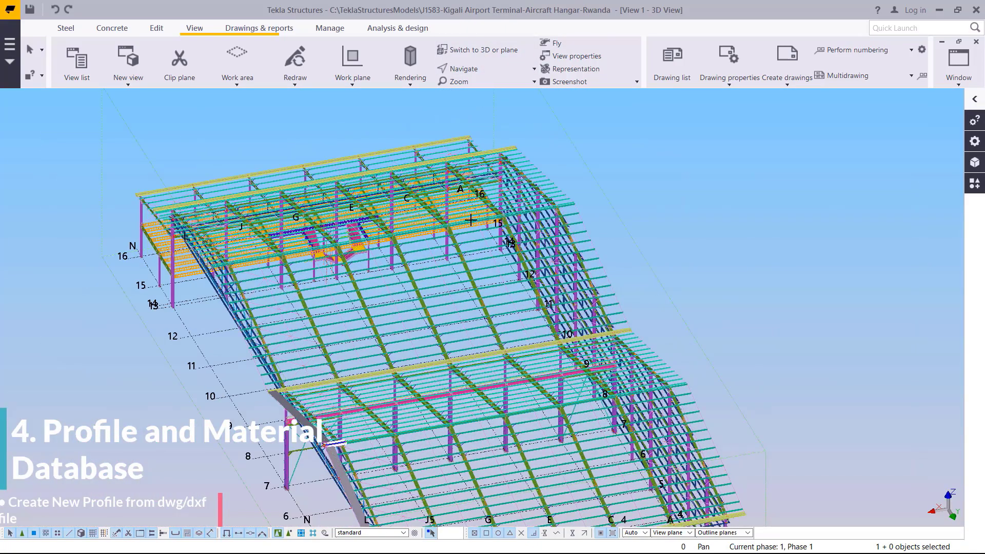
scroll(291, 306, up, 8)
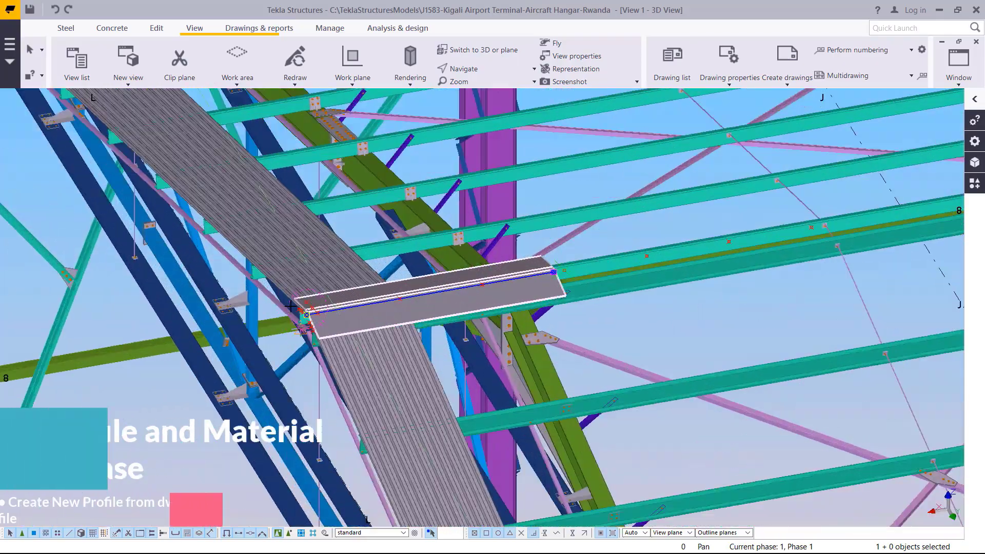
scroll(290, 307, up, 8)
Step: Get an exact end-on view of the ridge by setting the 3D view's rotation to 180 around Z and 0 around X
right_click(321, 264)
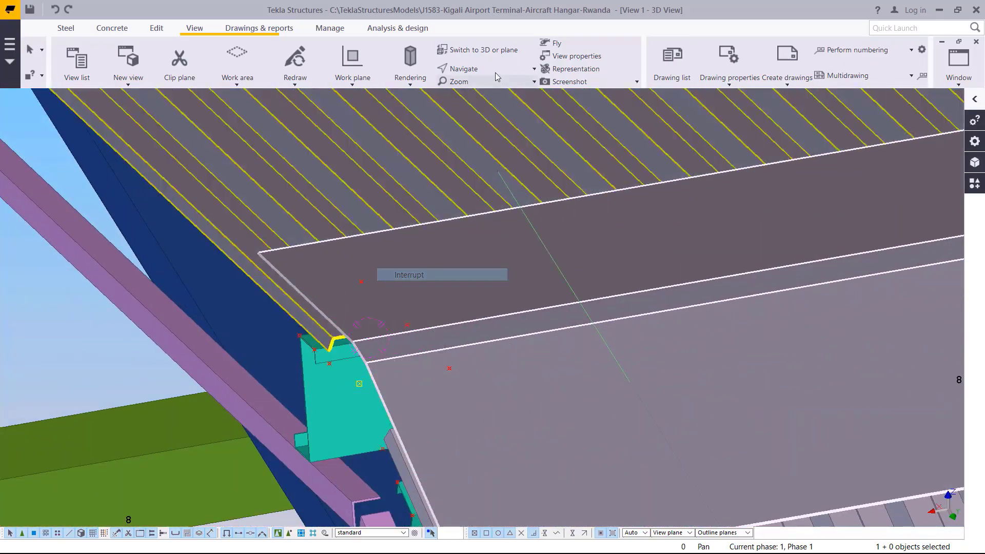
click(534, 68)
click(493, 123)
drag(394, 320, 320, 392)
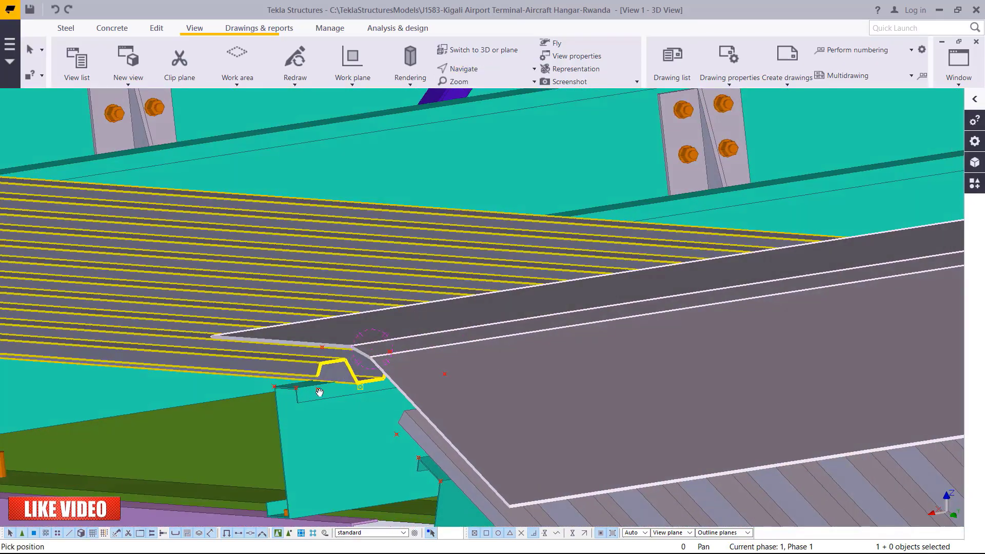
scroll(319, 392, up, 10)
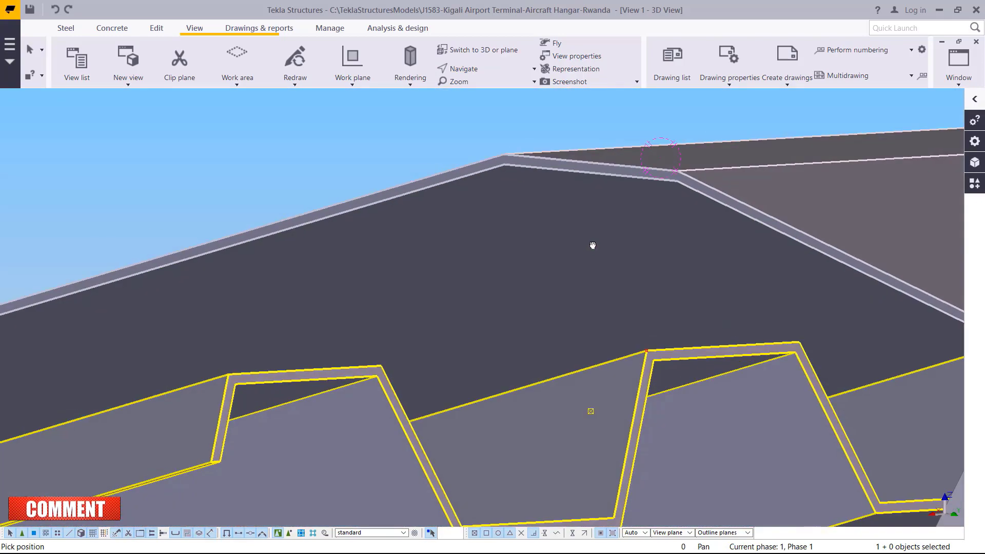
scroll(593, 245, down, 10)
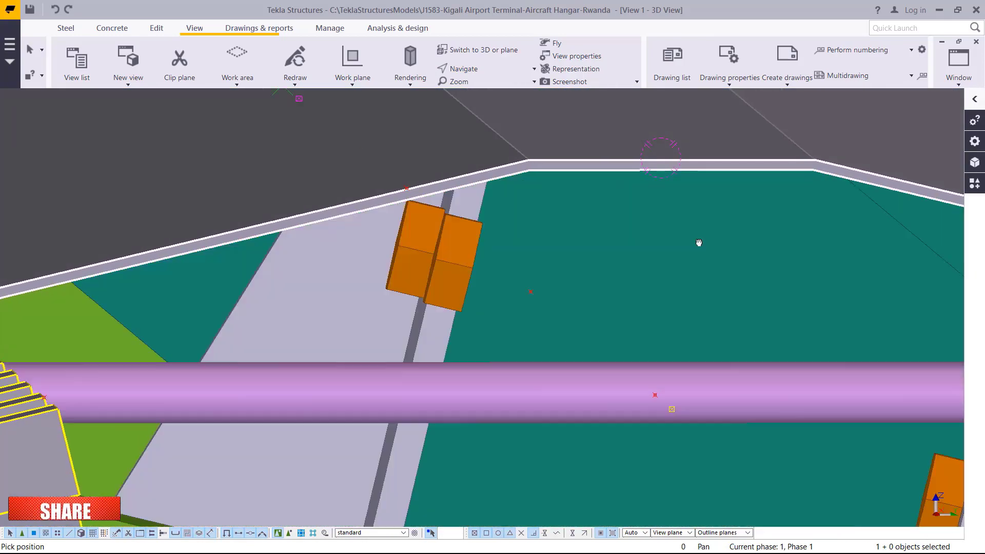
scroll(698, 241, down, 8)
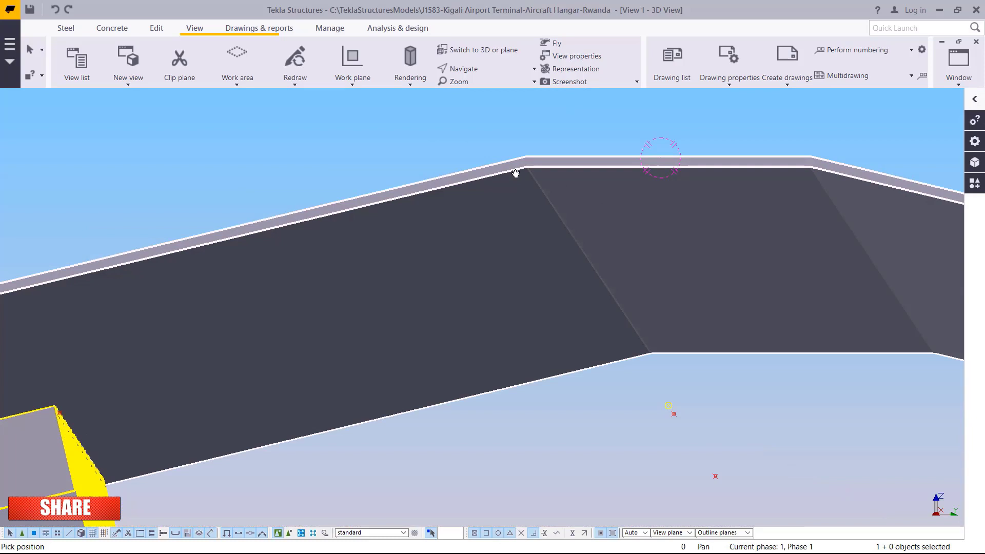
right_click(462, 140)
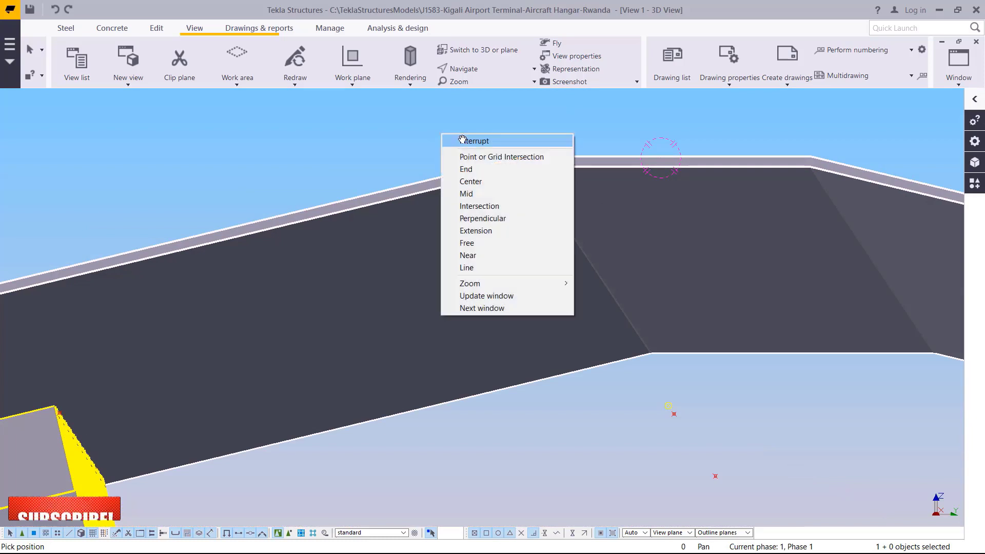
click(472, 141)
double_click(375, 112)
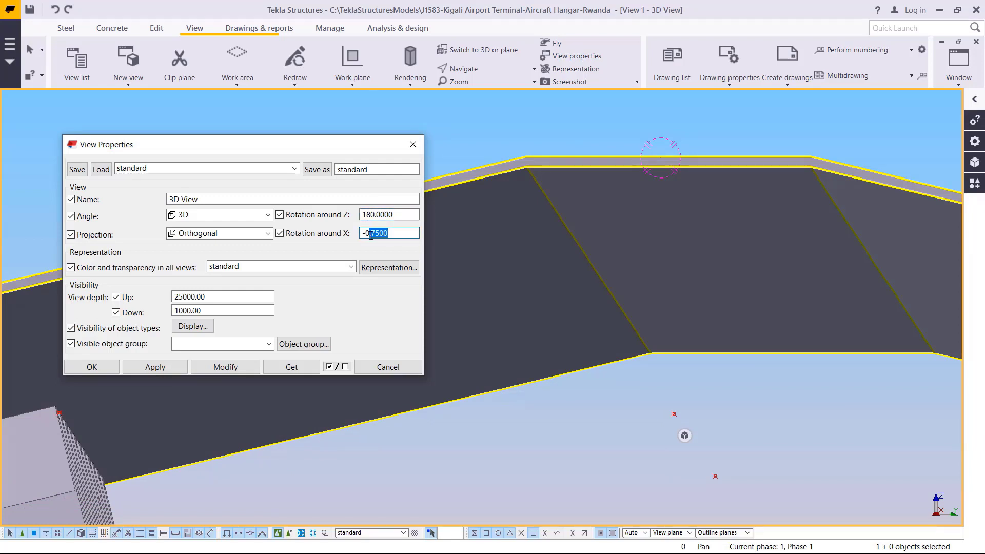
click(244, 368)
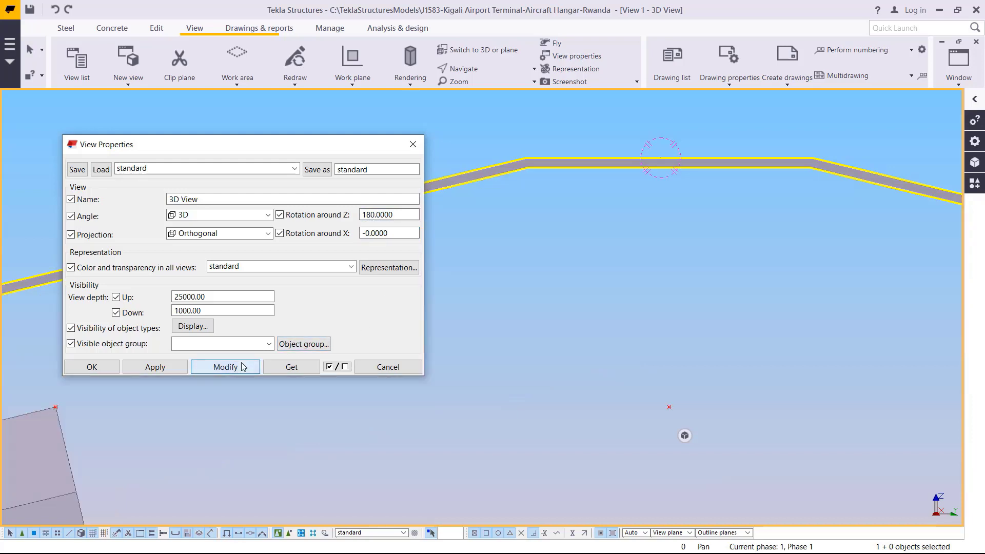
click(92, 367)
scroll(592, 217, down, 6)
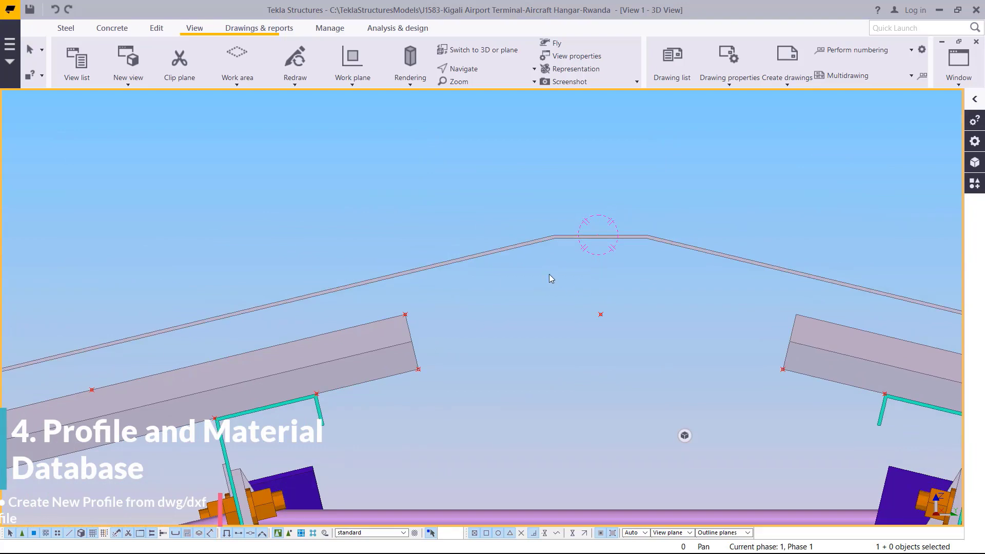
scroll(549, 274, up, 2)
scroll(392, 323, up, 1)
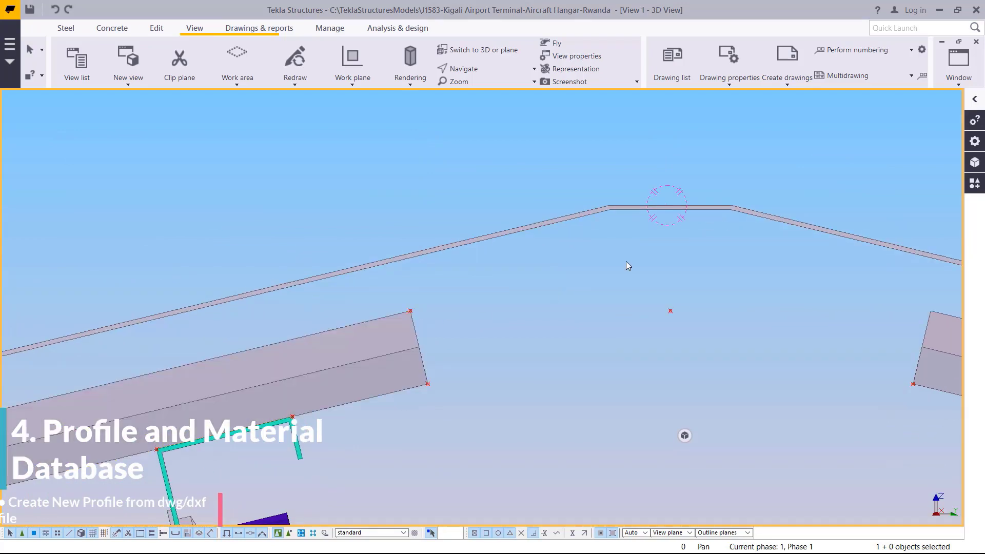
Step: Lower the ridge profile onto the upper faces of both corrugated sheets with repeated linear moves of dZ -1
right_click(646, 213)
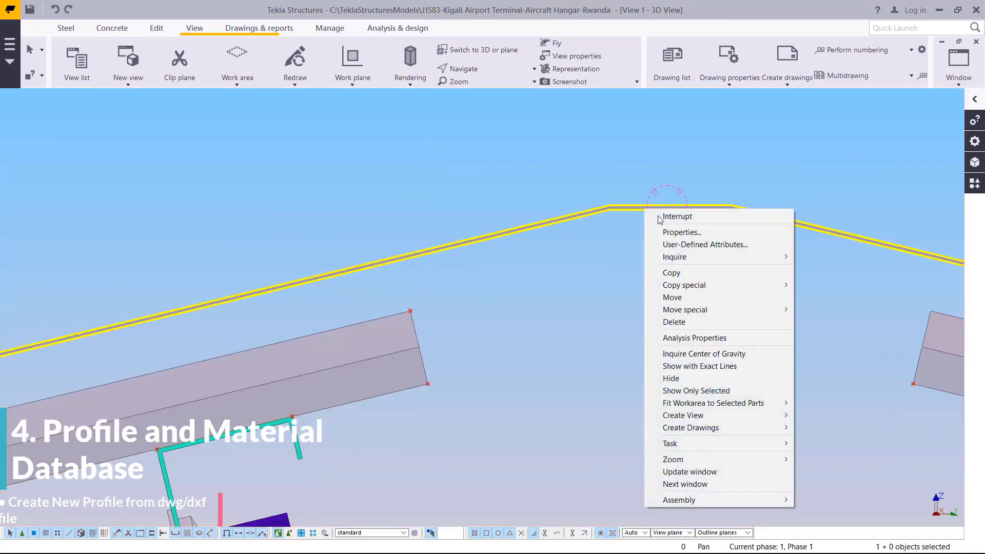
mouse_move(697, 312)
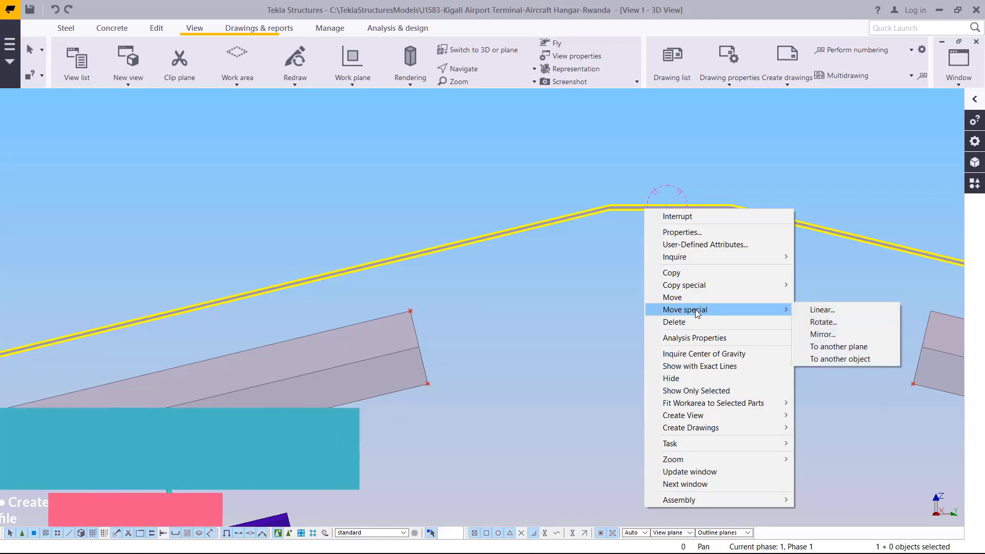
click(826, 309)
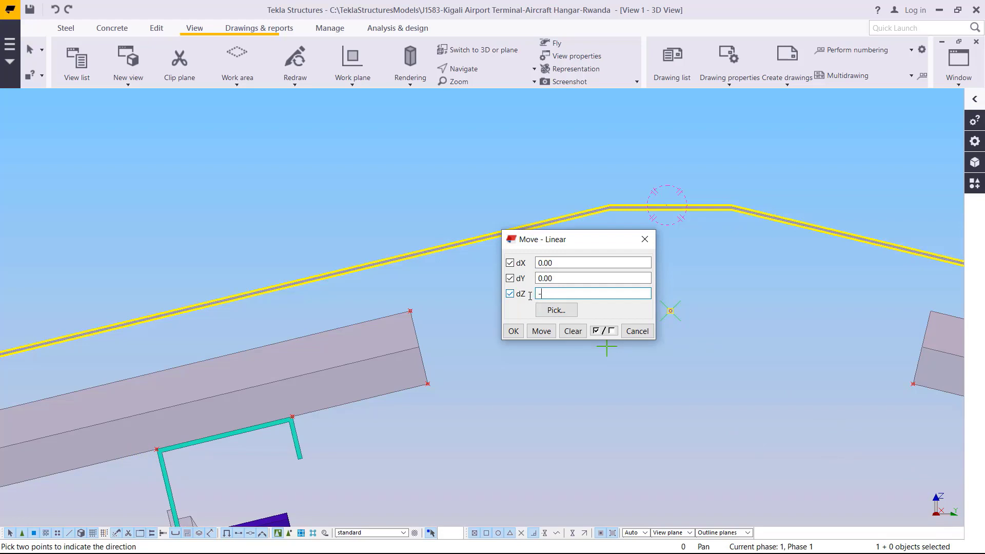
click(534, 332)
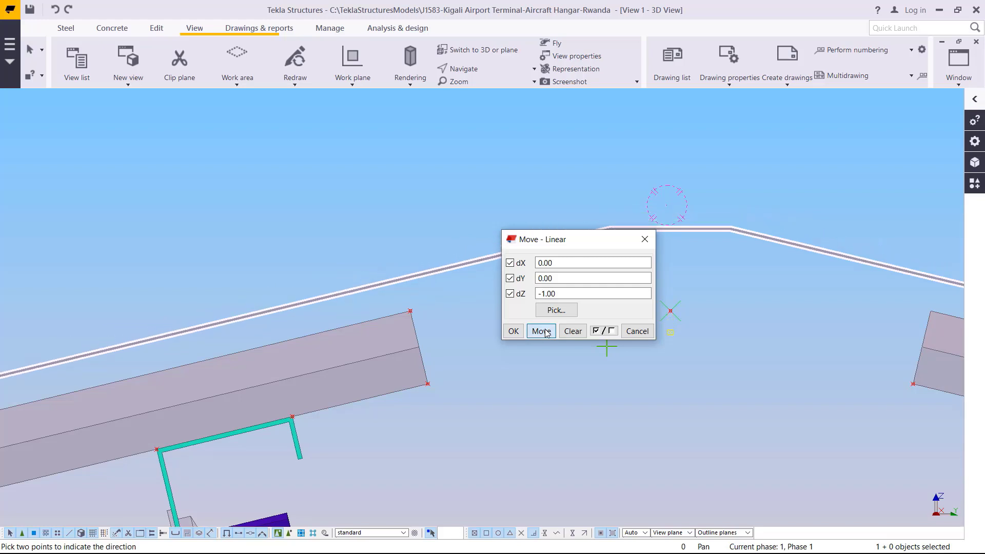
click(541, 331)
click(541, 331)
click(541, 331)
click(542, 331)
click(541, 331)
click(542, 331)
click(541, 331)
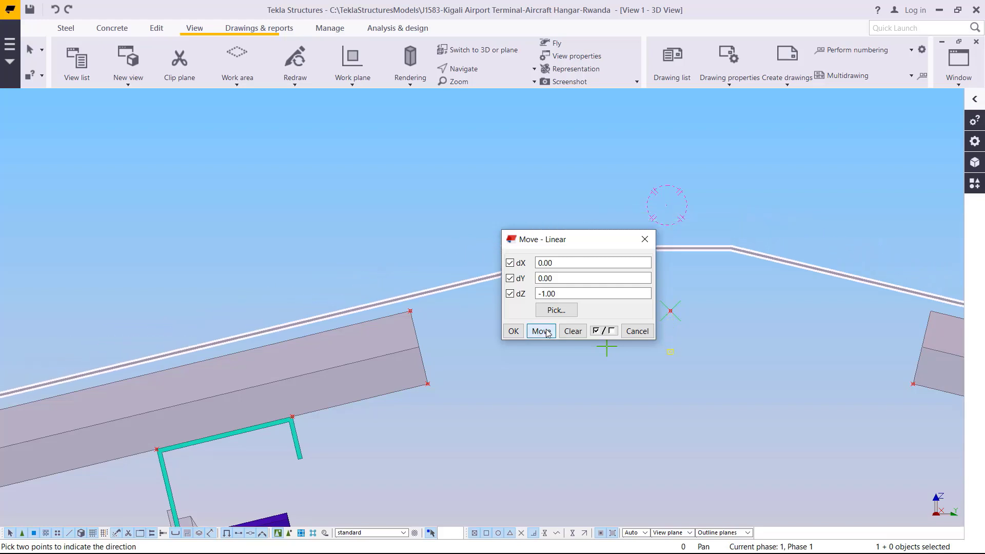
click(541, 331)
click(541, 331)
click(541, 331)
click(542, 331)
click(542, 331)
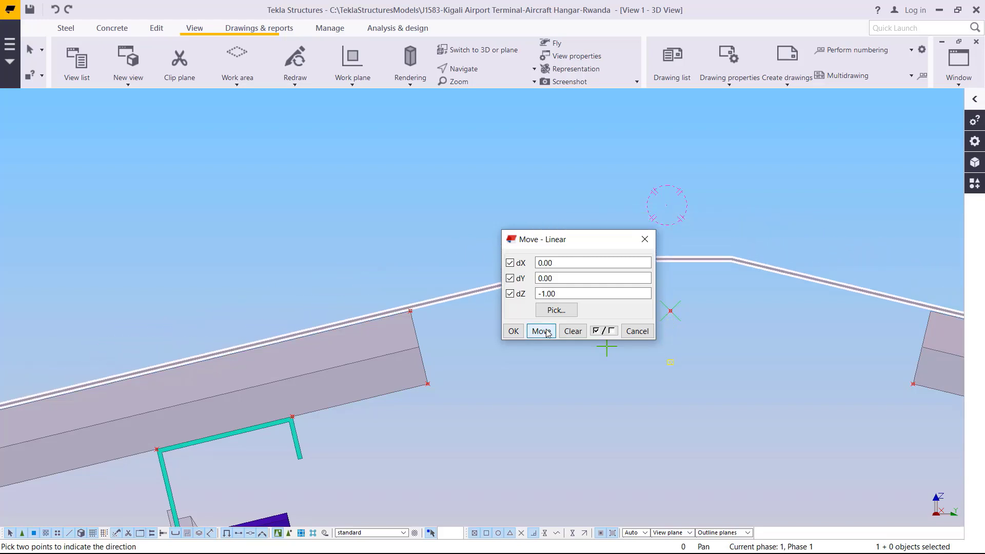
click(514, 331)
right_click(649, 230)
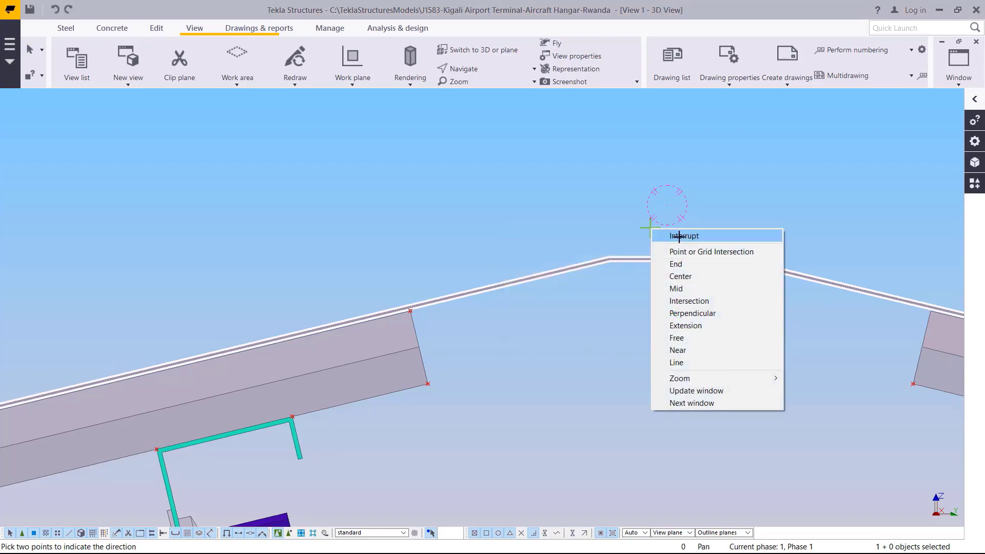
click(663, 234)
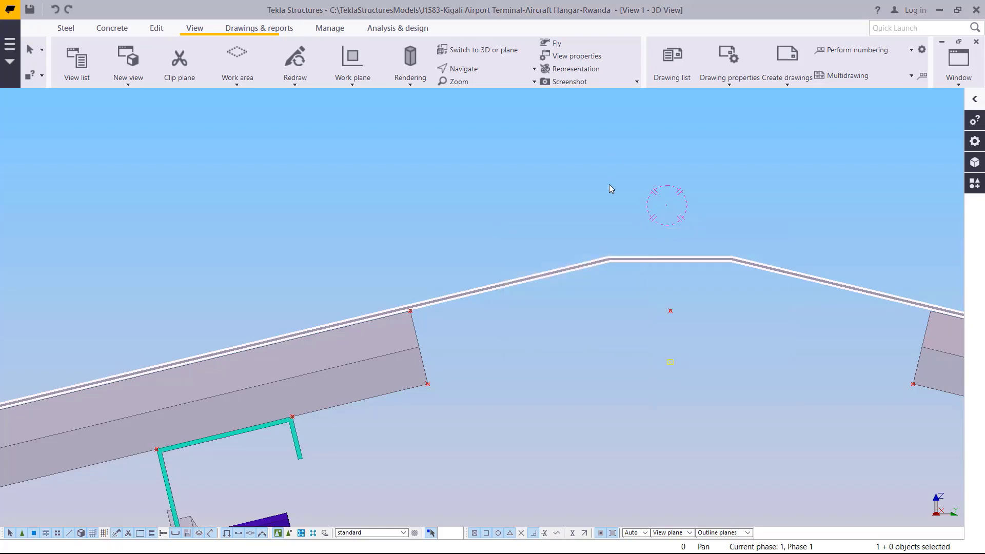
Step: Examine how the ridge profile sits over both corrugated sheets and the purlins, viewing it from several angles and close up at its end
click(475, 70)
click(478, 89)
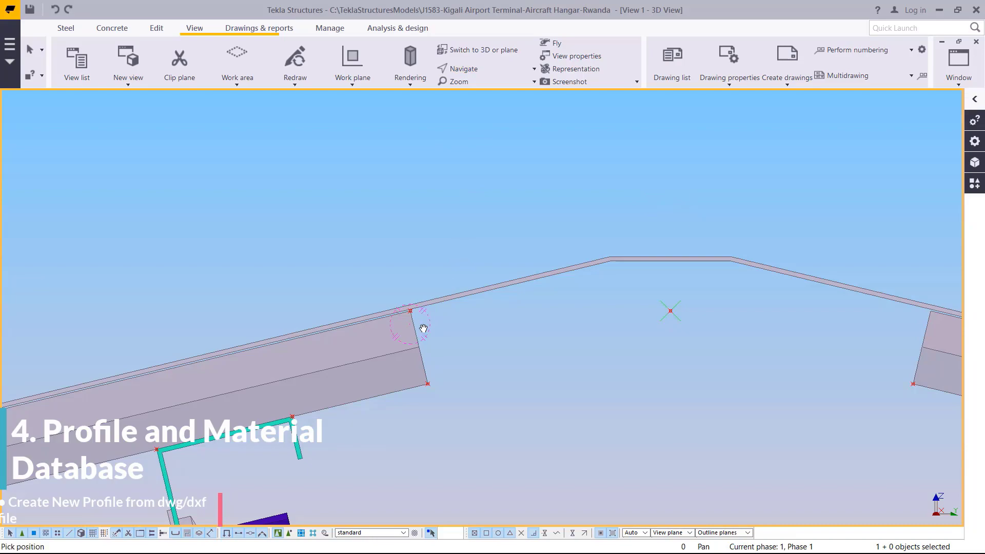
scroll(424, 328, down, 10)
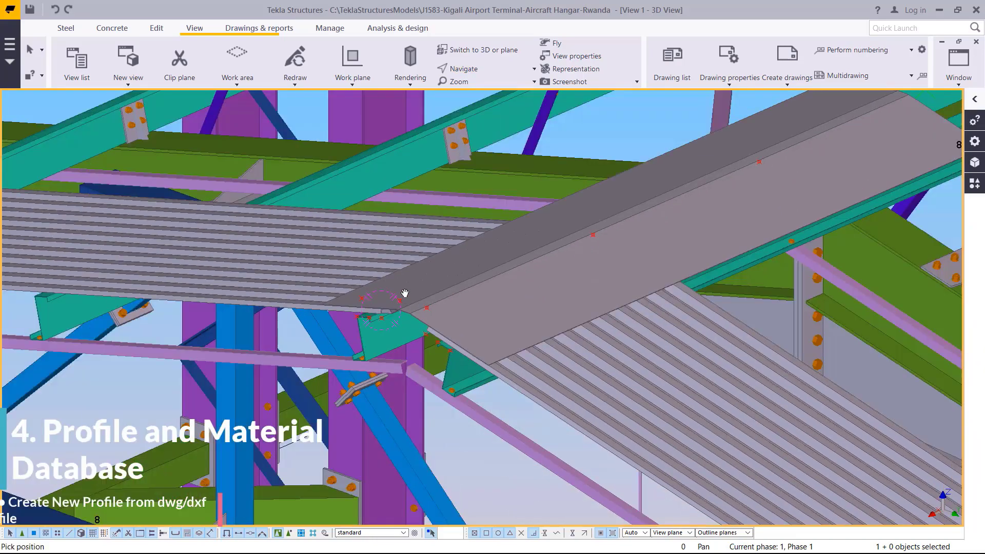
scroll(405, 293, up, 10)
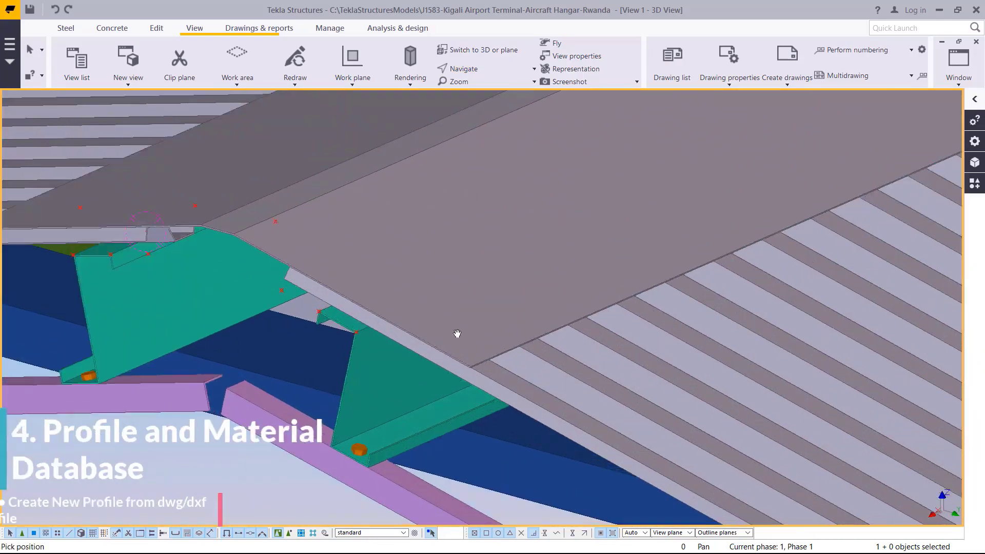
scroll(457, 333, up, 10)
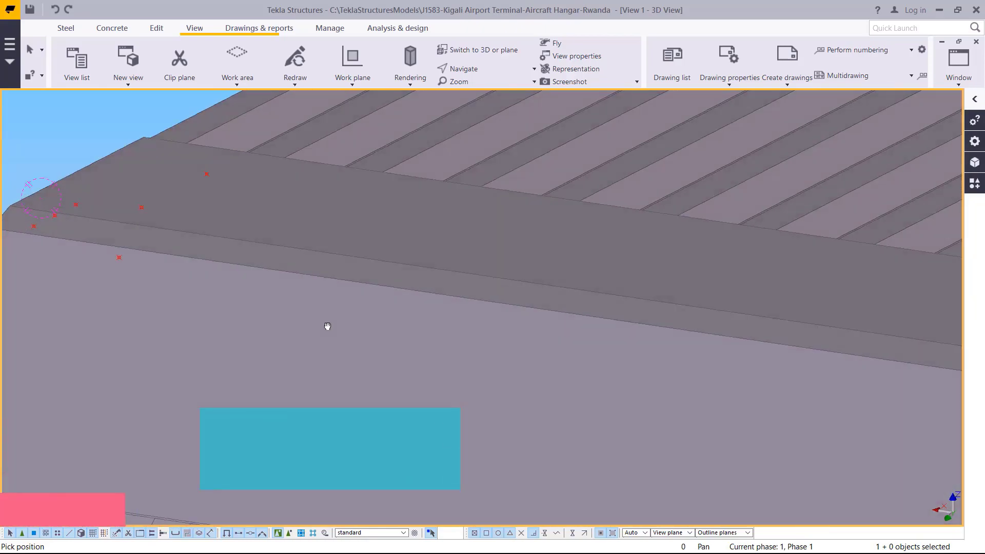
scroll(327, 326, down, 10)
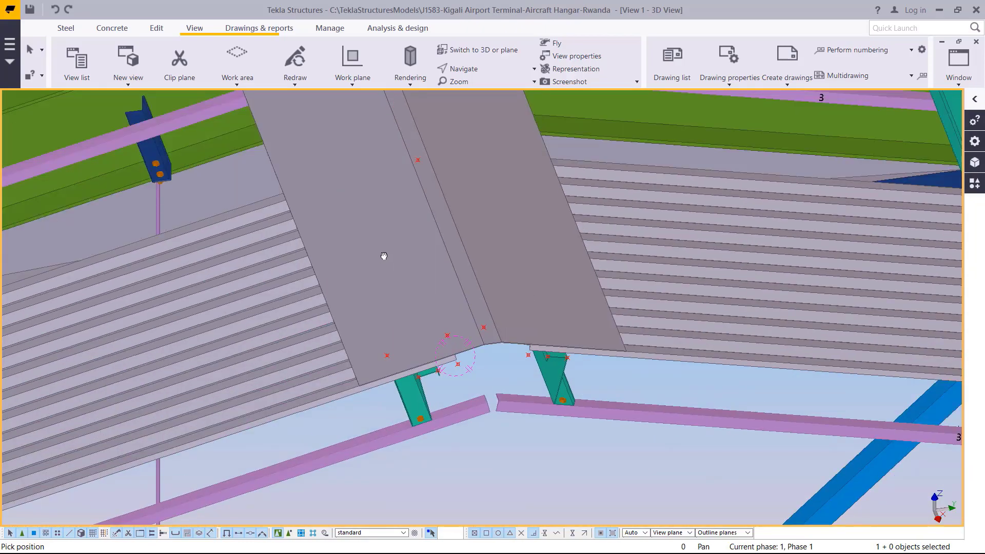
ctrl+middle_drag(384, 255, 481, 262)
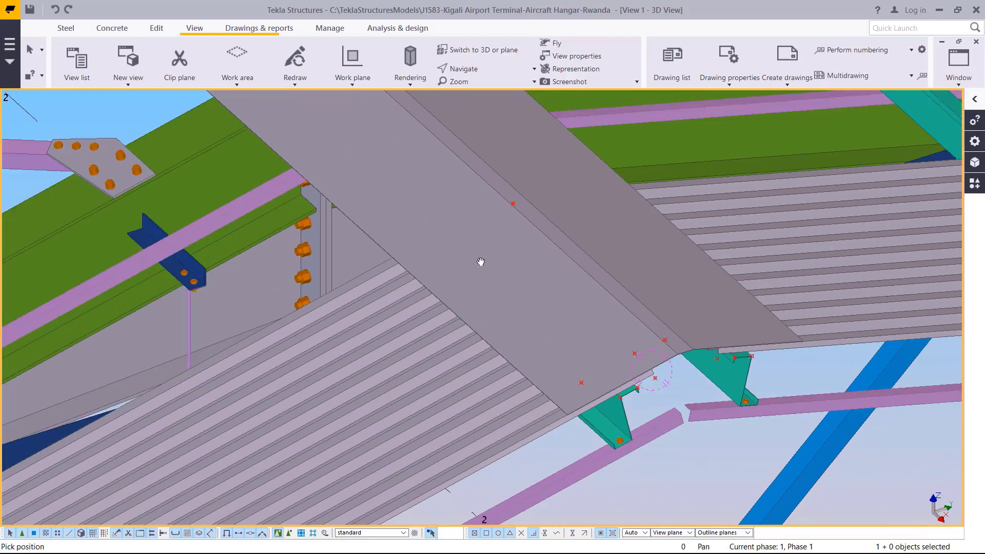
scroll(481, 261, up, 4)
middle_drag(674, 285, 598, 234)
scroll(658, 267, up, 1)
middle_drag(689, 281, 650, 261)
scroll(707, 307, up, 1)
right_click(563, 238)
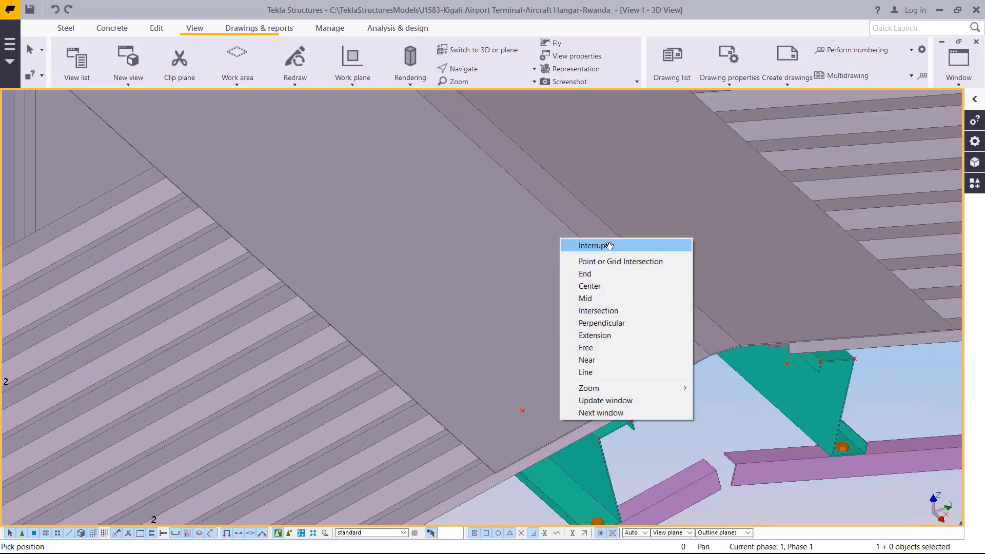
click(610, 246)
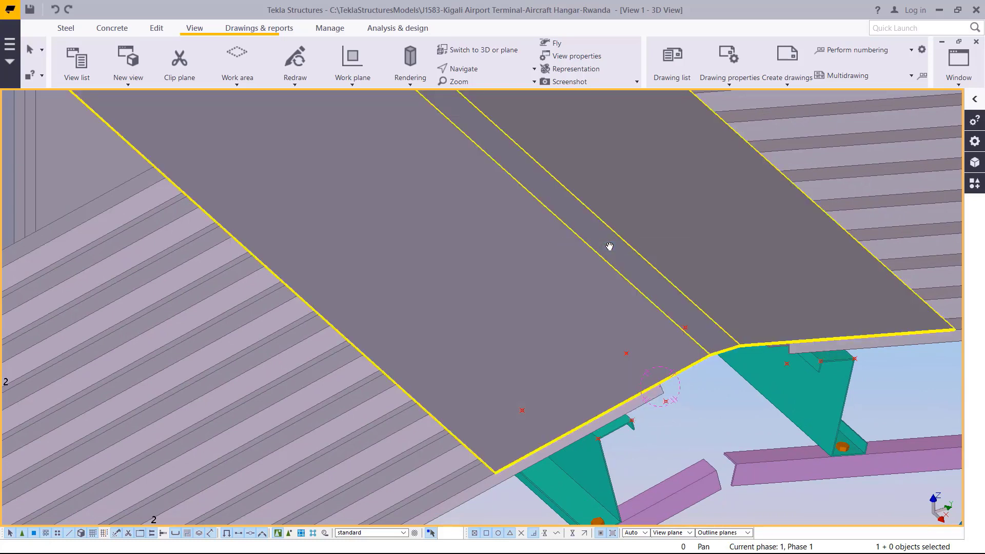